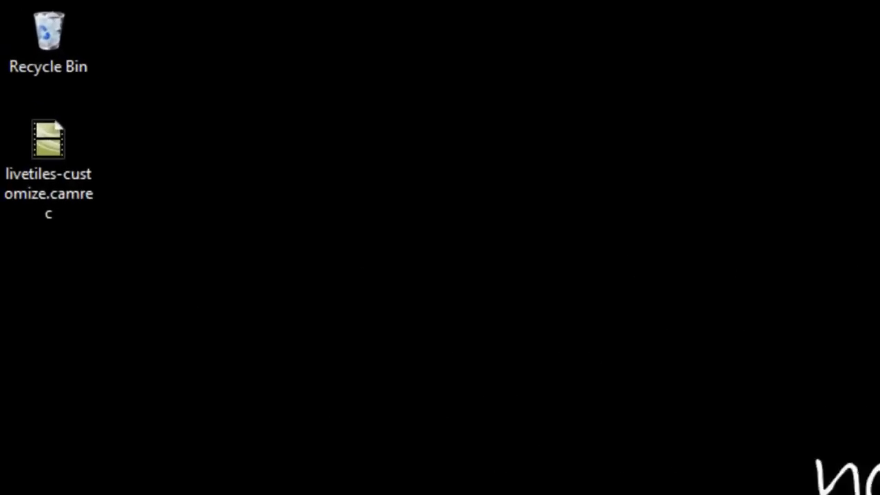
left_click(76, 199)
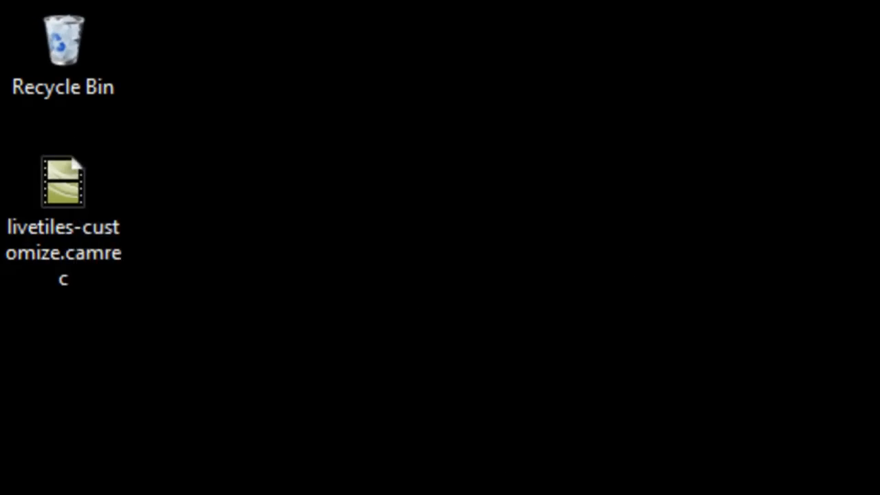
left_click(89, 215)
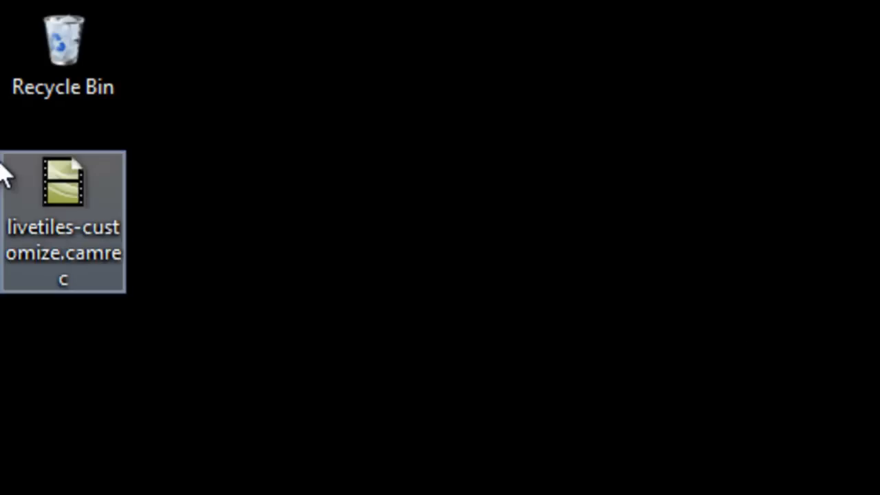
left_click(32, 174)
left_click(399, 244)
left_click(81, 214)
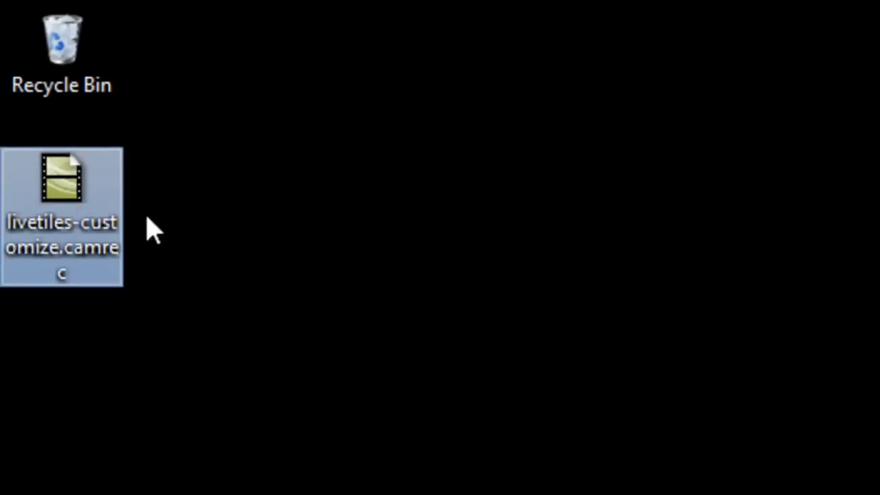
left_click(412, 247)
left_click_drag(65, 206, 28, 68)
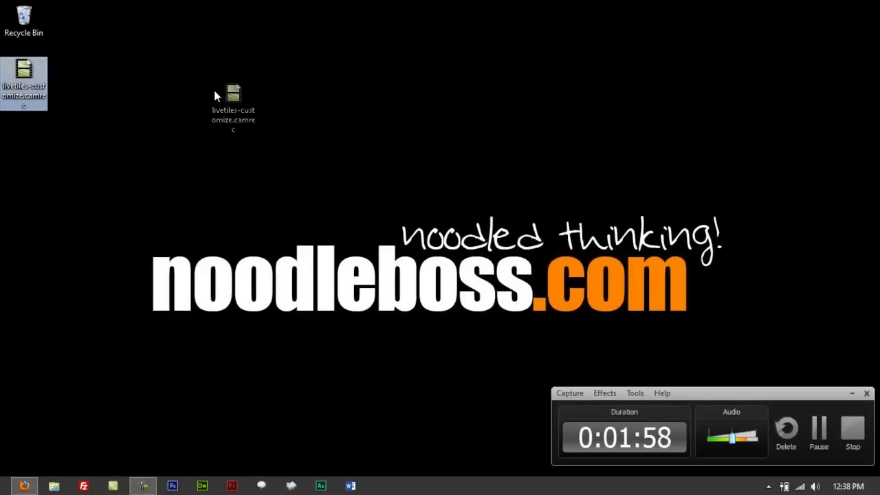
left_click(352, 112)
left_click(216, 92)
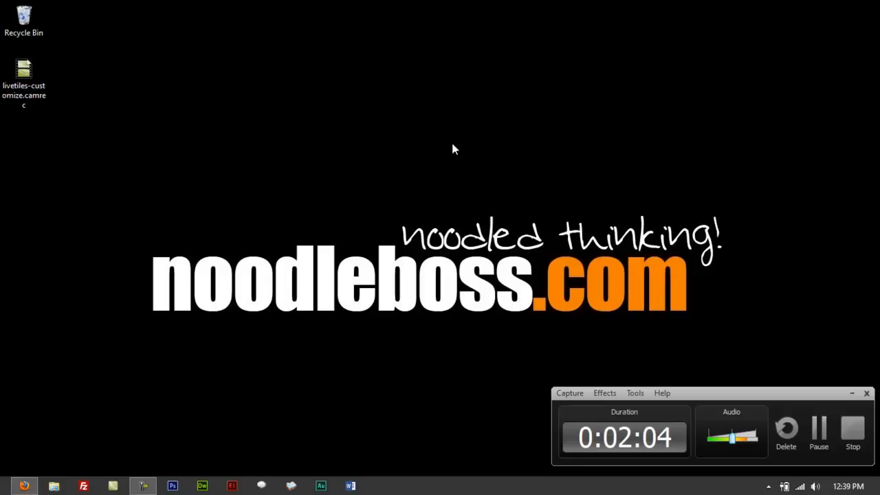
Step: Launch Camtasia Studio and dismiss its welcome dialog
left_click(5, 490)
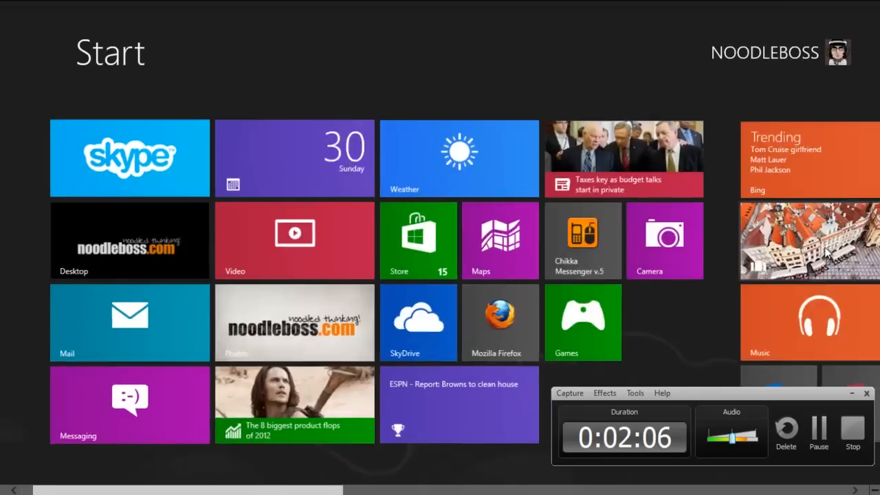
scroll(551, 319, "down", 10)
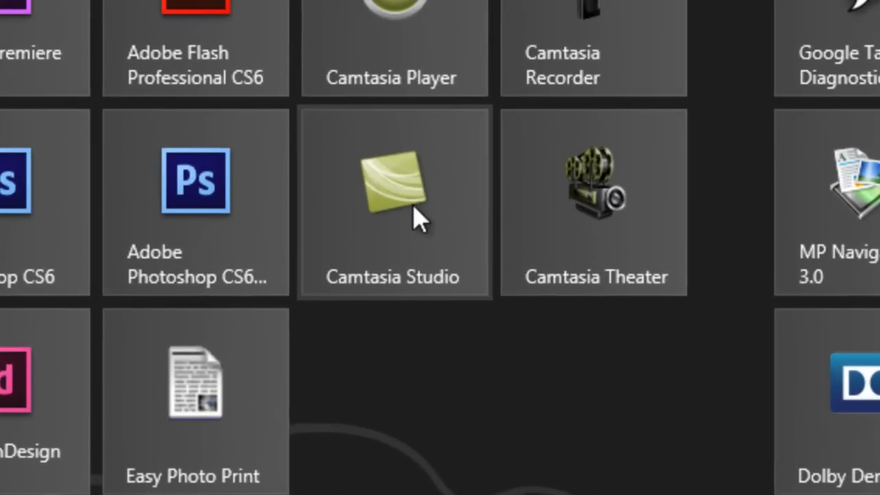
left_click(420, 219)
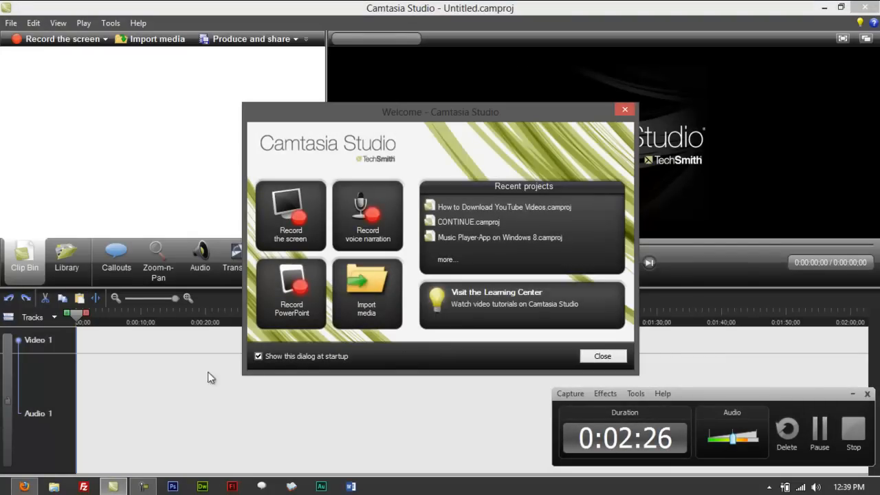
left_click(602, 355)
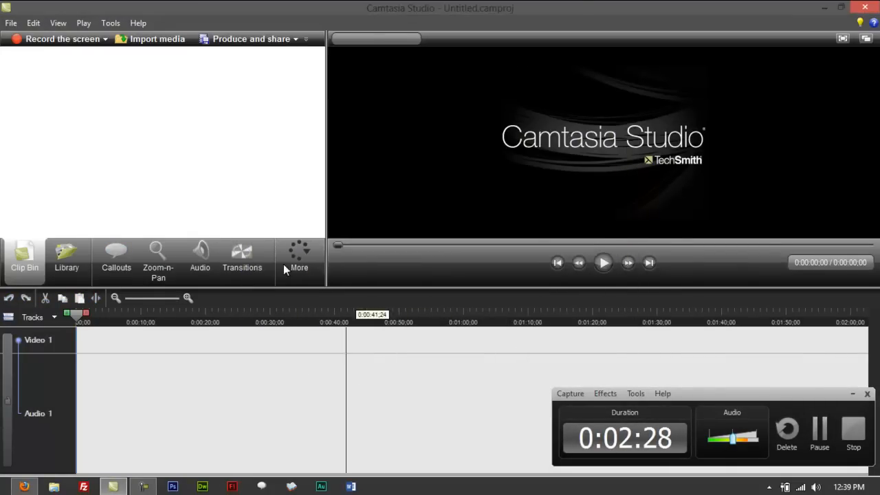
Step: Import livetiles-customize.camrec from the desktop into the Clip Bin, with the editor window reduced for access and maximized again
double_click(580, 7)
left_click_drag(299, 26, 544, 21)
left_click(31, 72)
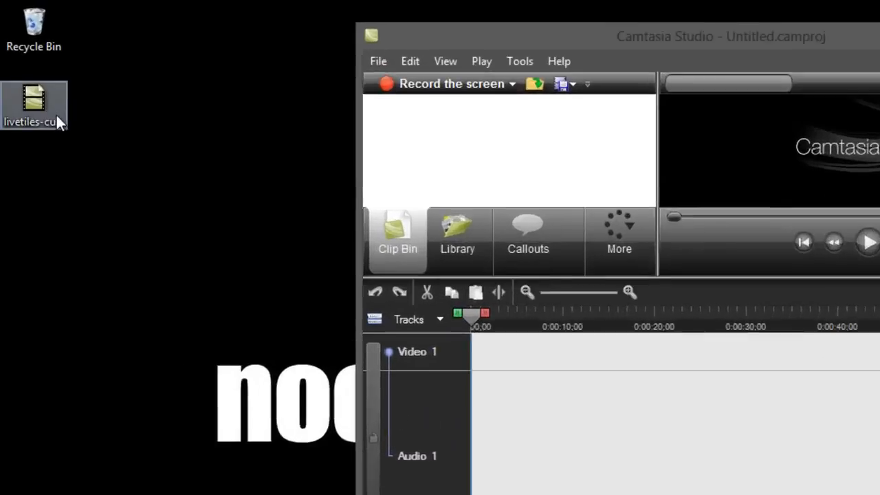
left_click_drag(31, 72, 244, 103)
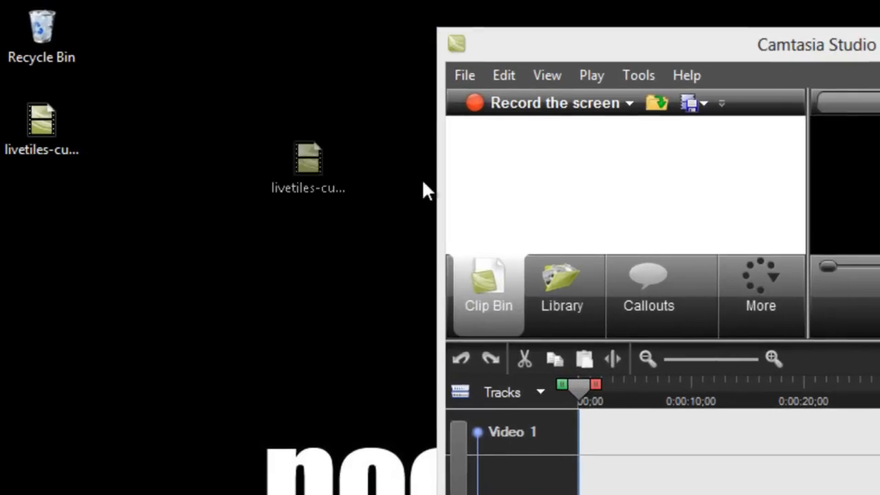
left_click_drag(423, 182, 585, 203)
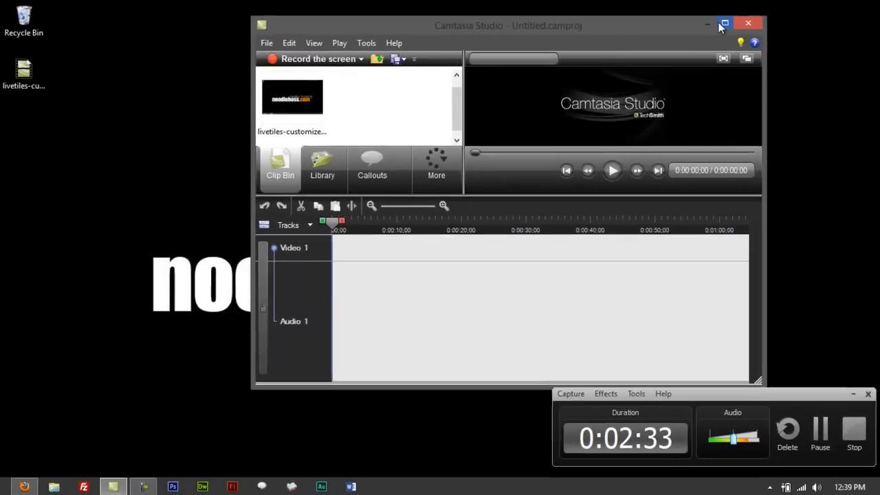
left_click(725, 24)
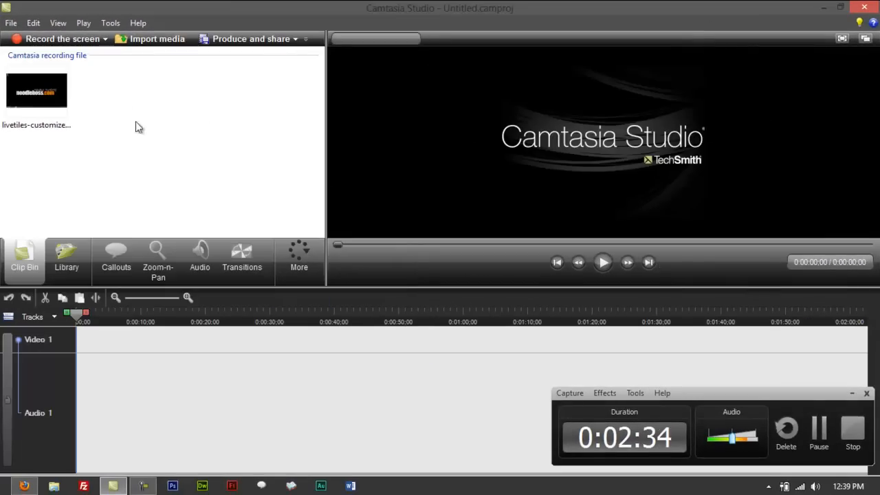
left_click(32, 86)
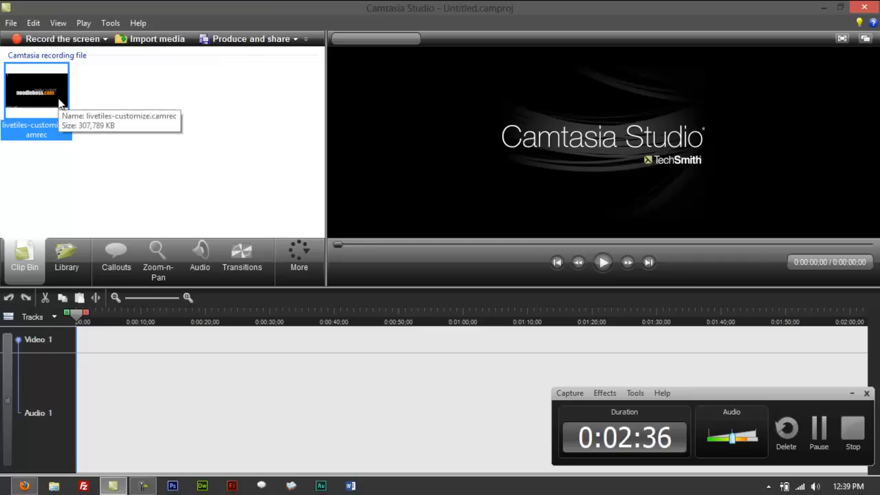
left_click_drag(58, 103, 46, 117)
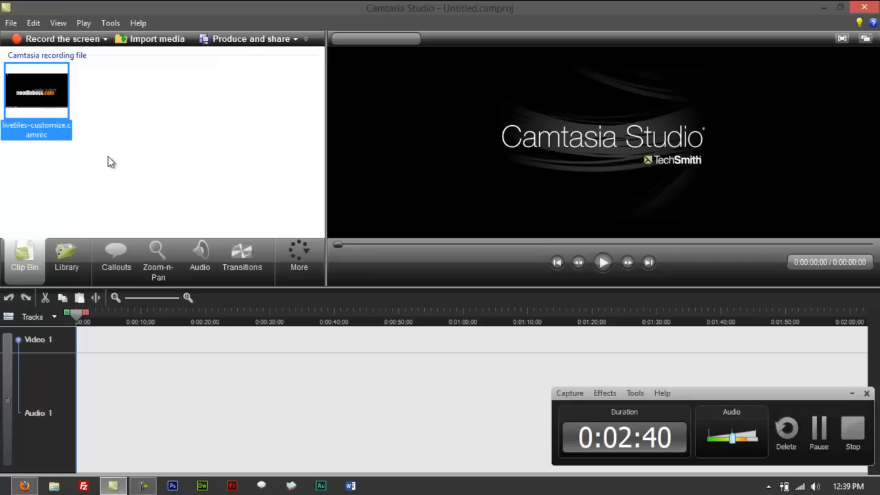
double_click(676, 7)
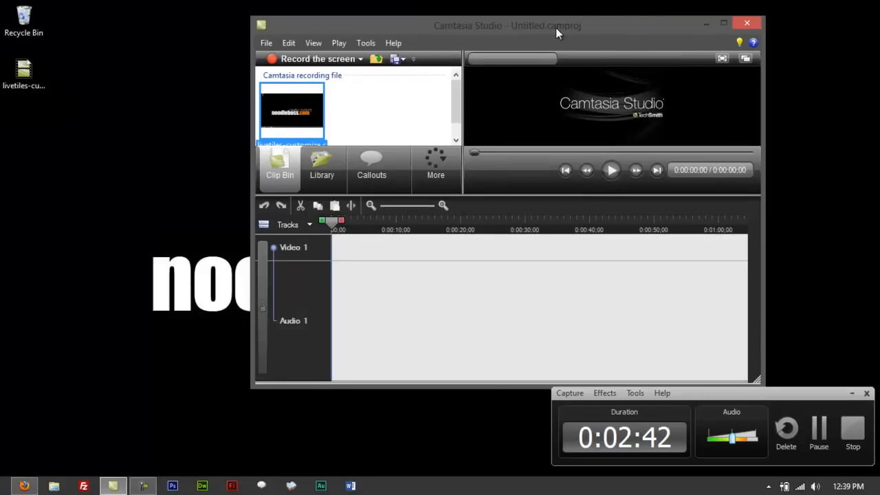
left_click_drag(556, 27, 506, 37)
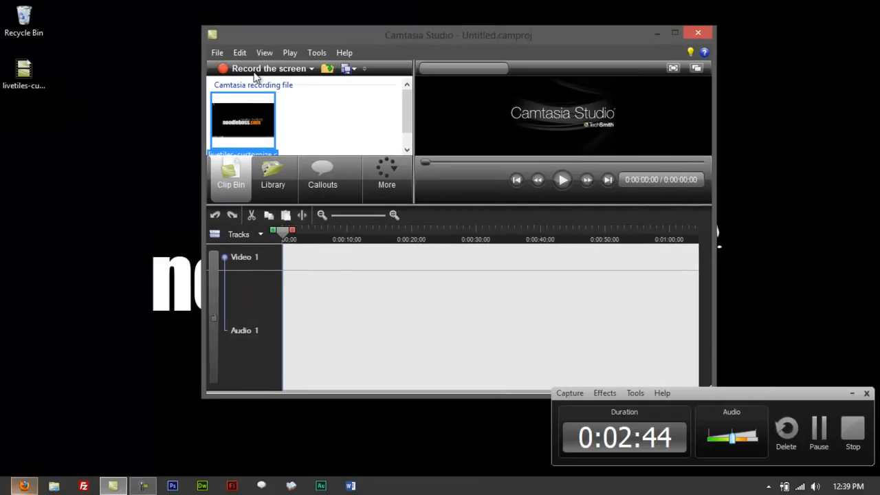
left_click(675, 33)
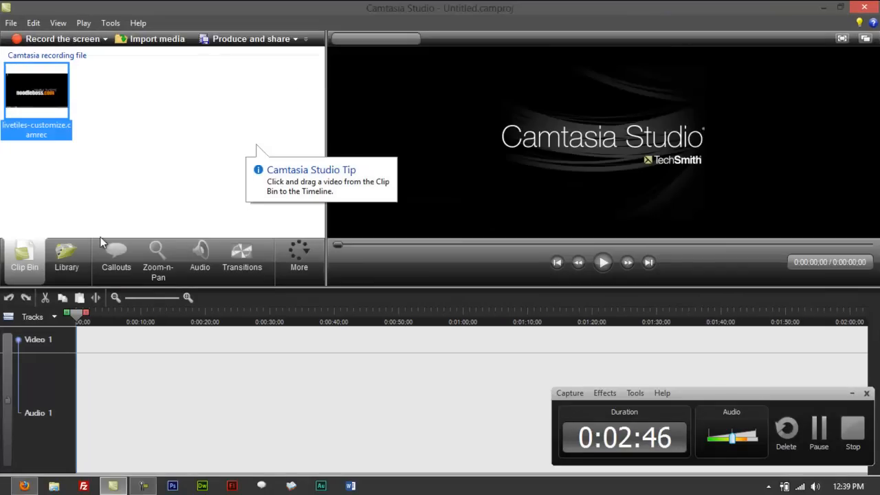
left_click(77, 165)
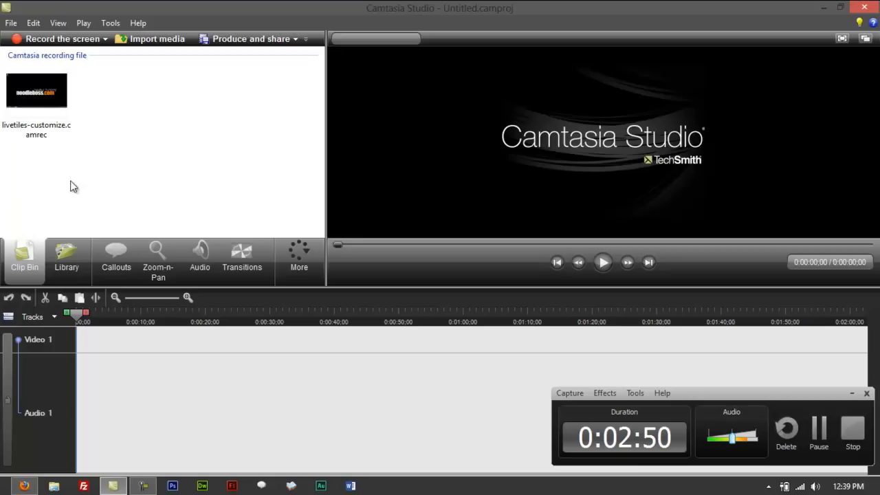
left_click(17, 22)
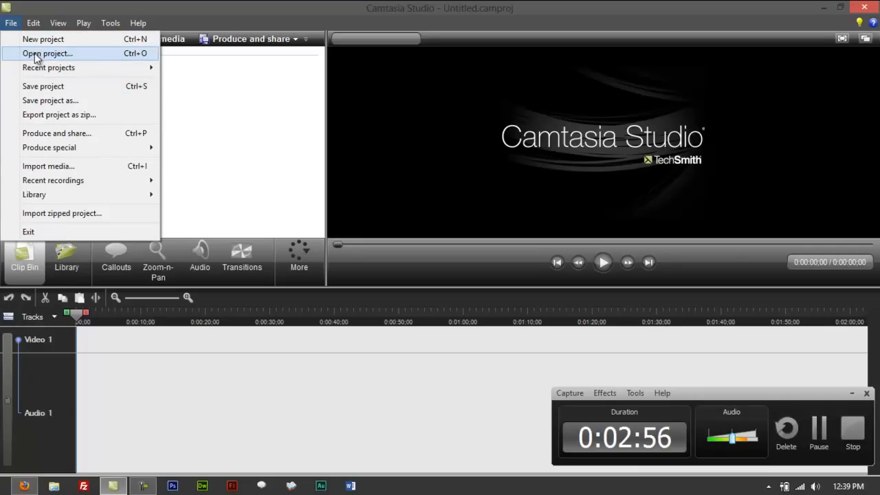
left_click(226, 98)
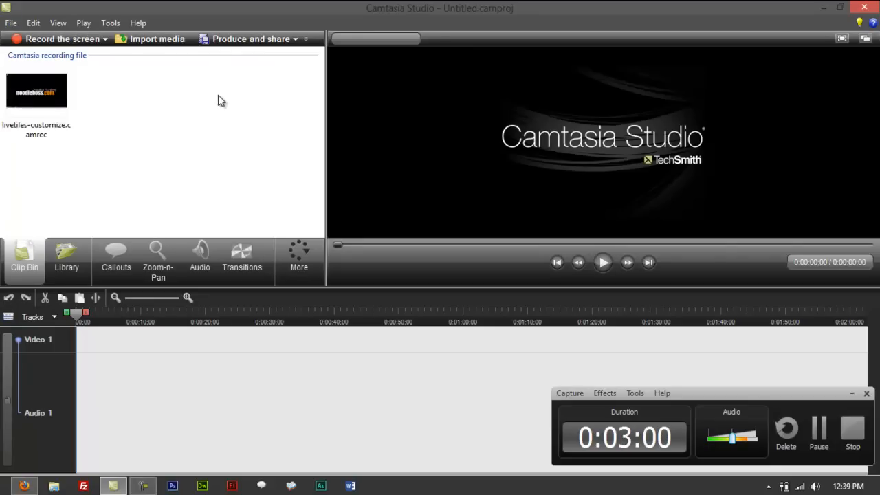
Step: Browse the Desktop folder for media to import and cancel the import
right_click(119, 97)
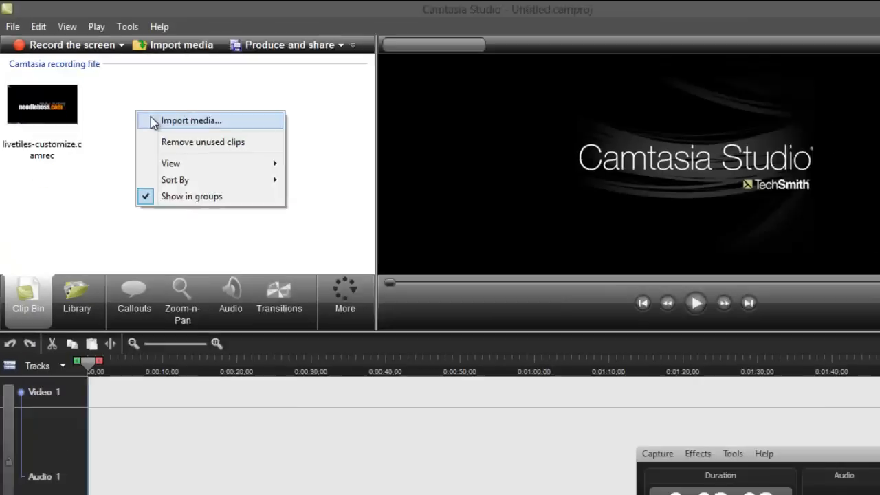
left_click(271, 210)
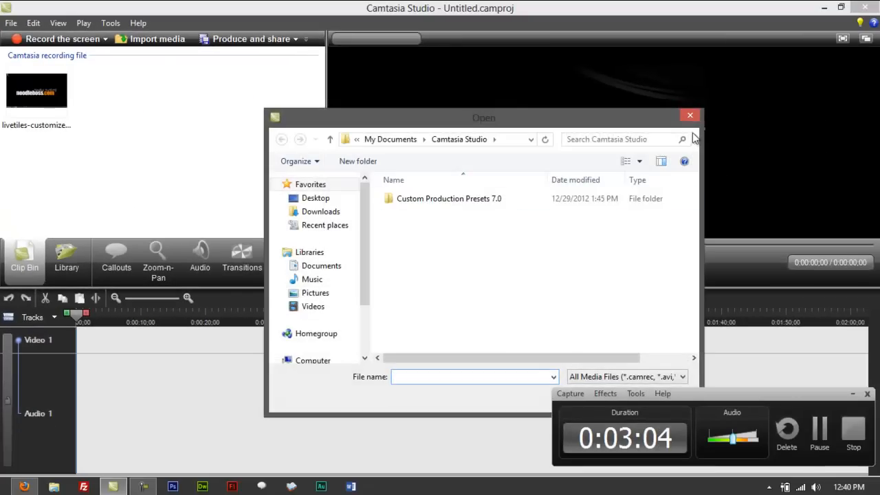
left_click(314, 198)
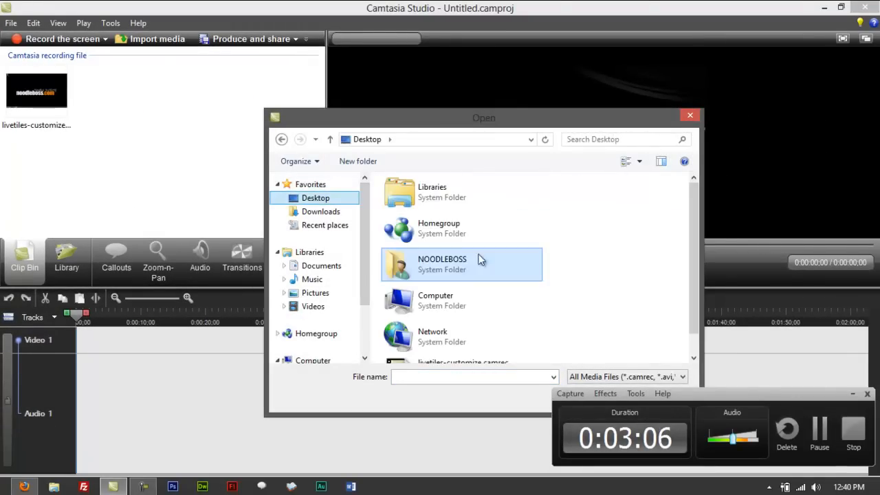
scroll(695, 210, "down", 1)
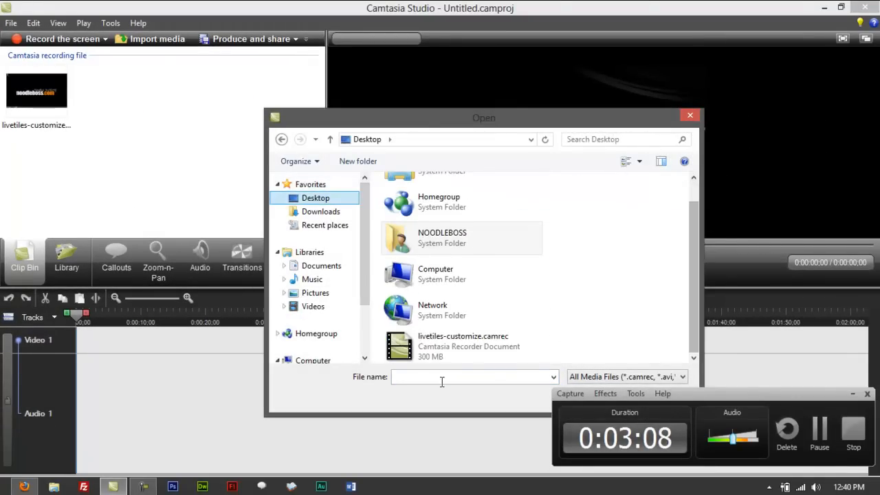
left_click(690, 115)
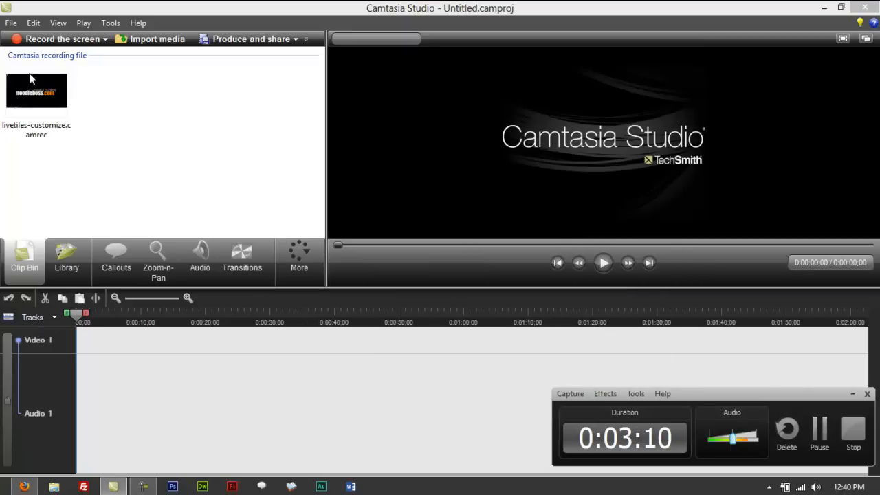
left_click(48, 107)
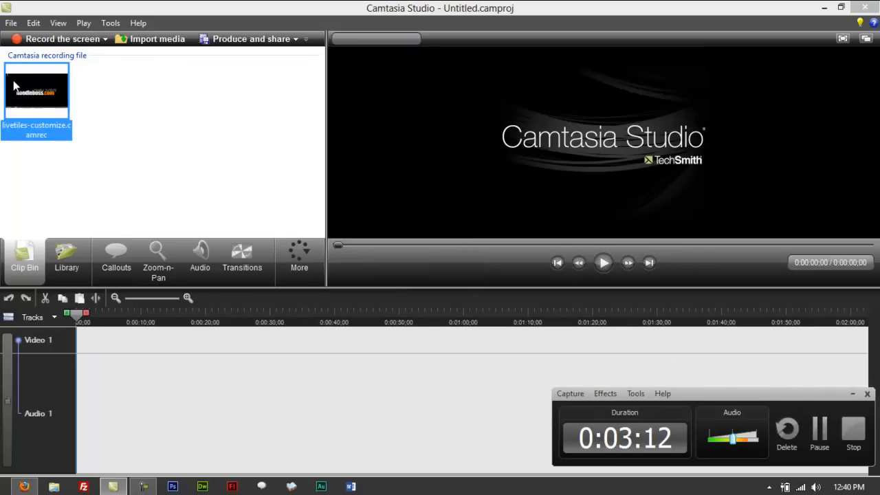
left_click_drag(14, 85, 64, 96)
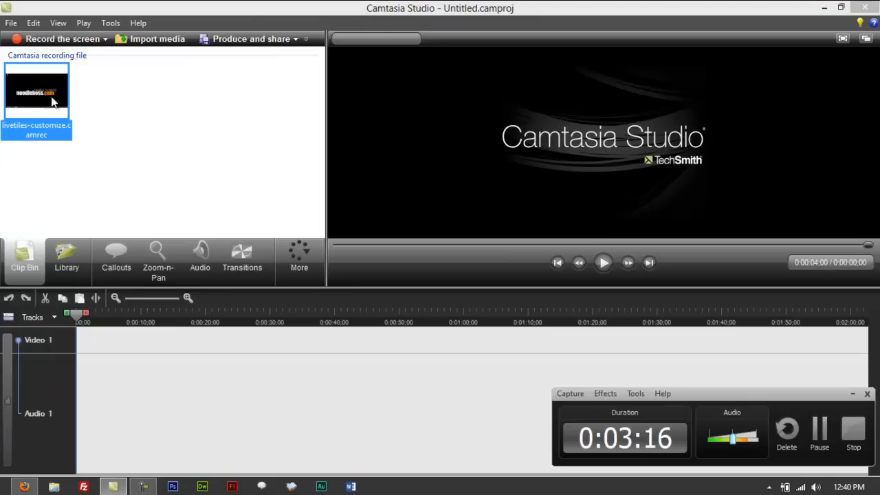
right_click(53, 95)
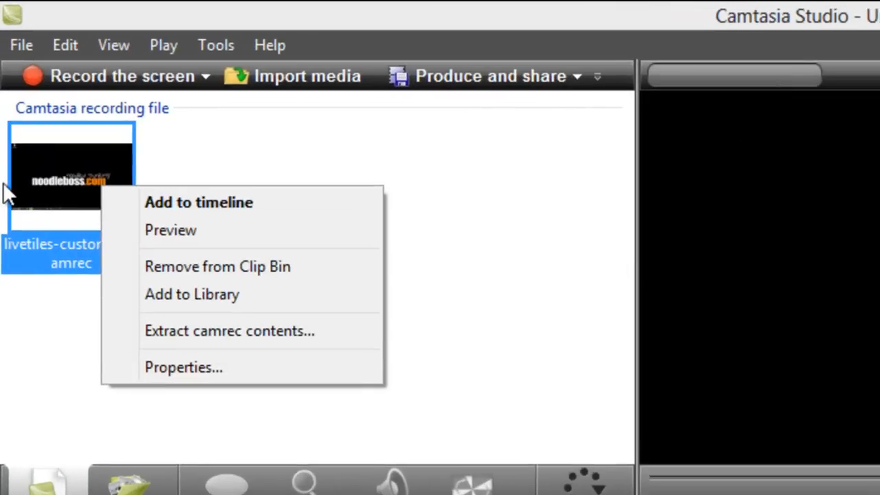
left_click(24, 91)
right_click(24, 90)
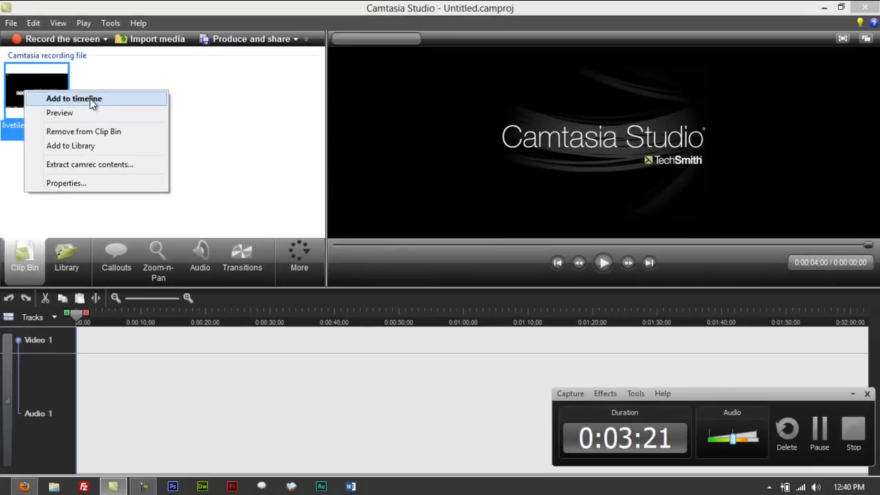
left_click(221, 105)
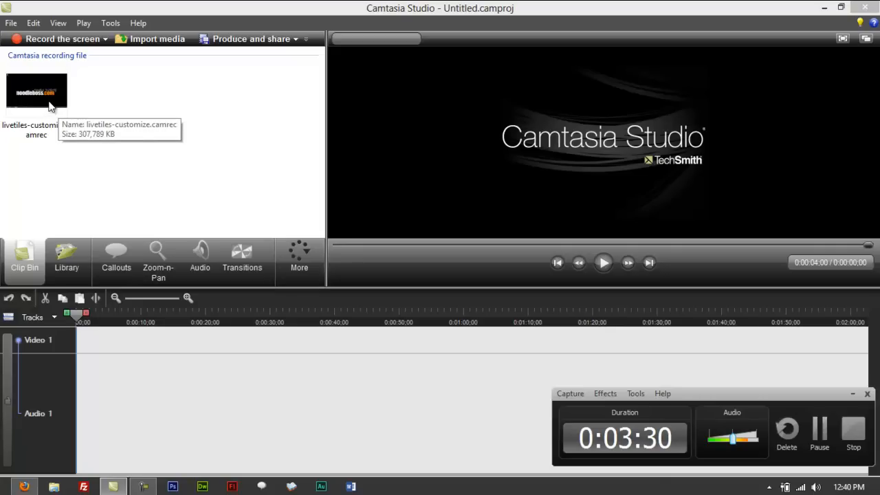
Step: Add the livetiles-customize.camrec clip to the start of the timeline with the 1280 x 720 YouTube & HD editing dimensions
left_click_drag(50, 105, 119, 368)
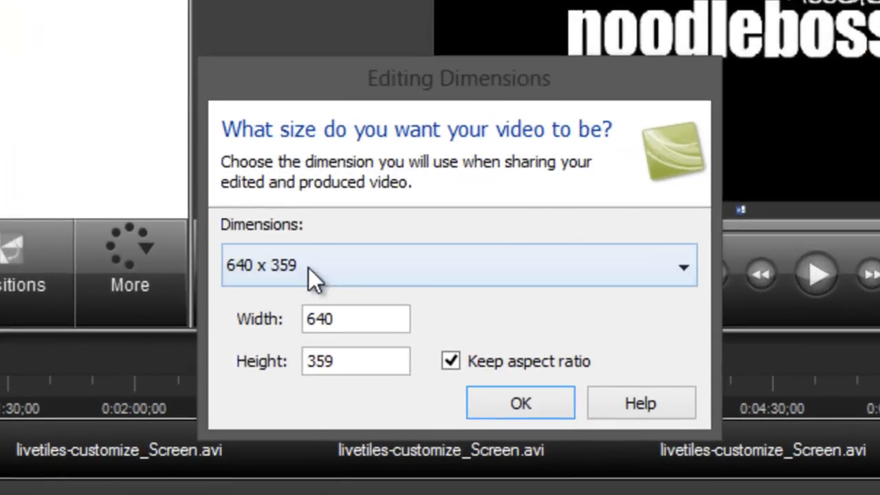
left_click(459, 265)
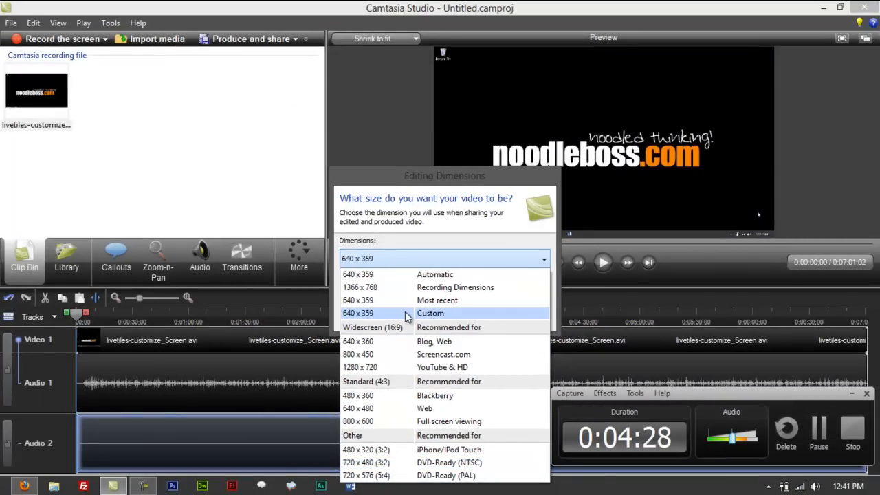
left_click(369, 369)
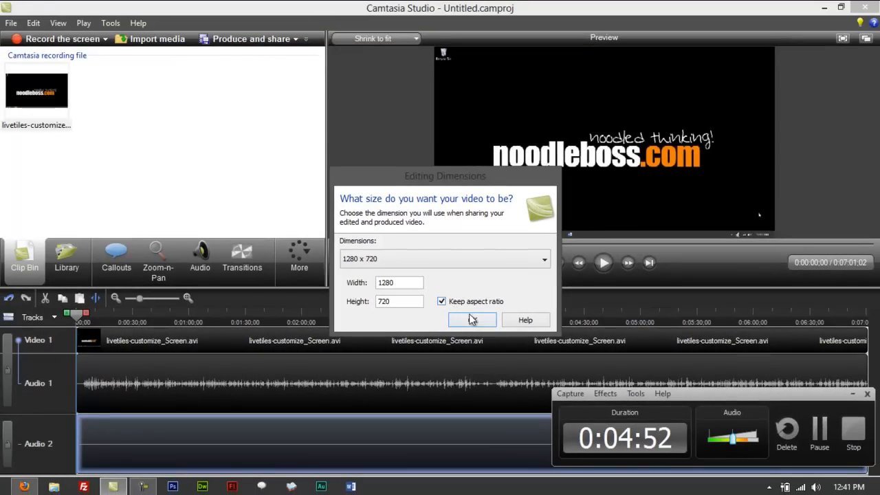
left_click(477, 320)
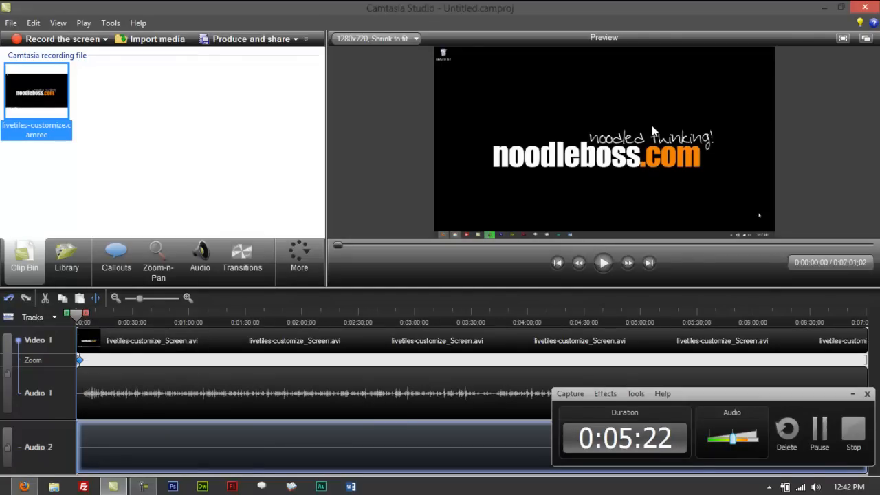
Step: Minimize the recorder window and scrub through the livetiles-customize clip on the timeline to review its content
mouse_move(77, 326)
left_mouse_down()
mouse_move(122, 318)
mouse_move(89, 317)
mouse_move(251, 312)
mouse_move(118, 318)
mouse_move(506, 318)
mouse_move(146, 326)
mouse_move(505, 318)
mouse_move(79, 319)
mouse_move(76, 335)
left_mouse_up()
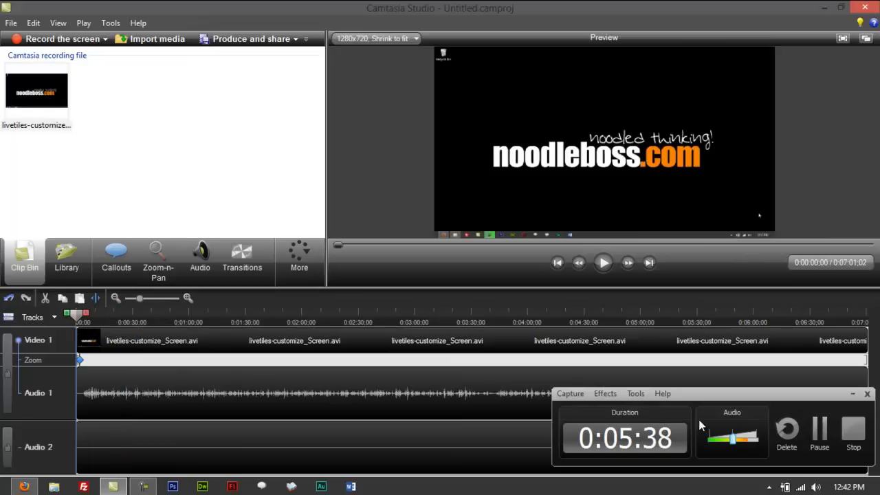
left_click(852, 396)
left_click_drag(80, 315, 542, 314)
left_click_drag(554, 359, 654, 360)
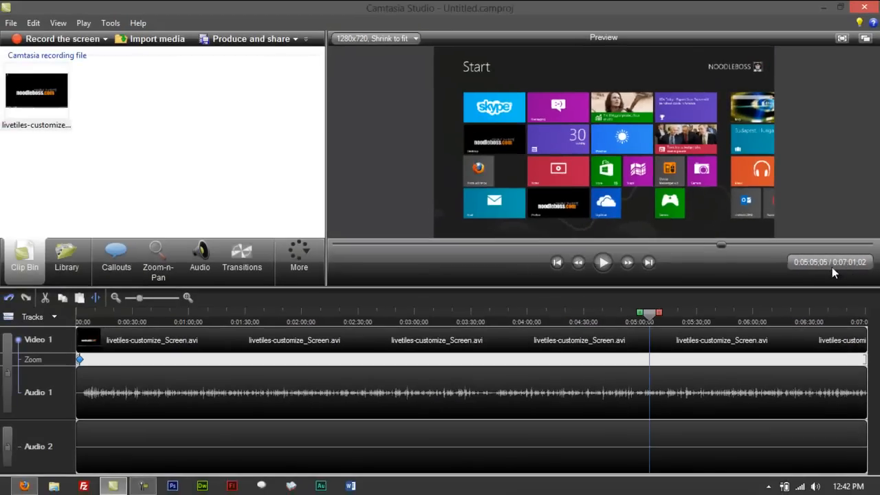
left_click_drag(645, 316, 109, 346)
left_click_drag(112, 314, 234, 328)
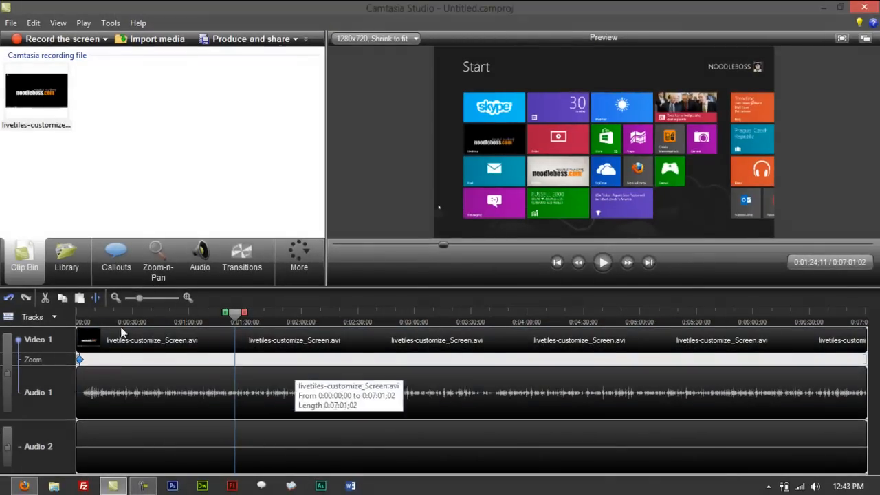
Step: Split the livetiles-customize clip at 0:01:13;01 and delete the video and audio after the cut
left_click_drag(235, 313, 263, 345)
left_click(96, 297)
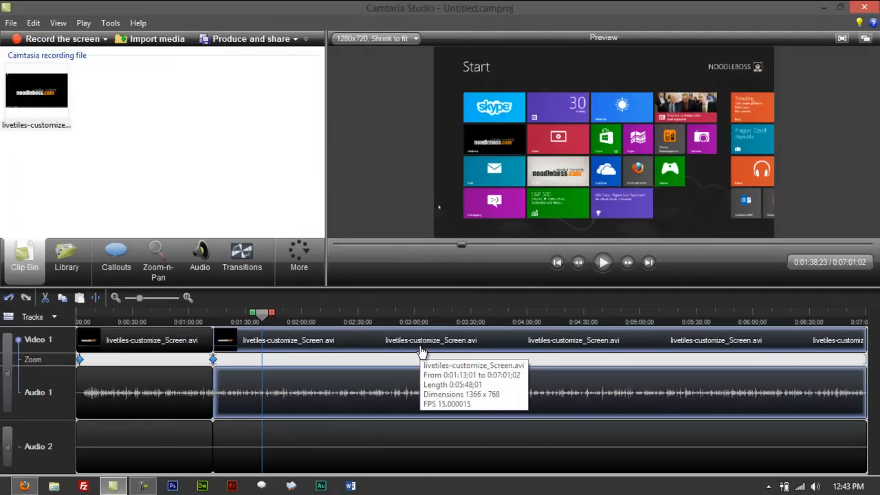
key("Delete")
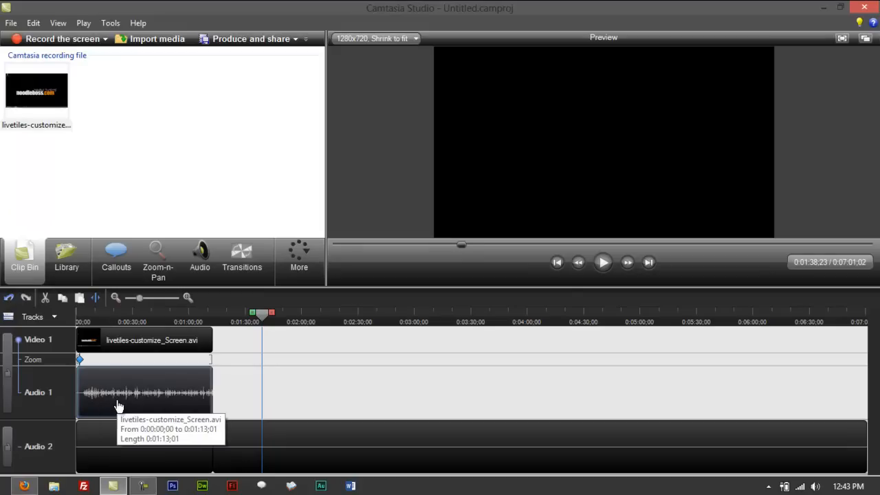
Step: Delete both livetiles-customize_SystemAudio.wav segments from the Audio 2 track
left_click_drag(261, 313, 91, 315)
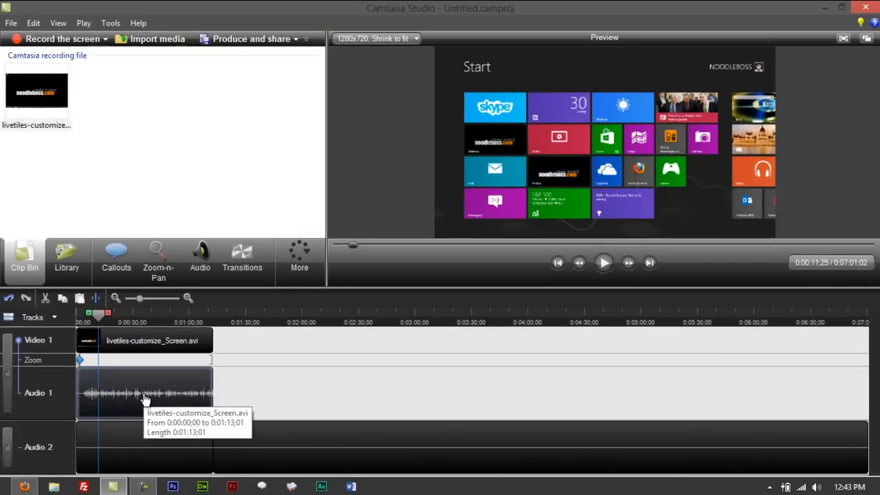
left_click_drag(102, 316, 148, 324)
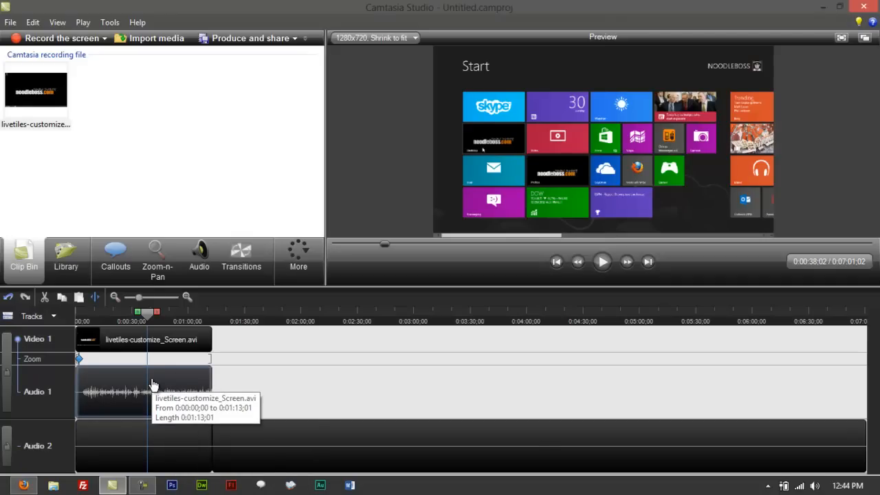
left_click(156, 443)
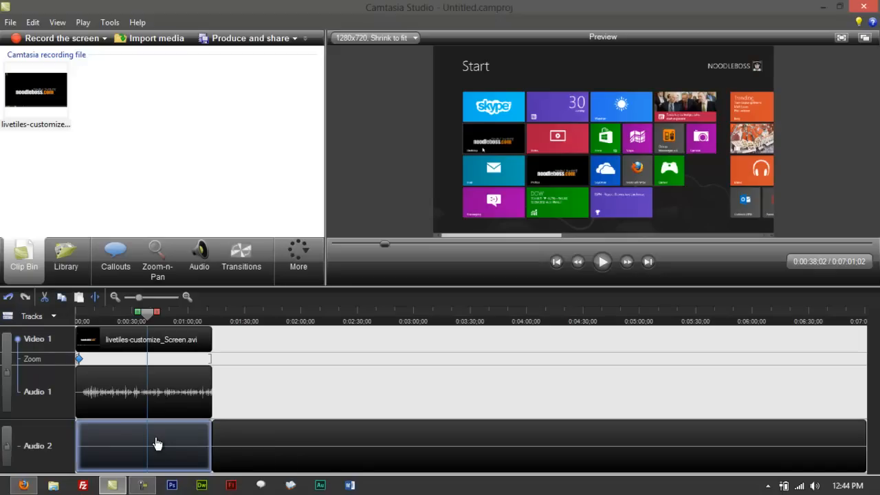
left_click_drag(147, 314, 185, 357)
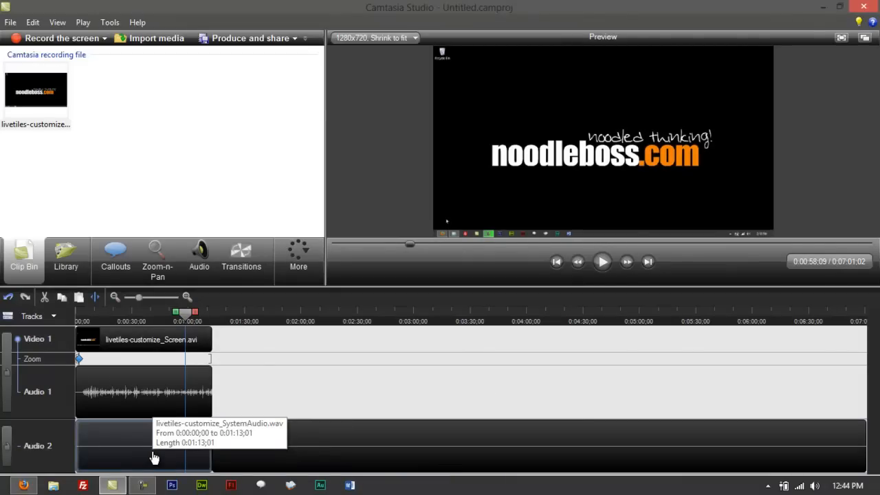
left_click(190, 446)
key("Delete")
left_click(268, 450)
key("Delete")
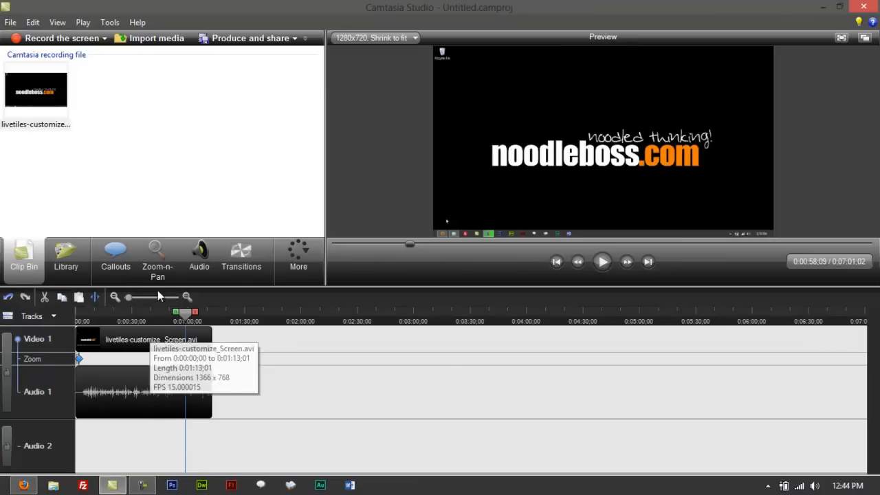
Step: Split the livetiles-customize clip at about 0:00:03;26, just before the speech begins, and delete the silent opening
left_click_drag(184, 313, 57, 315)
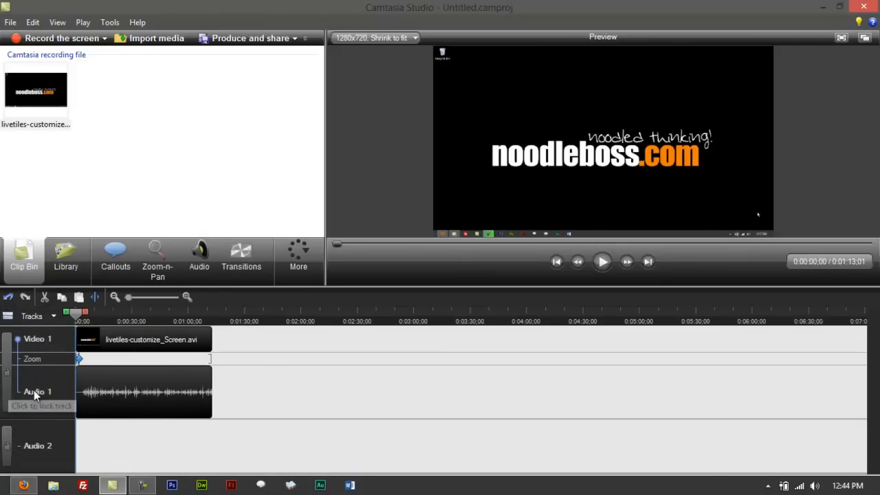
mouse_move(76, 314)
left_mouse_down()
mouse_move(167, 315)
mouse_move(90, 321)
left_mouse_up()
left_click_drag(83, 317, 81, 316)
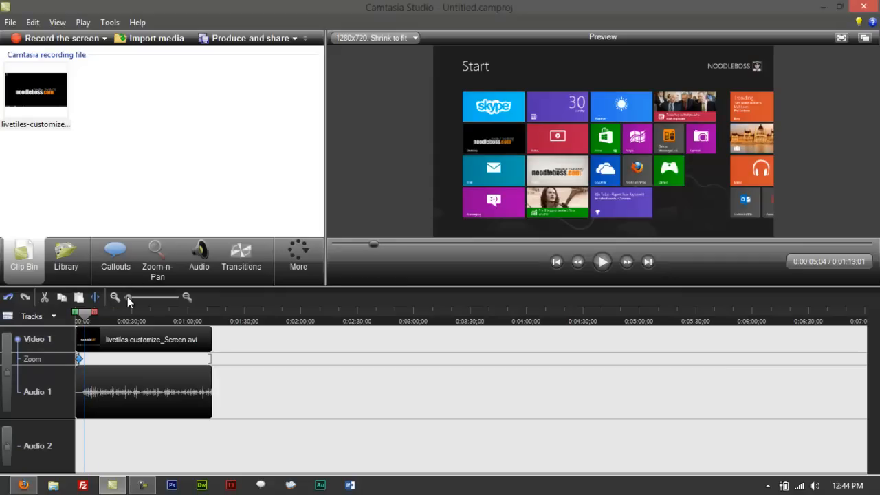
left_click_drag(128, 296, 92, 323)
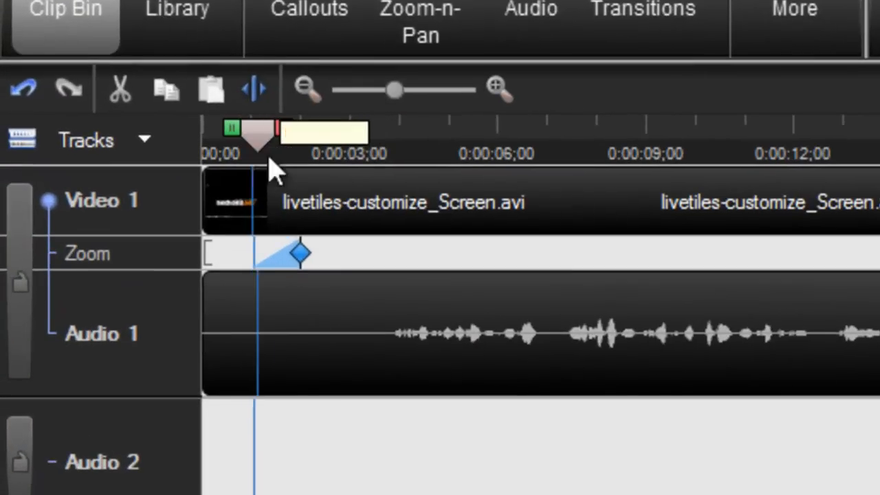
left_click_drag(274, 171, 394, 145)
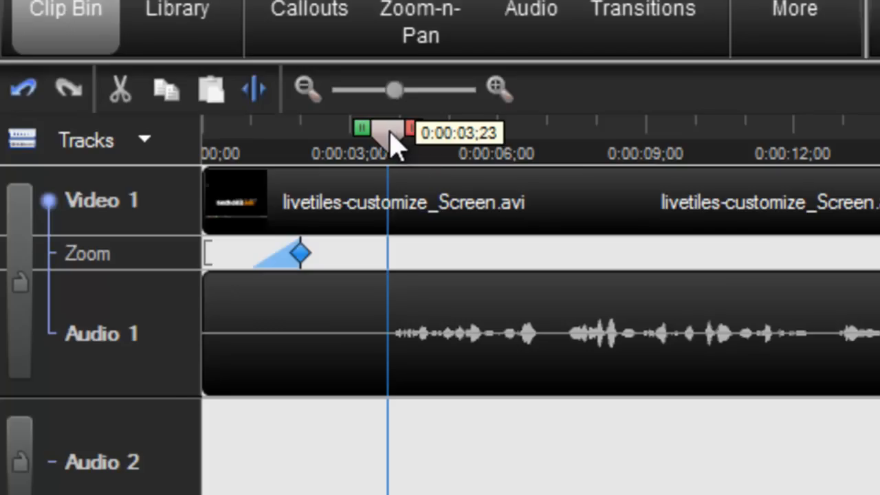
left_click_drag(395, 98, 404, 94)
mouse_move(467, 142)
left_mouse_down()
mouse_move(459, 141)
mouse_move(471, 147)
left_mouse_up()
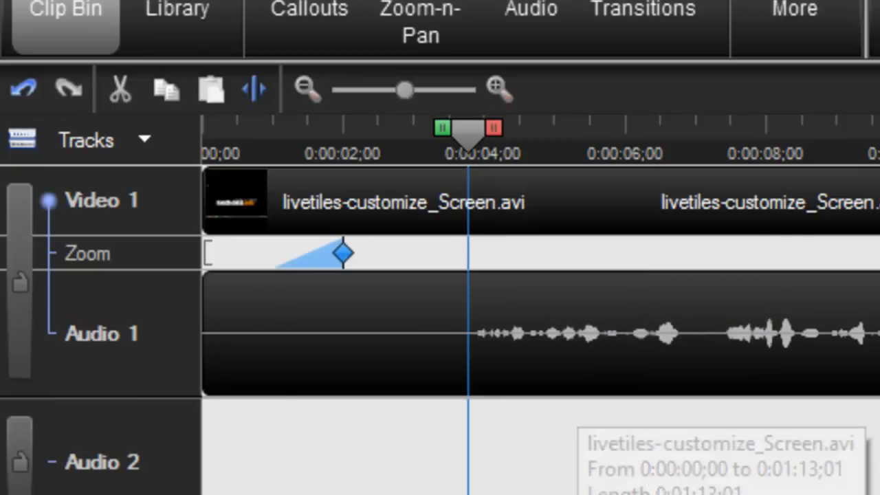
key("space")
left_click_drag(529, 134, 486, 146)
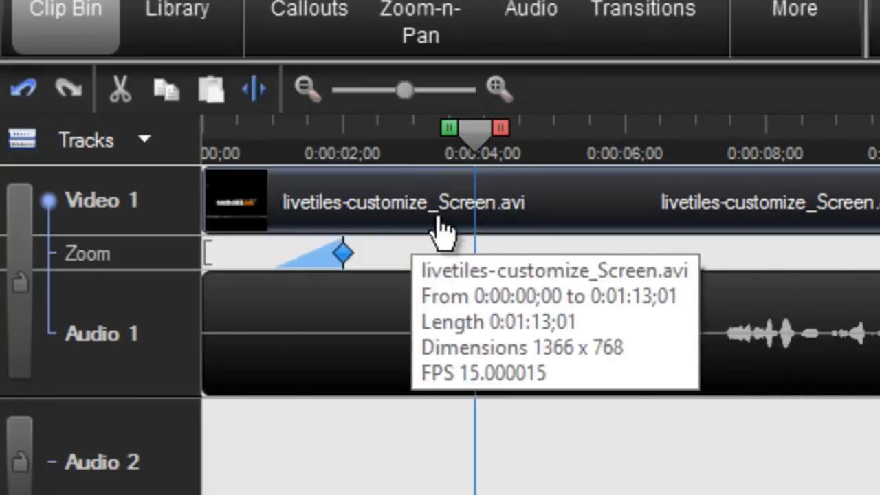
left_click(267, 106)
left_click(410, 342)
key("Delete")
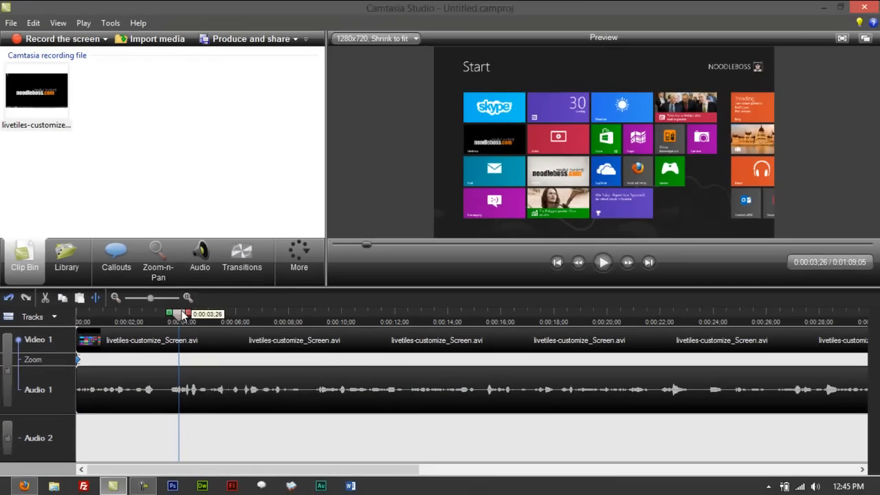
Step: Examine the trimmed clip at closer and wider timeline scales, finishing with the playhead at the start
left_click_drag(477, 135, 270, 165)
left_click_drag(100, 327, 0, 352)
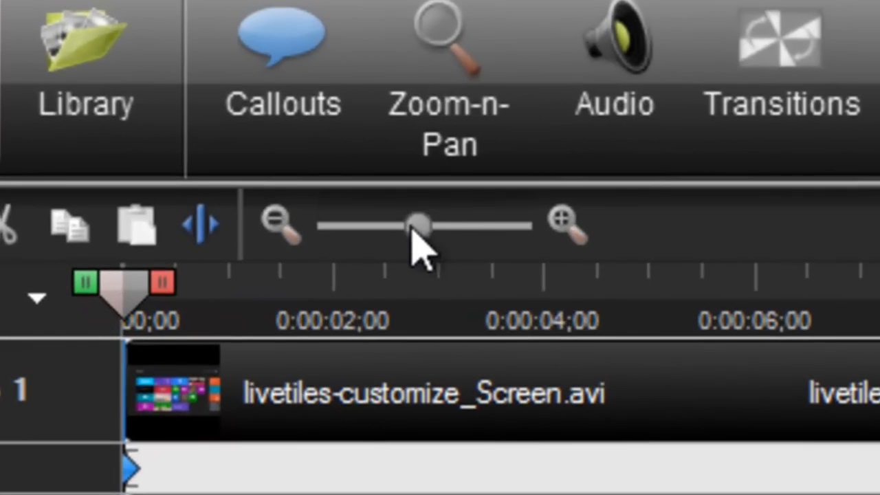
left_click_drag(149, 298, 135, 300)
mouse_move(358, 234)
left_mouse_down()
mouse_move(448, 231)
mouse_move(343, 236)
mouse_move(385, 236)
mouse_move(358, 230)
left_mouse_up()
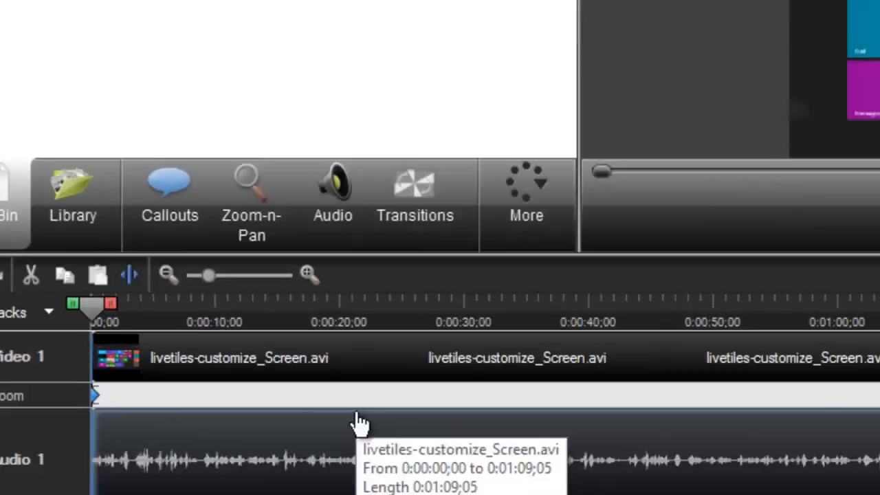
left_click_drag(136, 299, 169, 299)
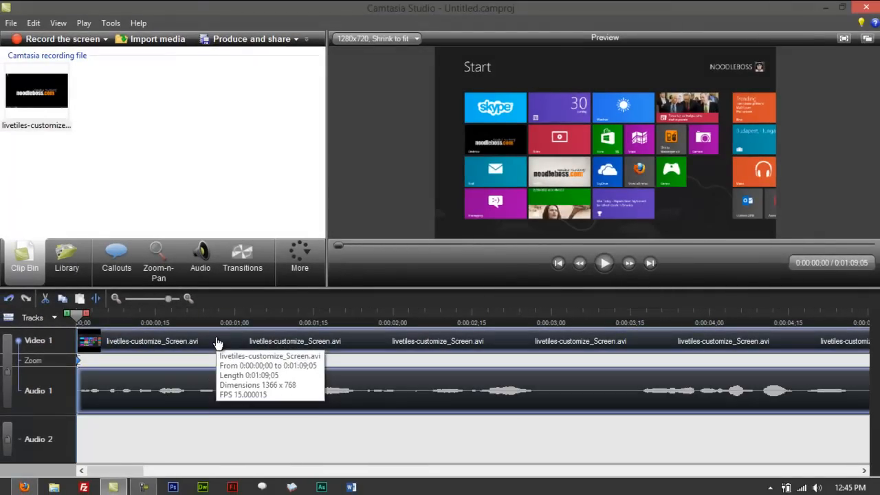
left_click(213, 336)
mouse_move(218, 327)
left_mouse_down()
mouse_move(233, 318)
mouse_move(224, 320)
mouse_move(243, 337)
mouse_move(213, 322)
left_mouse_up()
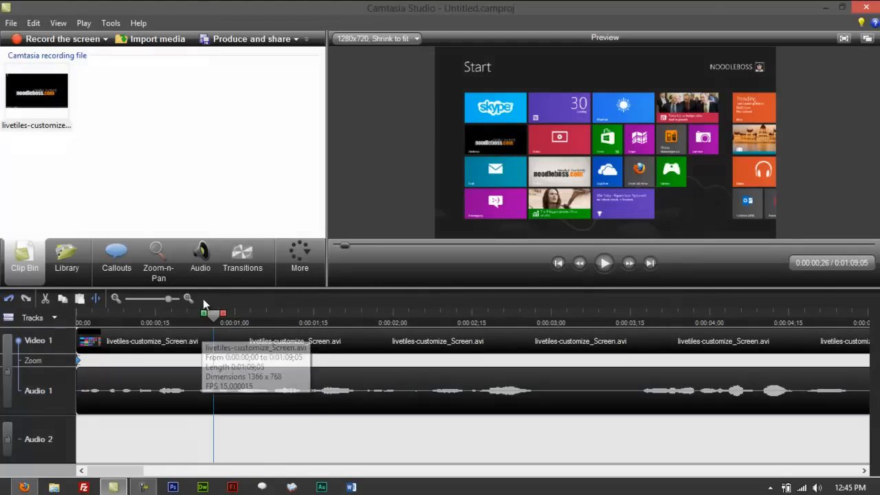
left_click_drag(168, 298, 137, 299)
left_click_drag(82, 316, 40, 373)
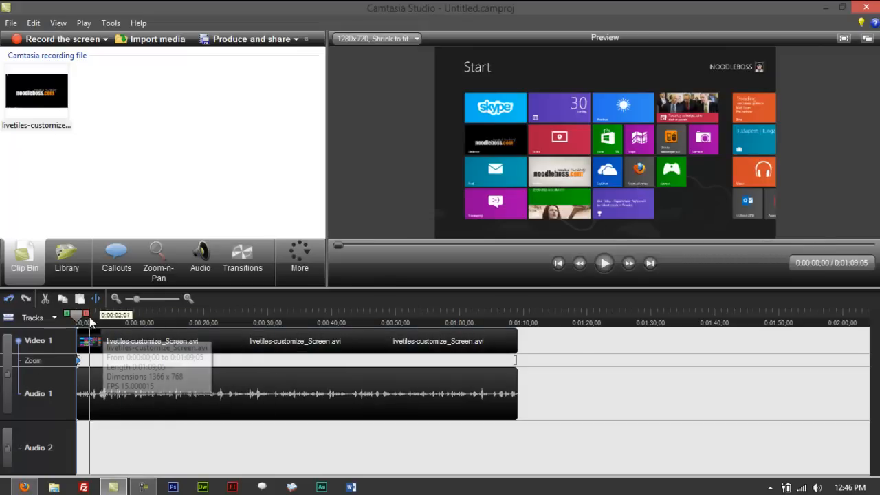
mouse_move(82, 316)
left_mouse_down()
mouse_move(192, 321)
mouse_move(68, 320)
left_mouse_up()
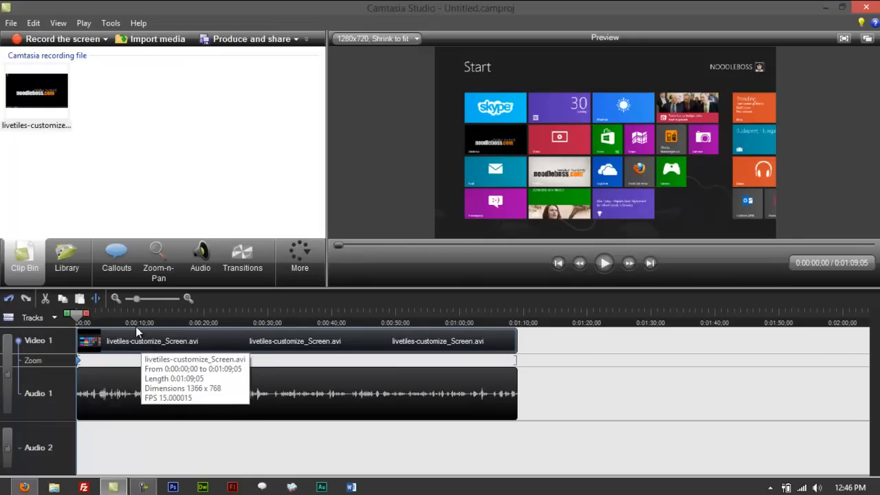
mouse_move(26, 473)
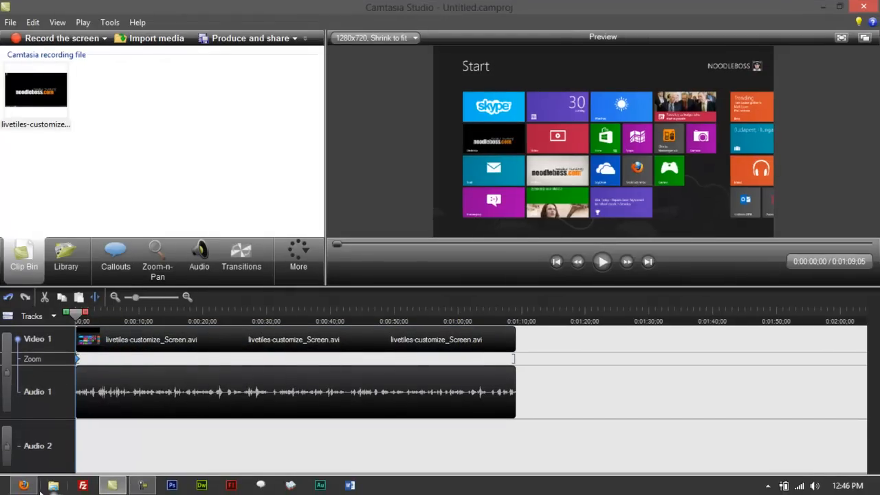
right_click(53, 486)
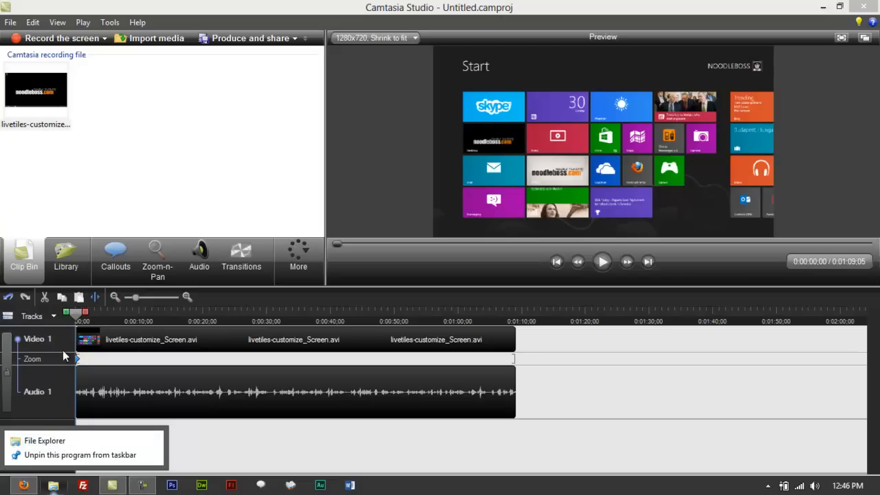
left_click(108, 158)
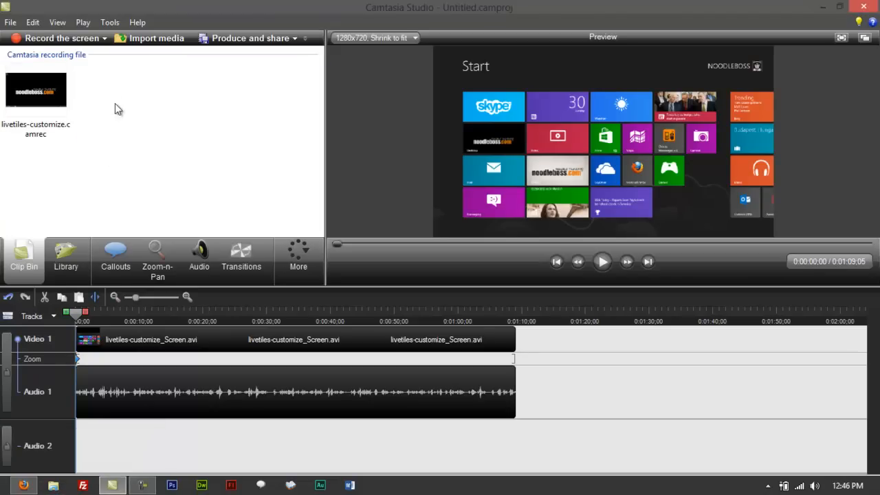
Step: Import noodleboss-video-obb-1366-768.jpg from the images folder inside Desktop on the Media (D:) drive into the Clip Bin
left_click(151, 38)
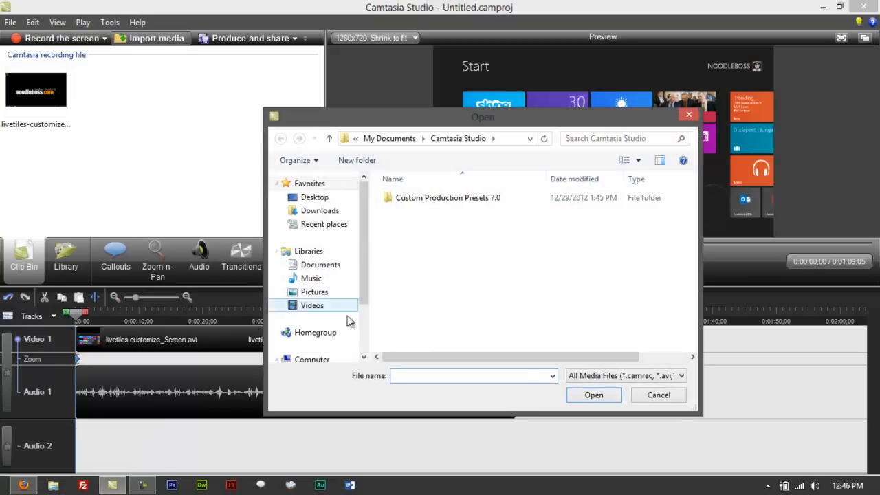
scroll(323, 295, "down", 3)
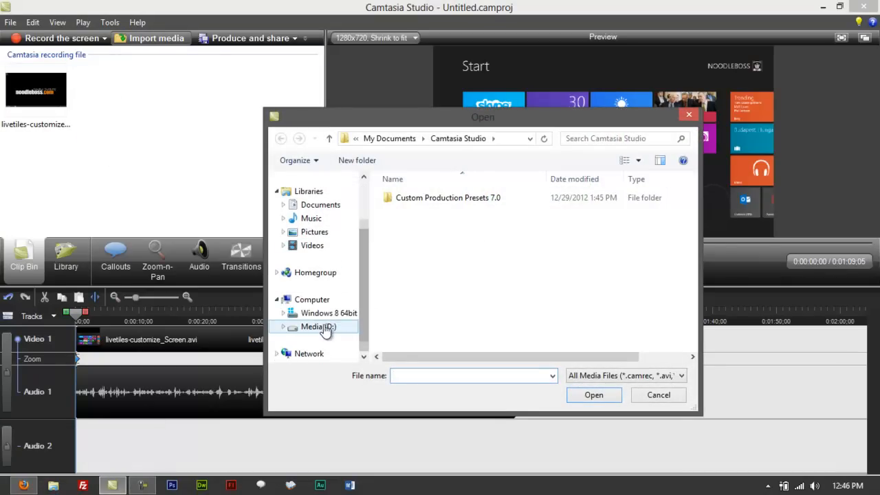
left_click(318, 327)
left_click(410, 240)
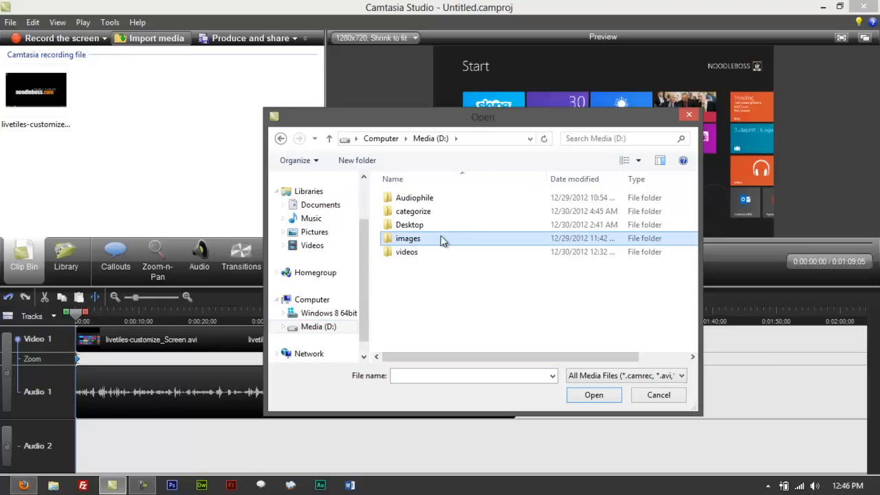
double_click(427, 225)
left_click_drag(424, 122, 384, 143)
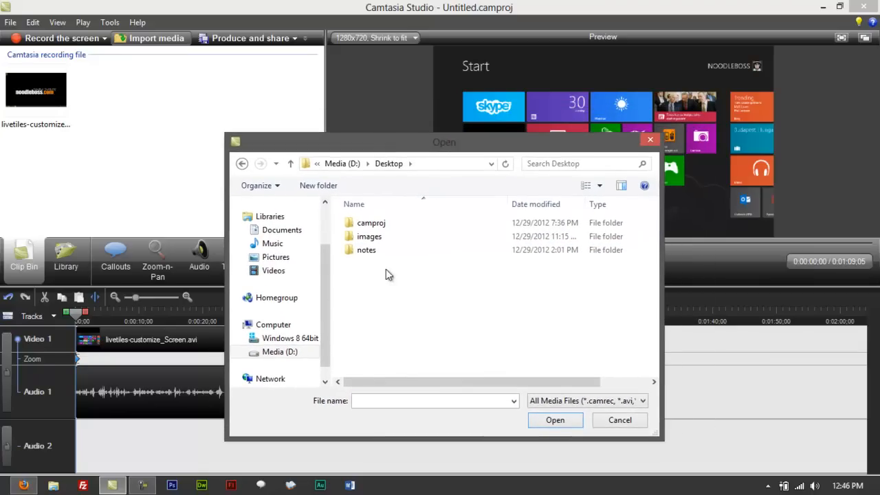
double_click(371, 236)
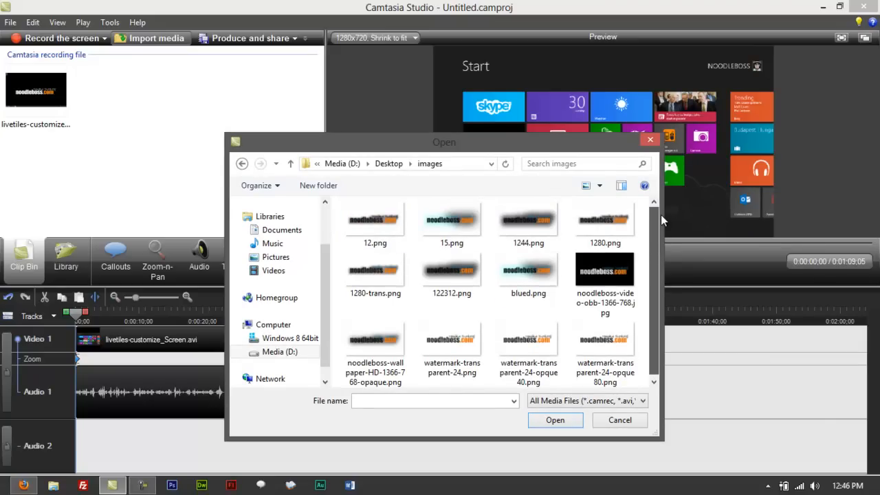
double_click(621, 274)
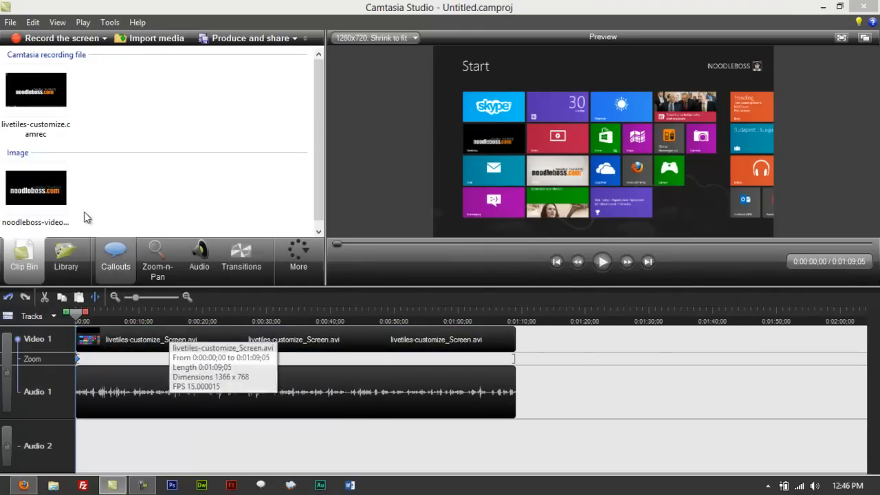
Step: Try placing the noodleboss image at the start of the Video 1 track and delete it from the timeline
left_click(55, 189)
left_click_drag(76, 258, 18, 327)
left_click(101, 345)
key("Delete")
Step: Add noodleboss-video-obb-1366-768.jpg to the start of the Video 1 track, ahead of the livetiles-customize clip
right_click(59, 197)
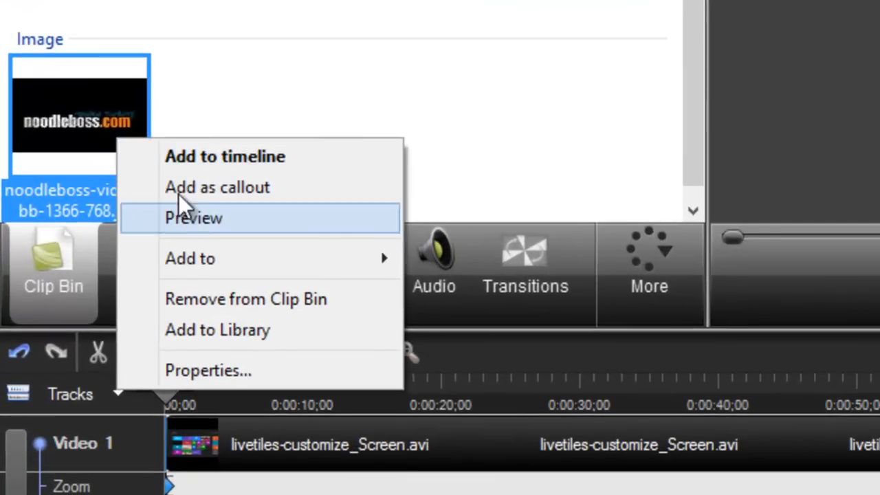
left_click(89, 208)
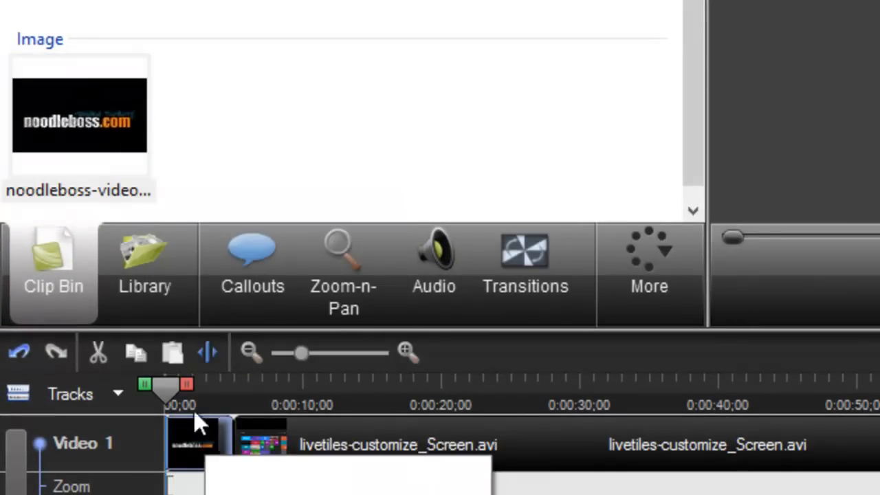
left_click_drag(158, 405, 105, 387)
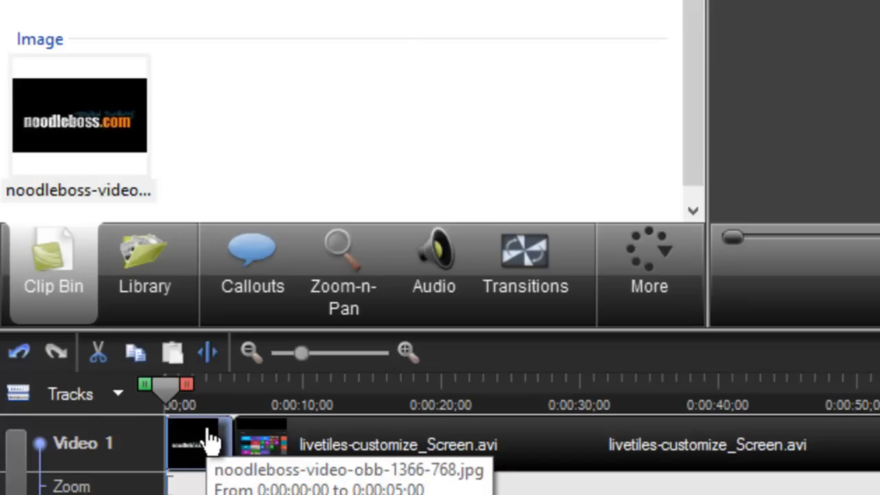
Step: Delete the noodleboss image from the start of the Video 1 track and return the playhead to the start of the timeline
key("Delete")
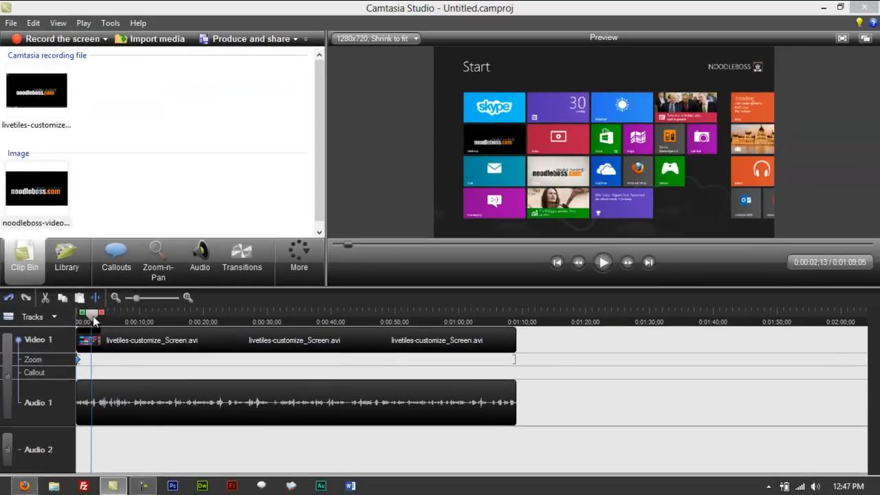
left_click_drag(93, 317, 61, 351)
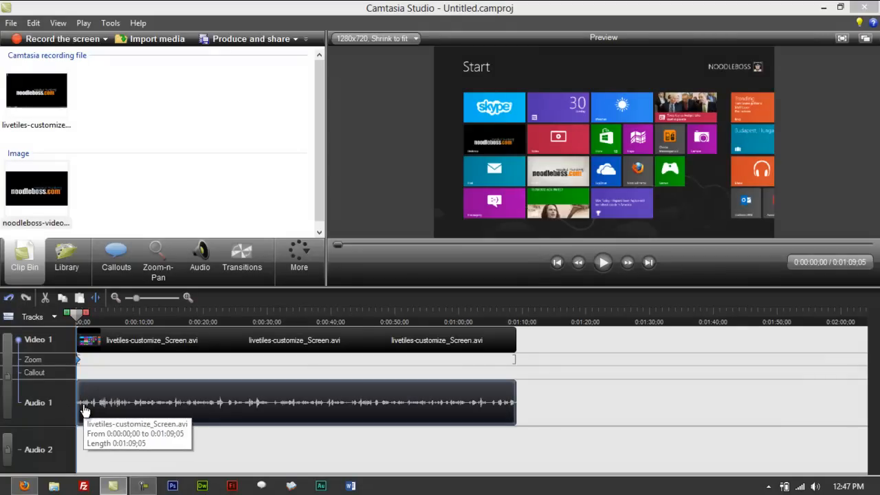
mouse_move(81, 316)
left_mouse_down()
mouse_move(100, 319)
mouse_move(73, 317)
left_mouse_up()
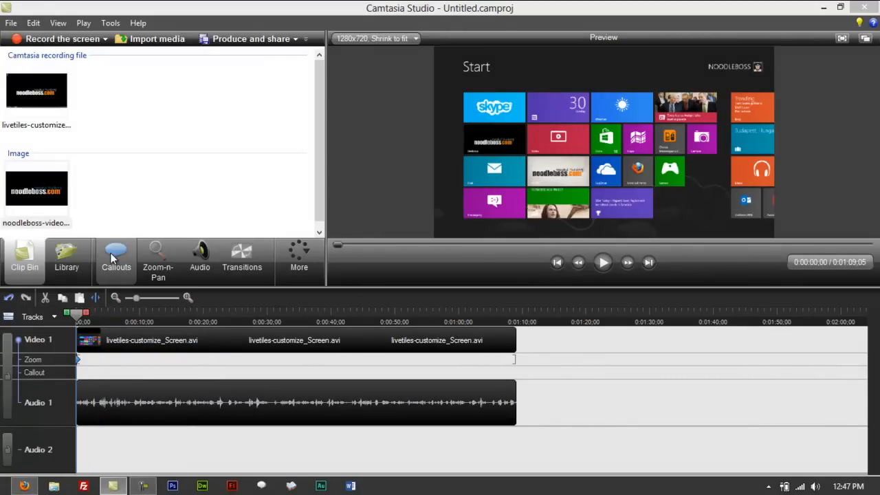
Step: Try a speech bubble callout at the start of the clip, repositioning and enlarging it over the tiles, and delete it
left_click(121, 255)
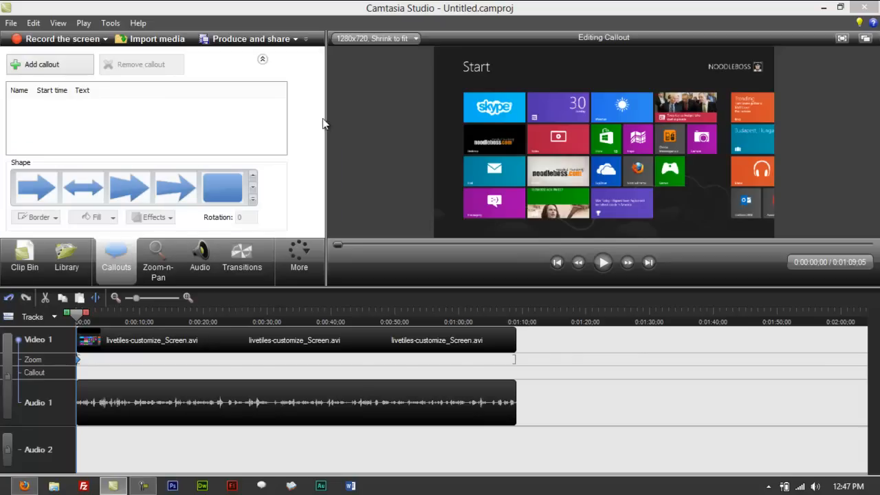
left_click(247, 194)
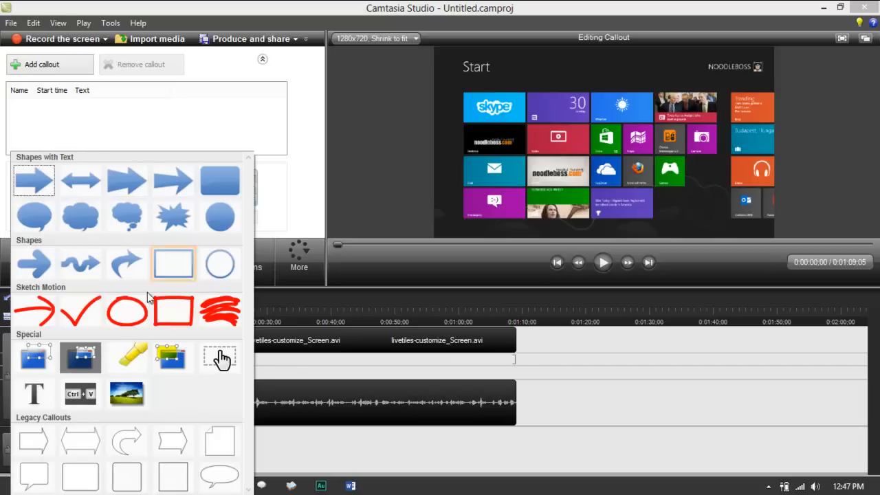
left_click(31, 218)
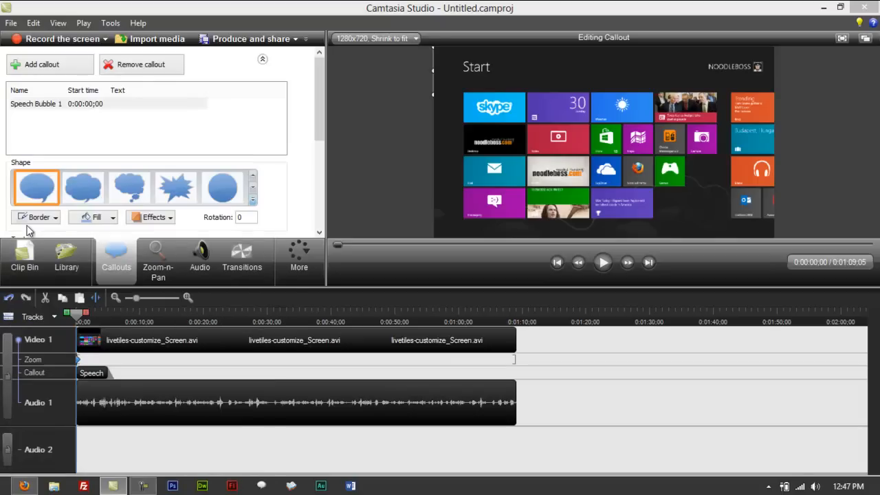
left_click_drag(495, 69, 657, 151)
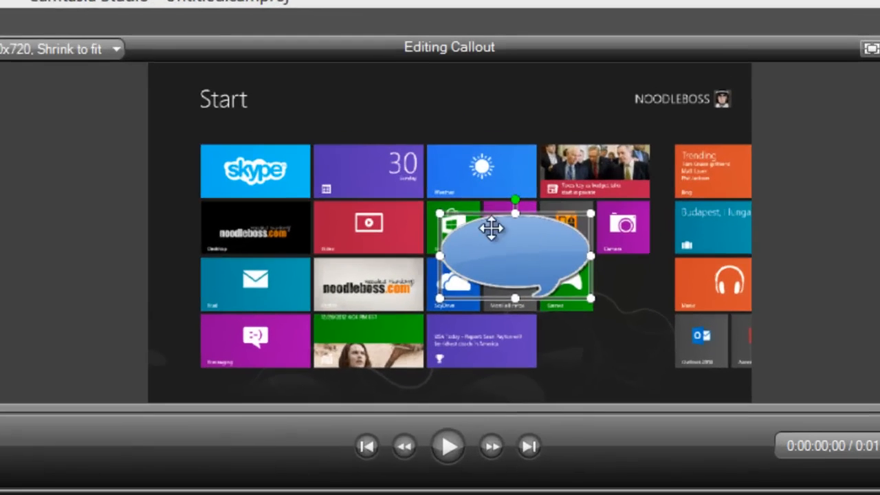
left_click_drag(597, 126, 541, 70)
left_click_drag(315, 112, 304, 107)
left_click_drag(497, 186, 584, 210)
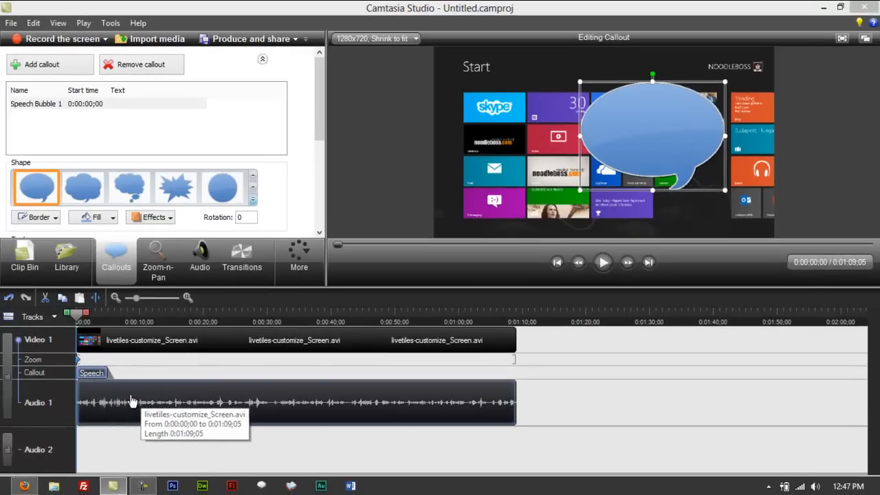
left_click_drag(93, 318, 74, 319)
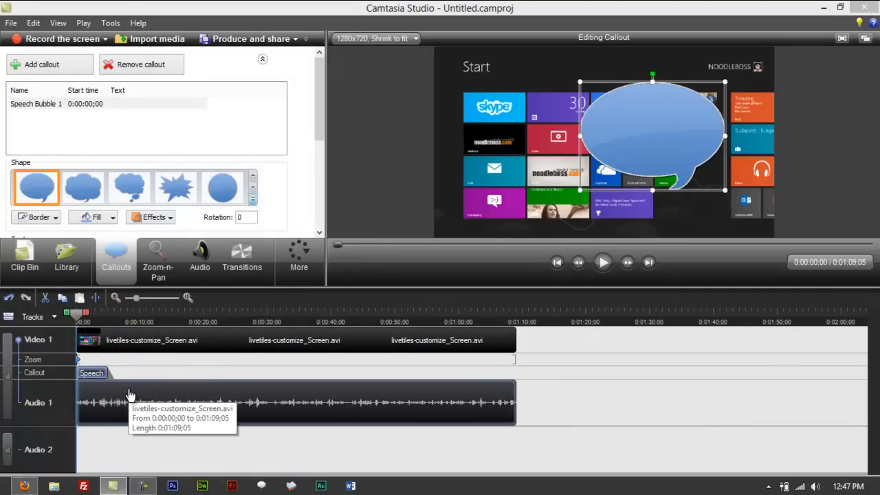
key("Delete")
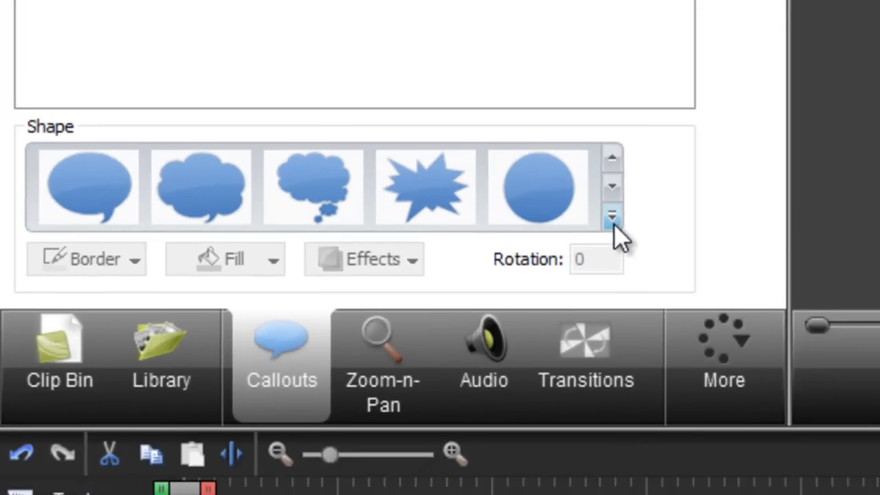
Step: Choose the special image callout and browse to the images folder inside Desktop on the Media (D:) drive
left_click(655, 238)
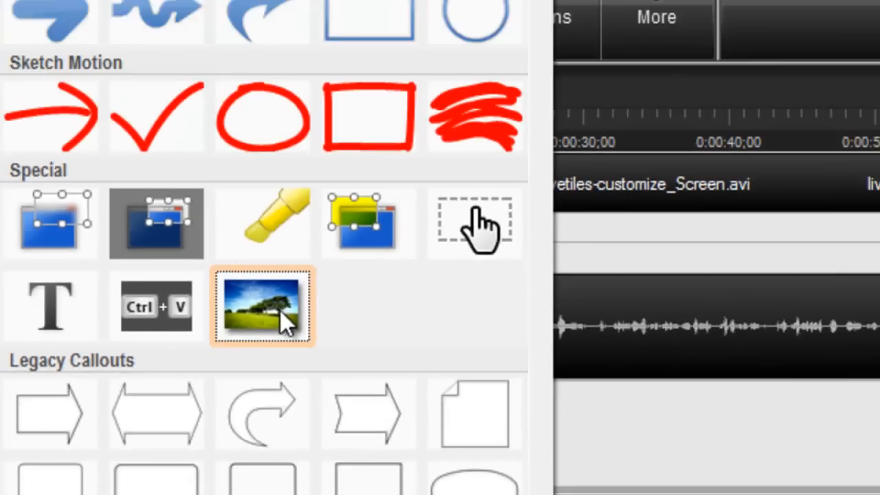
left_click(426, 234)
scroll(328, 231, "down", 1)
scroll(328, 237, "up", 1)
scroll(275, 309, "down", 2)
scroll(258, 343, "up", 1)
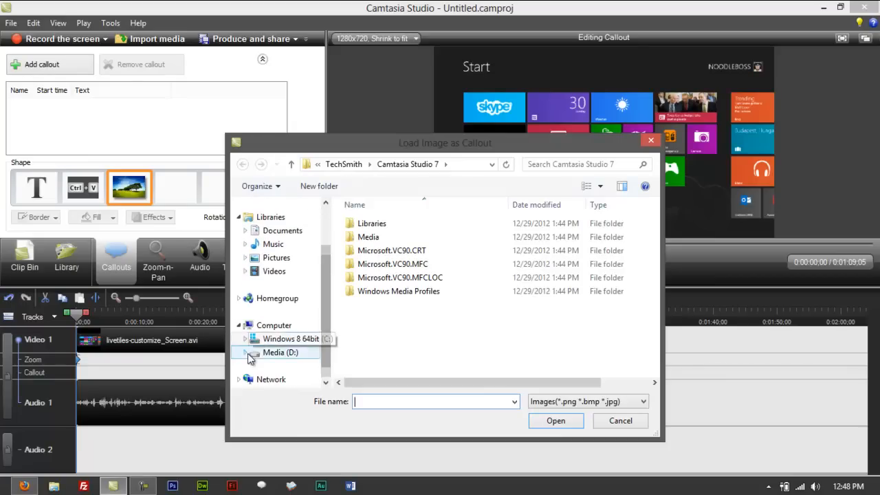
left_click(260, 352)
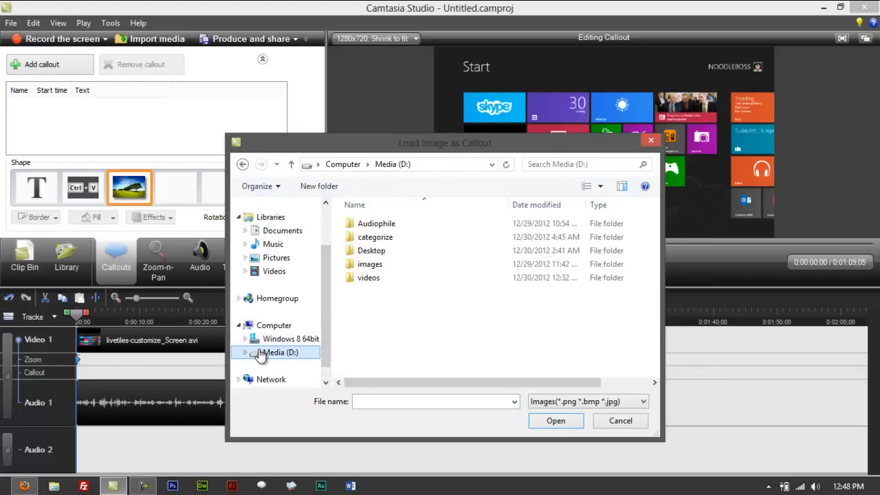
double_click(369, 252)
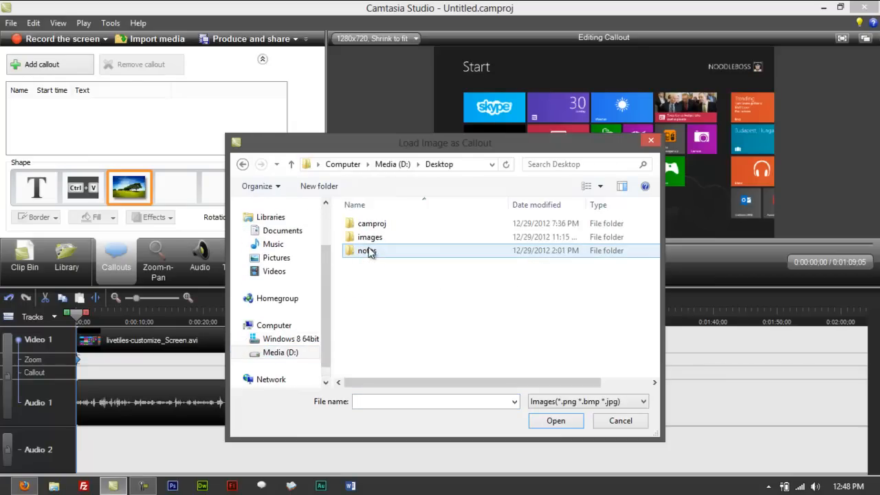
double_click(407, 237)
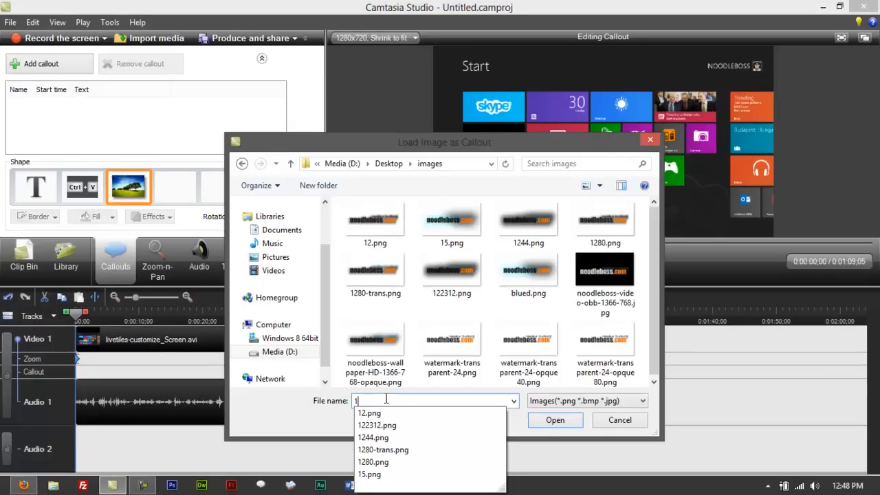
Step: Try loading 1280-trans.png as an image callout, reposition it over the preview and delete it
type("2")
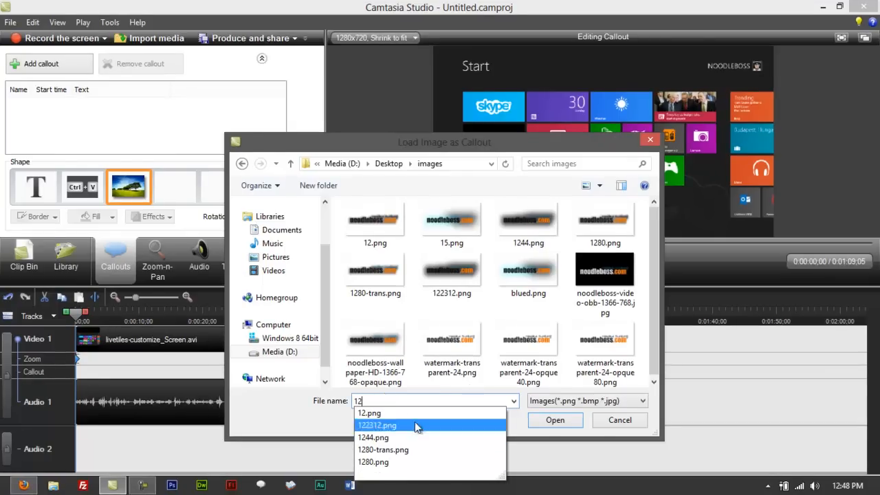
left_click(389, 454)
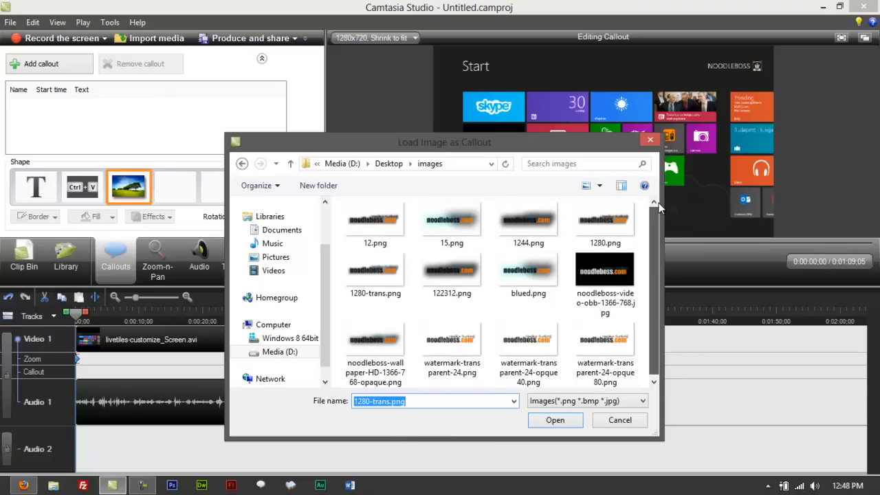
mouse_move(528, 147)
left_mouse_down()
mouse_move(500, 125)
mouse_move(480, 141)
mouse_move(499, 152)
mouse_move(550, 151)
mouse_move(523, 153)
left_mouse_up()
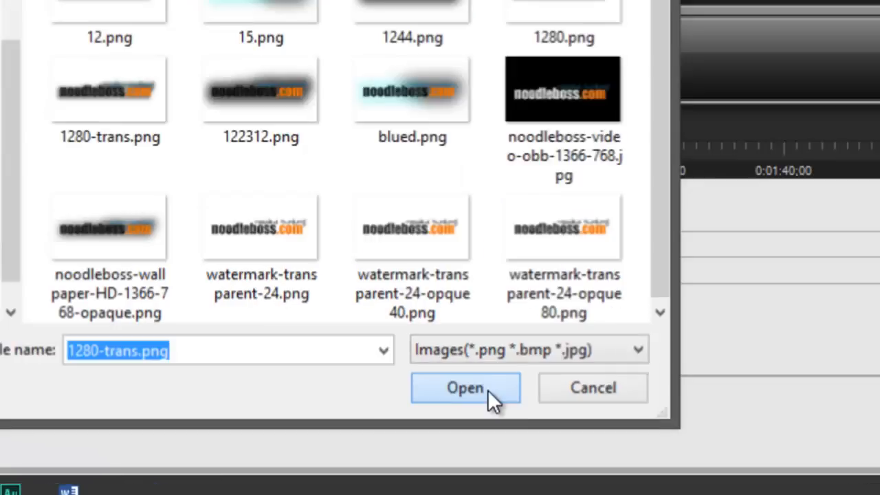
left_click(487, 389)
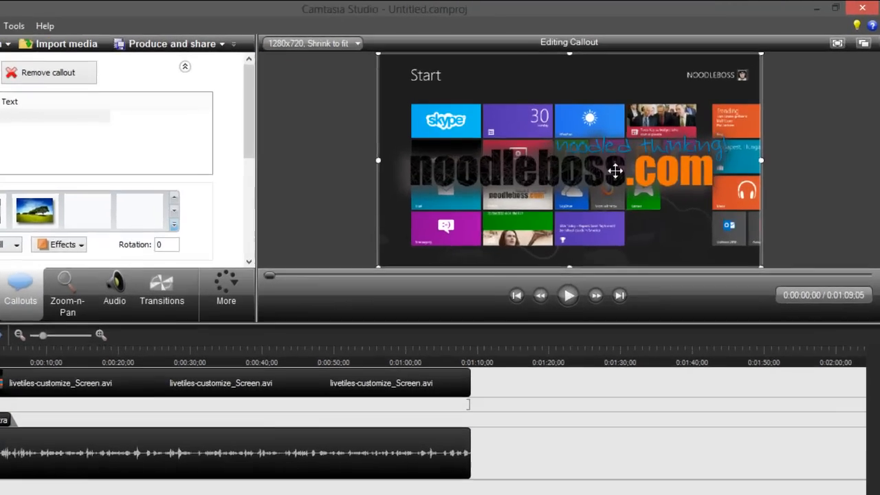
left_click_drag(568, 165, 644, 171)
left_click_drag(479, 291, 639, 263)
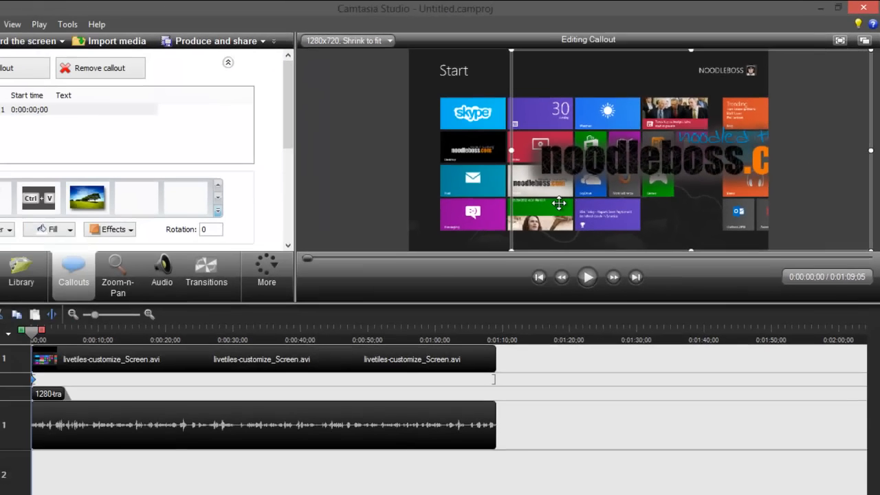
left_click_drag(587, 159, 548, 185)
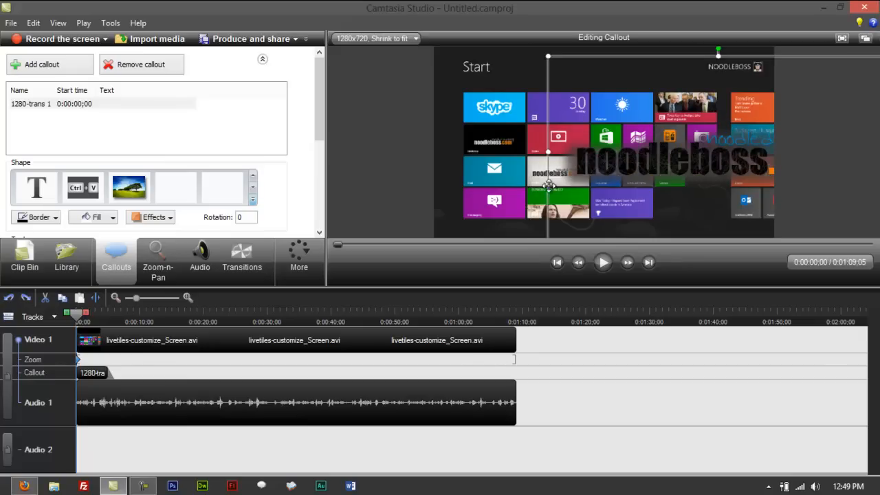
key("Delete")
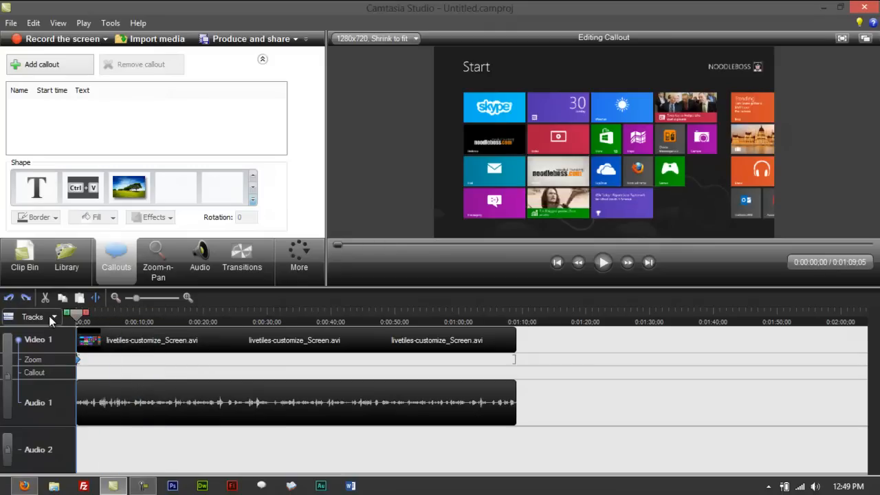
left_click(124, 180)
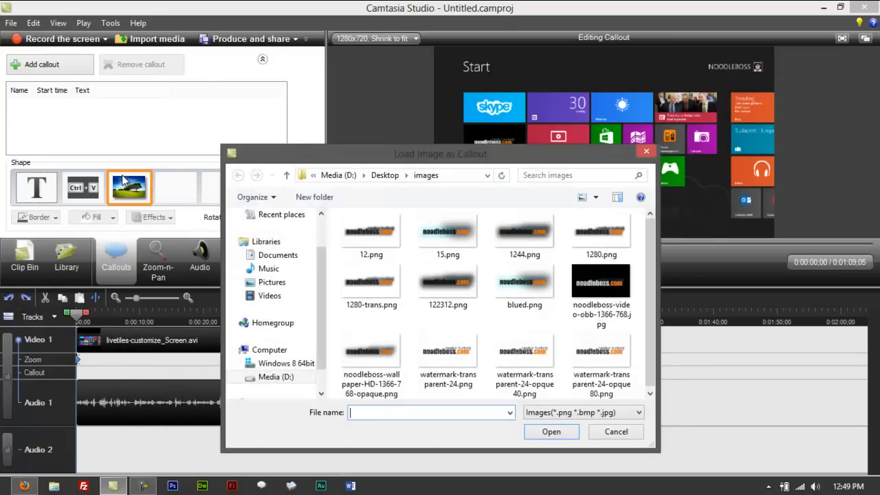
left_click(644, 151)
left_click(254, 201)
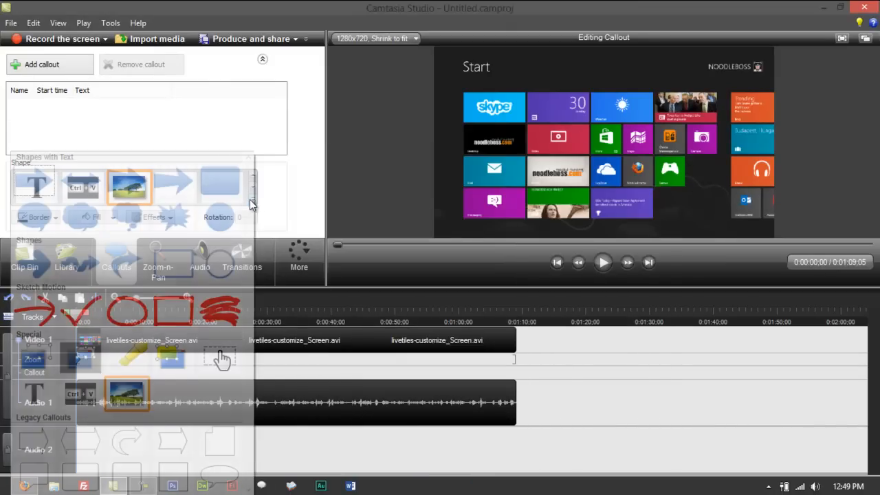
left_click(132, 397)
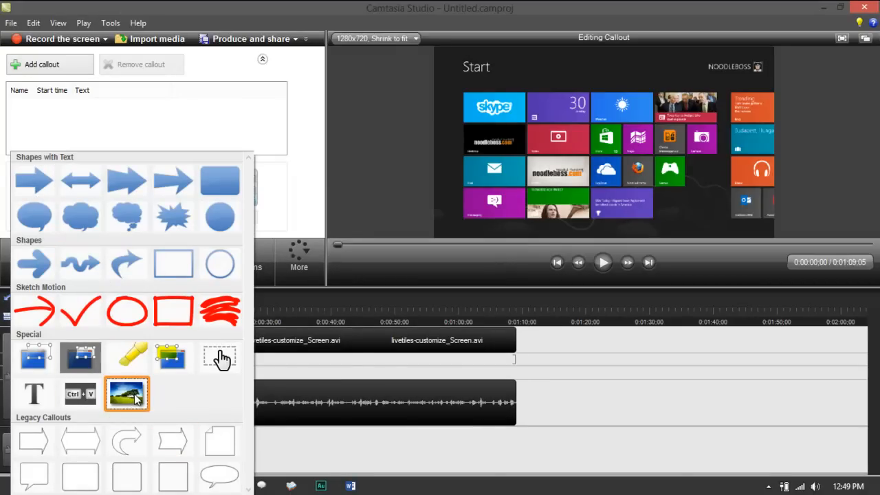
left_click(382, 367)
left_click(252, 198)
left_click(316, 185)
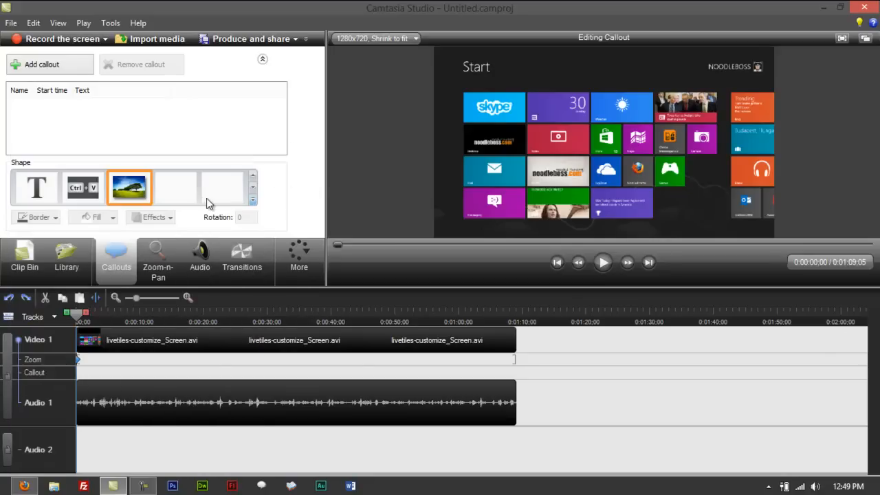
Step: Try a keystroke callout at the start of the clip and cut it from the timeline
left_click(88, 187)
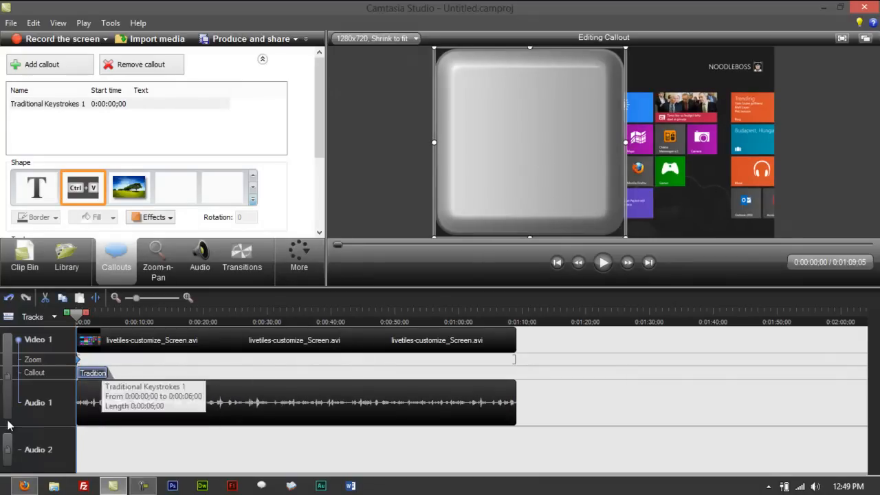
right_click(94, 373)
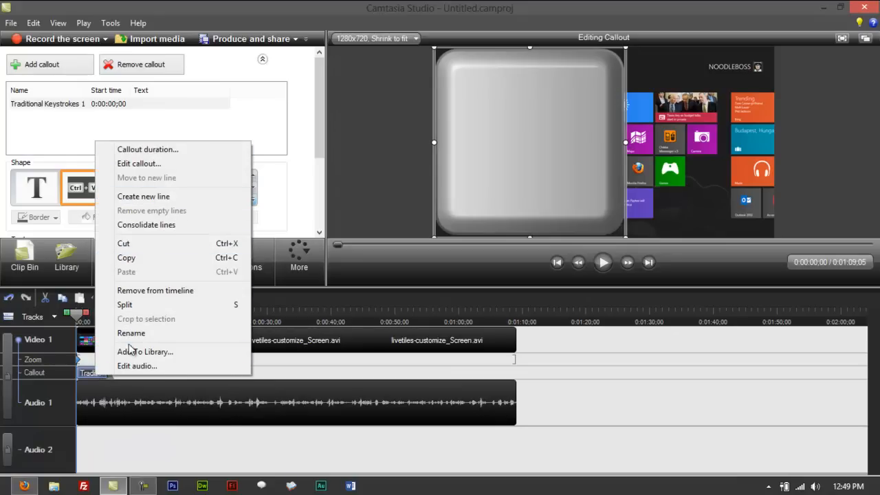
left_click(131, 245)
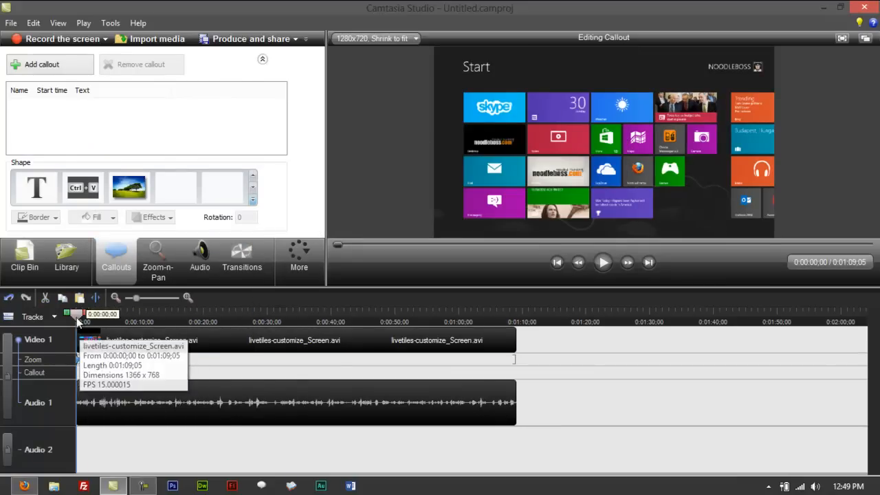
Step: Add 1280-trans.png as an image callout with the playhead at the one-second mark
left_click(128, 197)
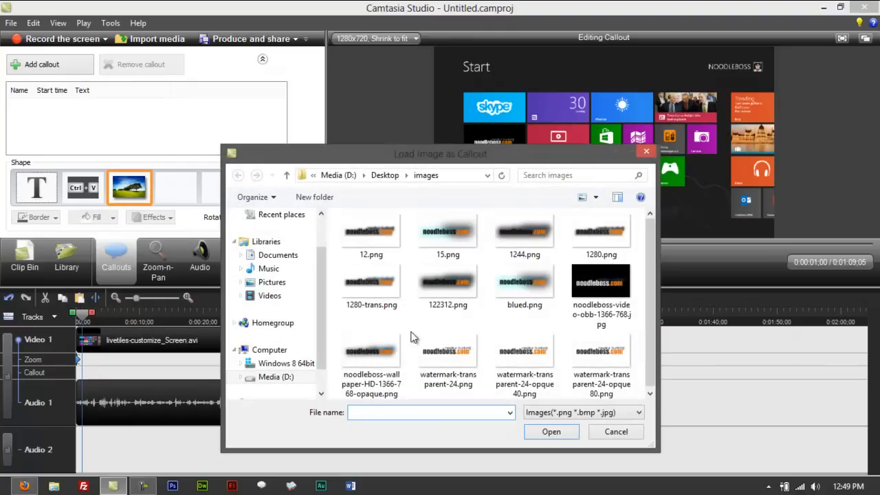
type("12")
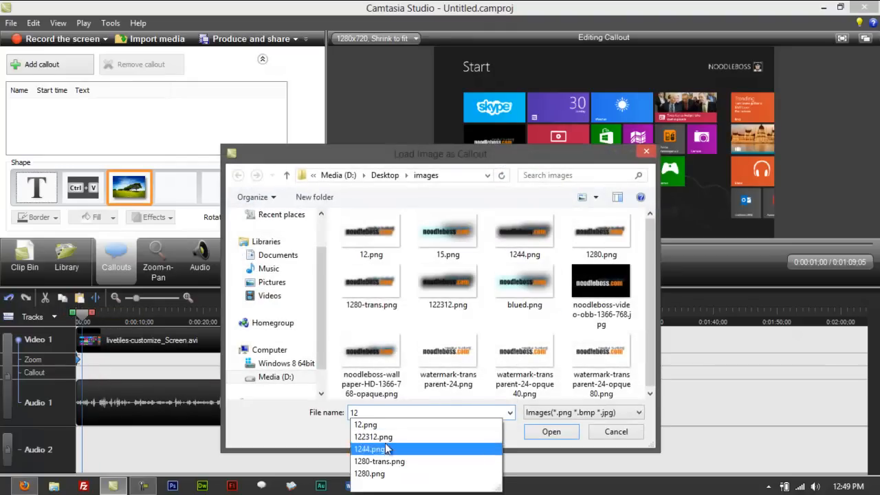
left_click(373, 464)
left_click_drag(500, 159, 324, 102)
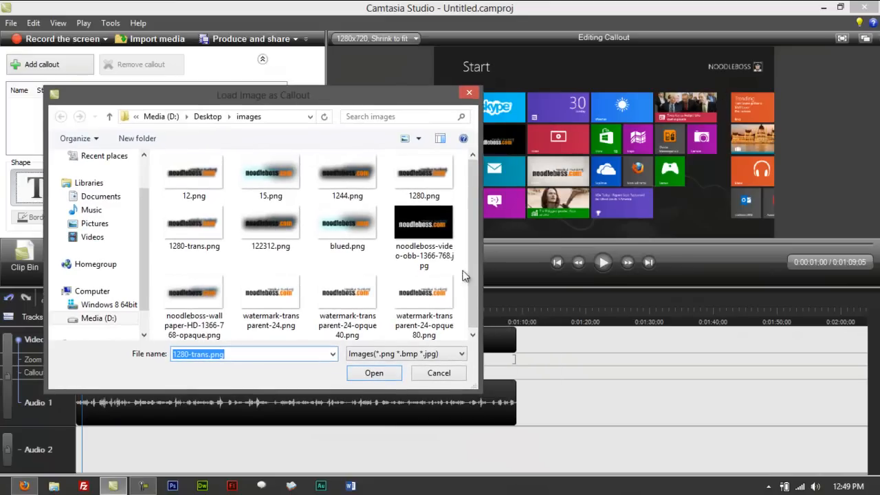
left_click(374, 374)
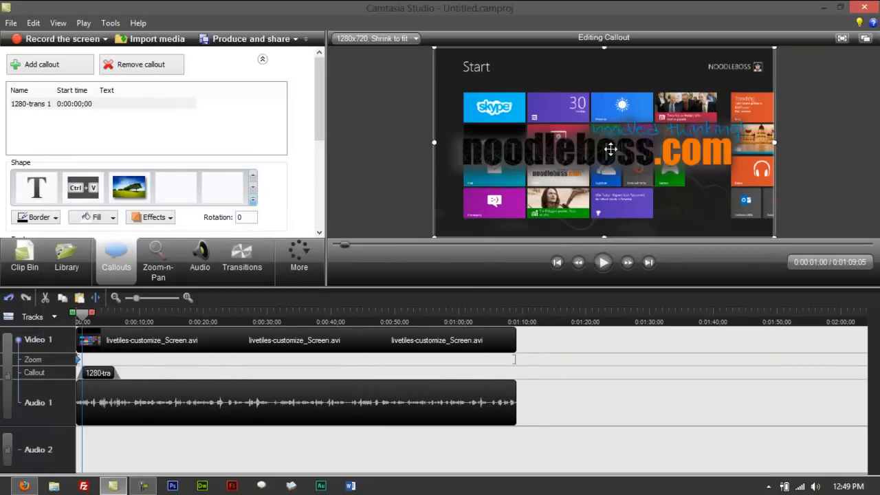
Step: Return the playhead to the start and bring up the image callout's fade and size properties
left_click_drag(82, 315, 50, 322)
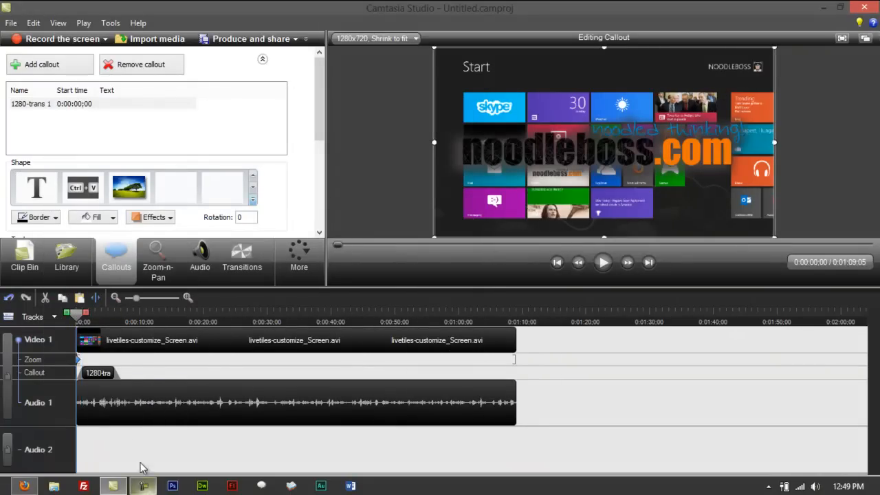
left_click_drag(317, 115, 313, 202)
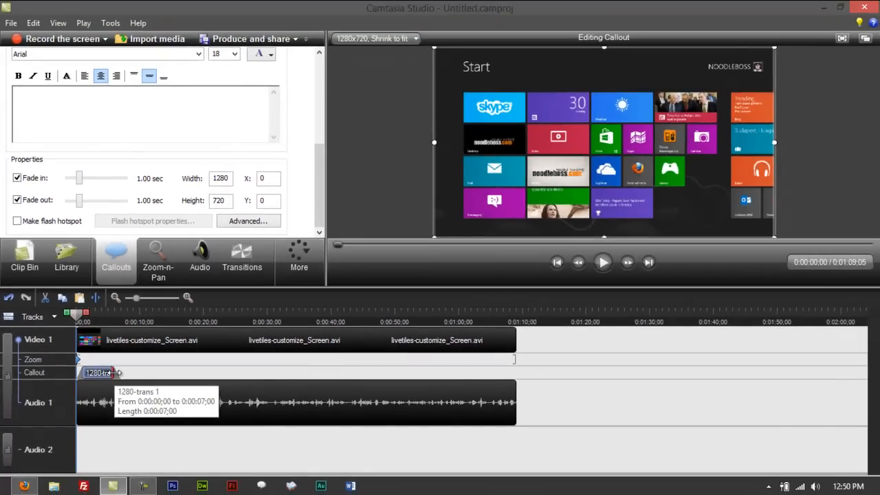
Step: Lengthen the logo callout, set its fade in and fade out to 5.00 sec each, and position it at the start of the clip
left_click_drag(117, 372, 324, 372)
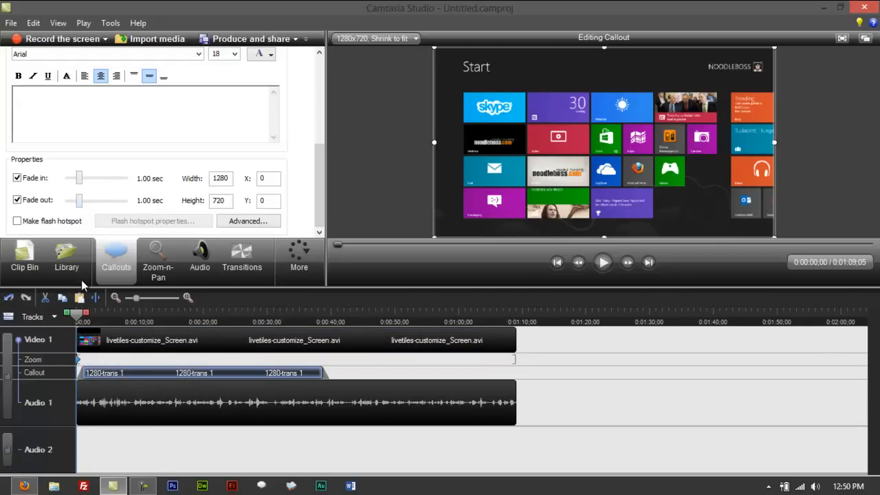
left_click_drag(87, 372, 162, 372)
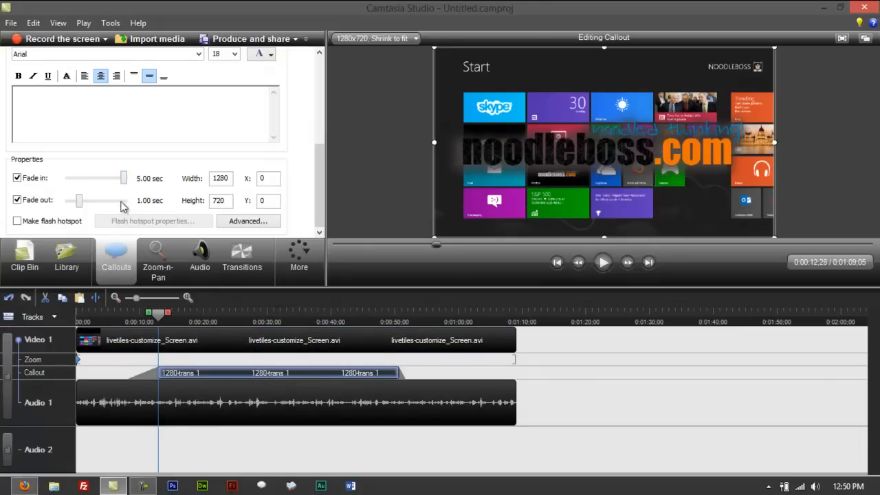
left_click_drag(242, 374, 140, 377)
Step: Play the clip from the beginning to check how the logo fades in
left_click_drag(110, 319, 74, 321)
key("space")
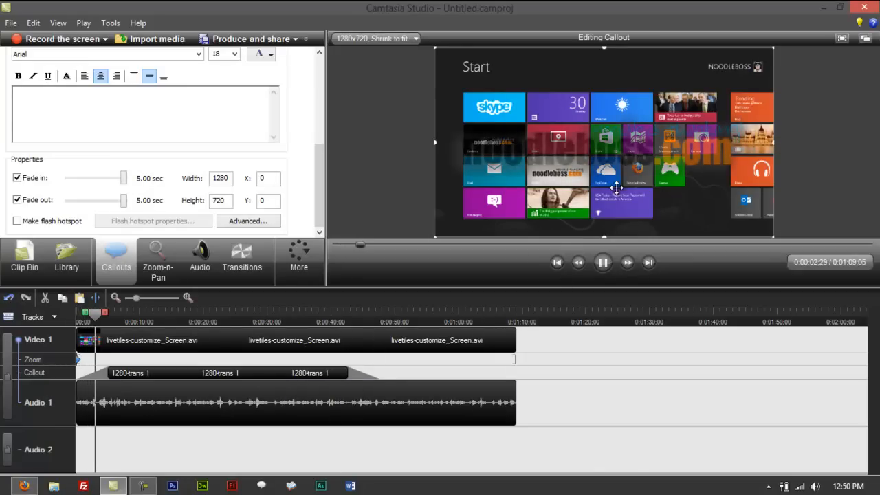
key("space")
left_click_drag(110, 316, 122, 317)
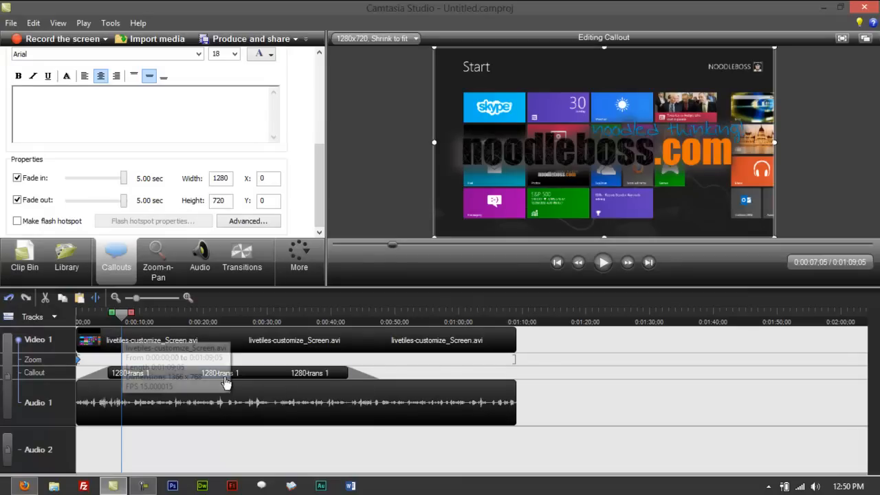
Step: Shorten the logo callout, reduce its fade in to 0.00 sec and place it at the very start of the timeline
left_click_drag(347, 372, 147, 376)
left_click(133, 376)
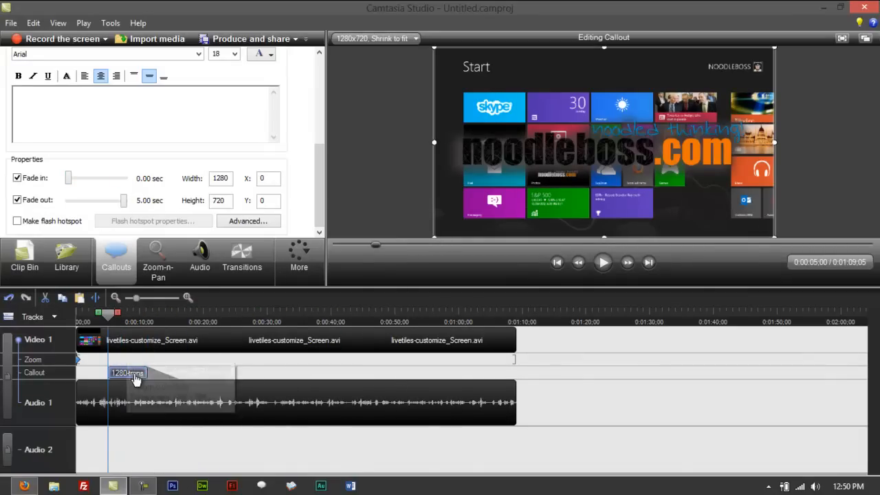
left_click_drag(127, 373, 94, 373)
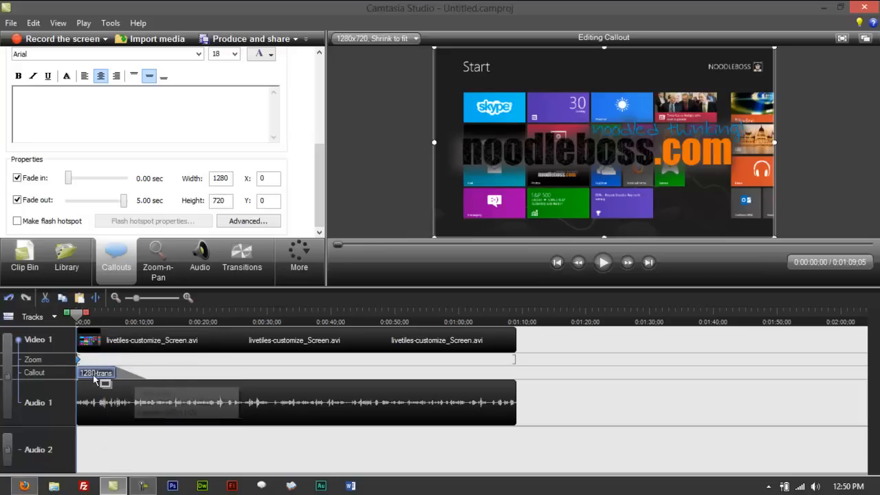
Step: Try pasting the previously cut keystroke callout at the start of the timeline, delete it and play the intro
left_click(80, 297)
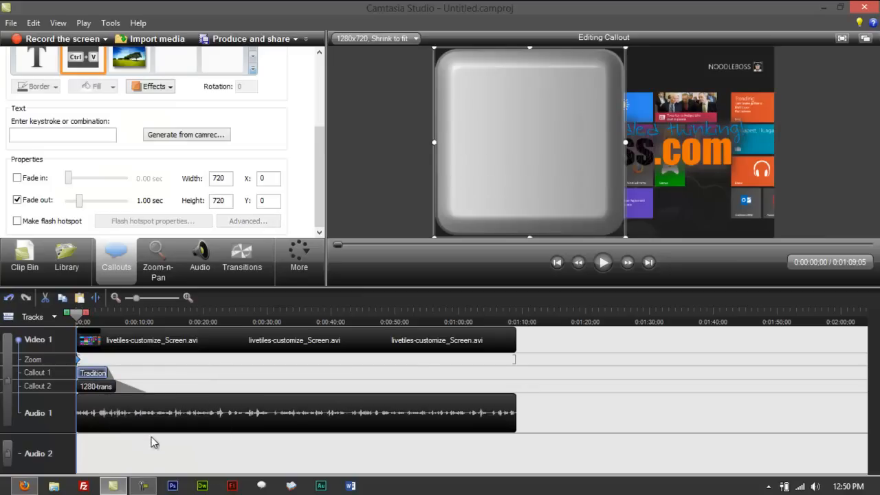
key("Delete")
key("space")
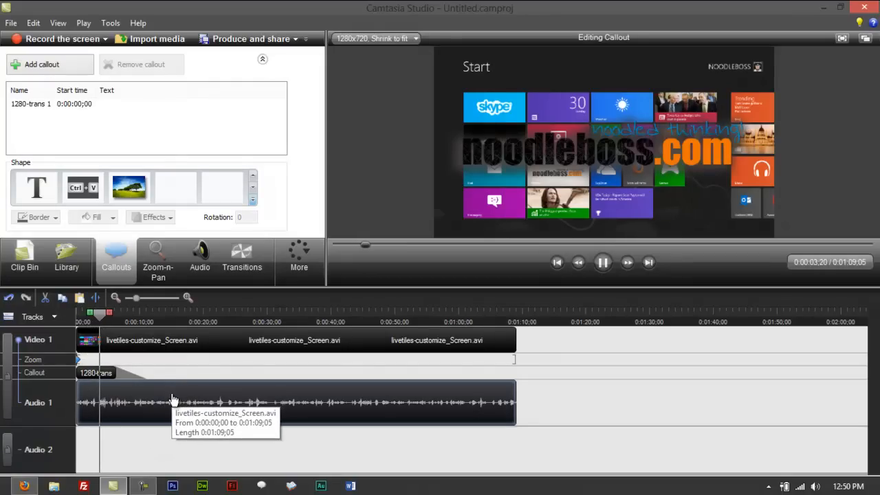
Step: Copy the intro logo callout and paste the copy at 0:00:58;20 near the end of the recording
left_click(93, 373)
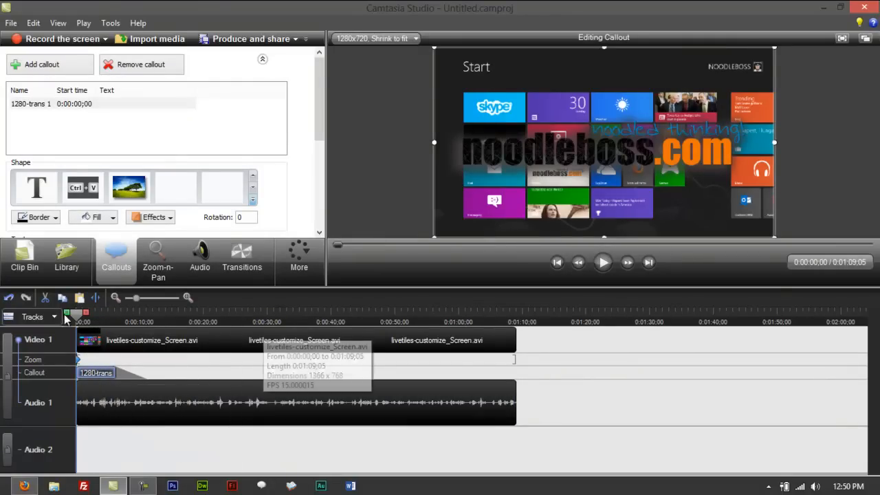
left_click_drag(81, 320, 451, 316)
key("ctrl+v")
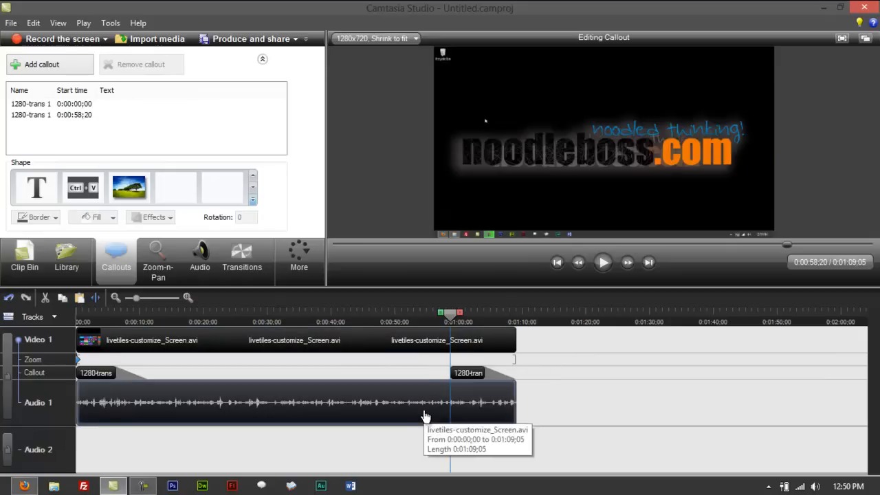
Step: Give the closing logo callout a 2.40 sec fade in and no fade out, and move it flush with the end of the clip
left_click(467, 378)
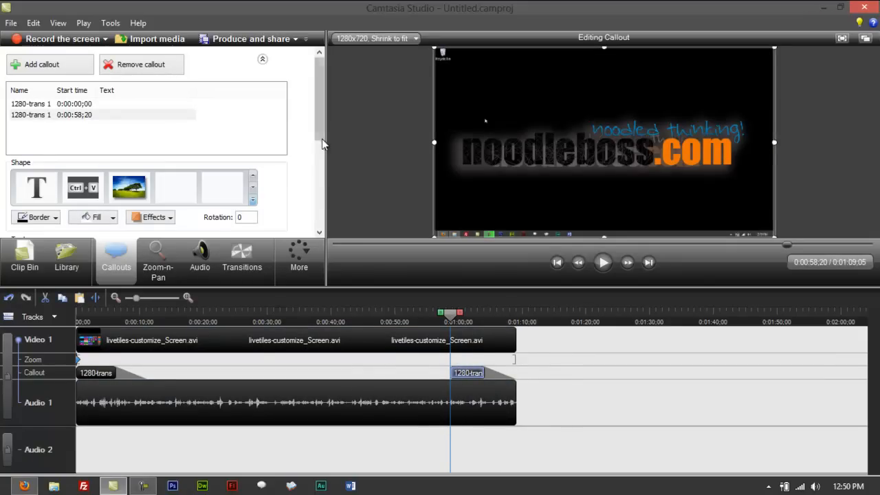
left_click_drag(318, 135, 315, 220)
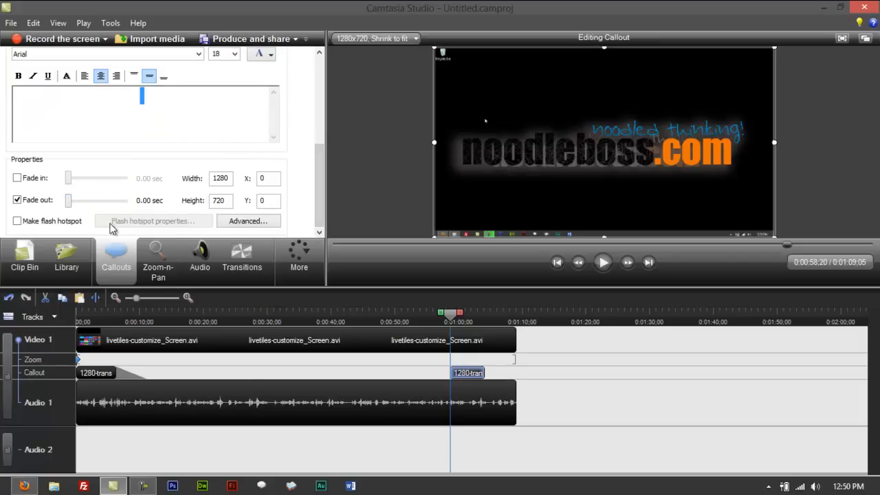
left_click_drag(96, 185, 98, 185)
left_click_drag(474, 373, 508, 377)
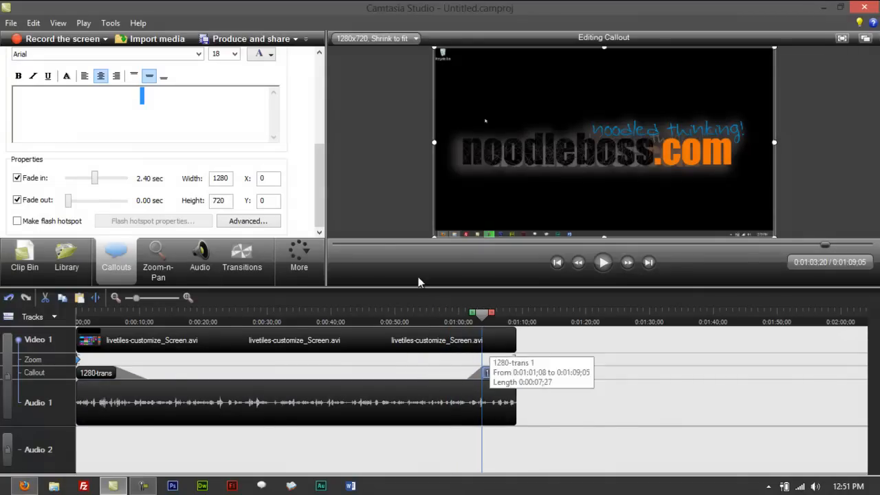
Step: Try shifting the closing logo callout in the preview to about X 58, Y 121, and reset both coordinates to 0
left_click_drag(319, 175, 312, 93)
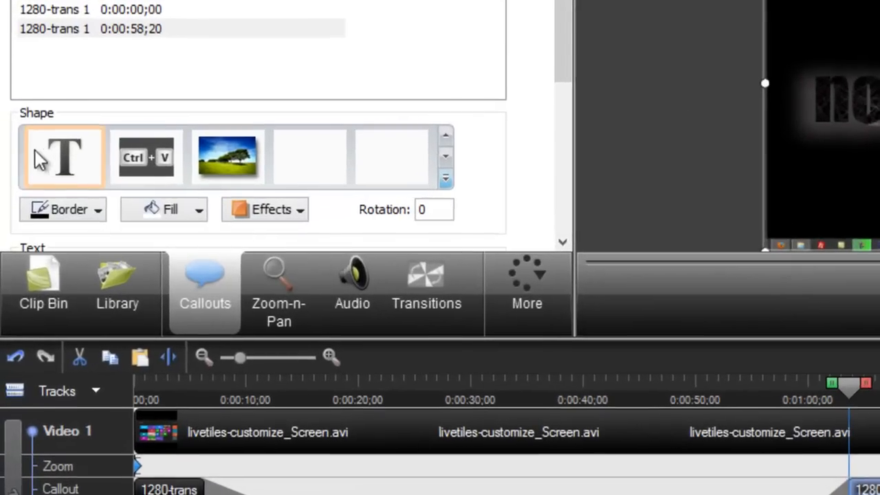
left_click_drag(565, 31, 564, 62)
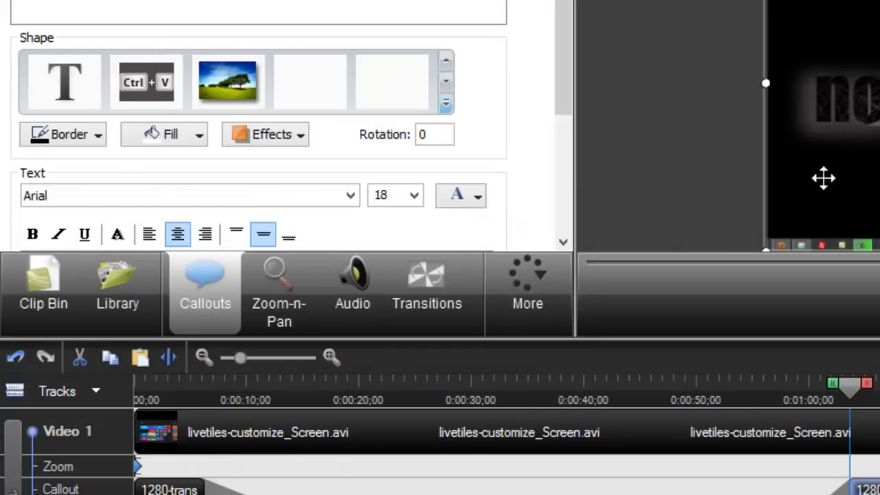
left_click_drag(567, 3, 565, 133)
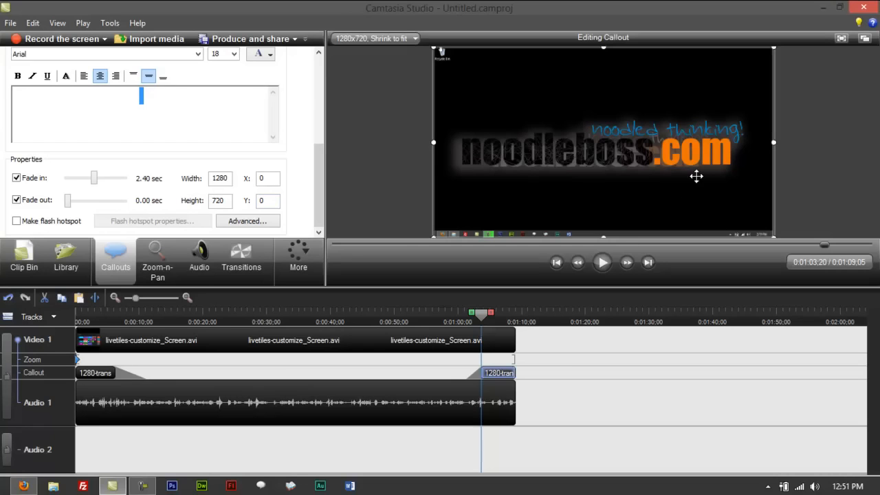
left_click_drag(580, 171, 595, 204)
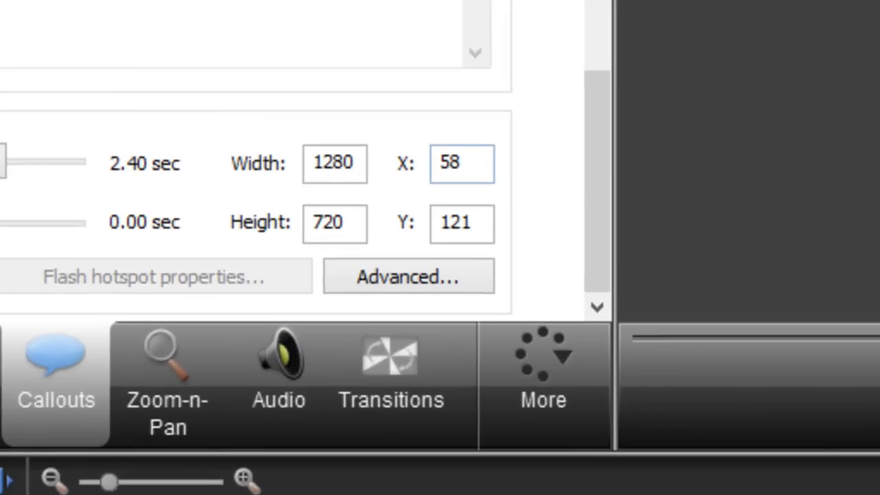
double_click(473, 165)
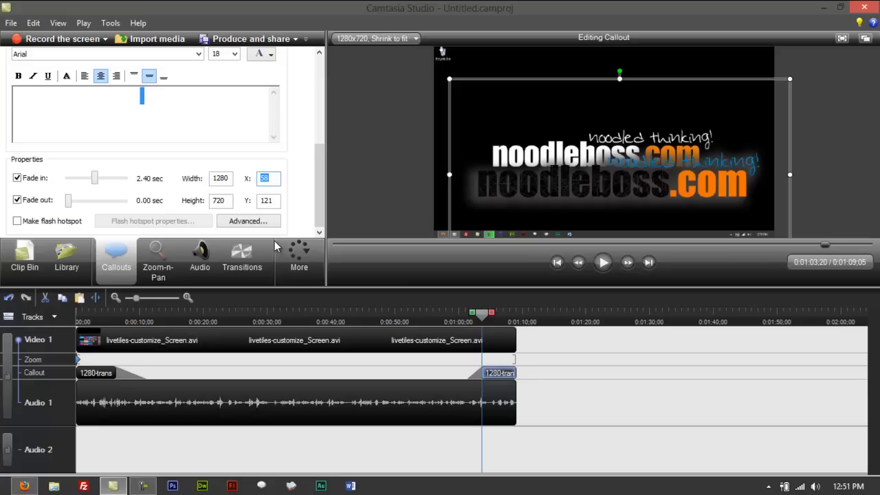
type("0")
left_click(261, 200)
type("0")
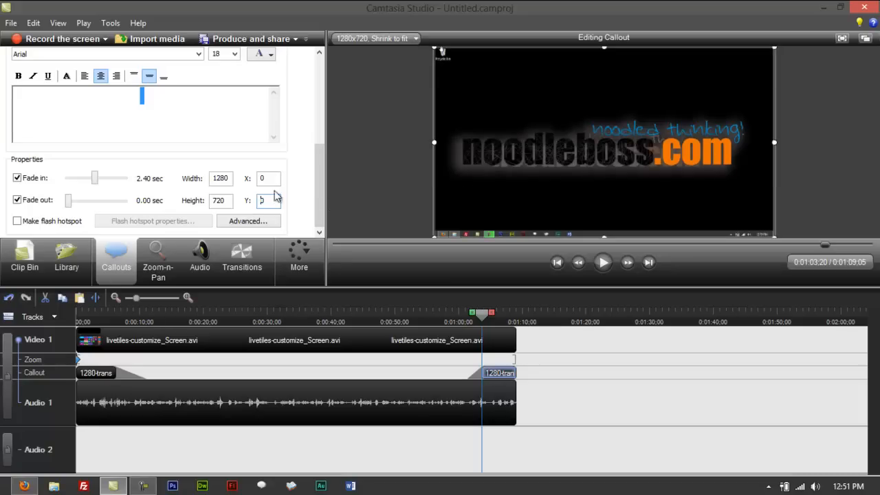
Step: Open the audio editing settings for the livetiles-customize_Screen.avi clip on Audio 1 and enlarge the settings area
left_click_drag(482, 313, 187, 315)
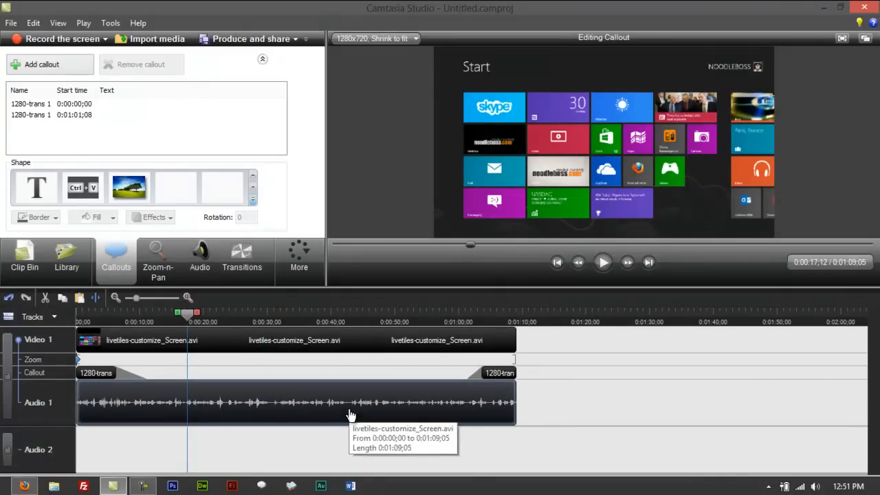
left_click(194, 412)
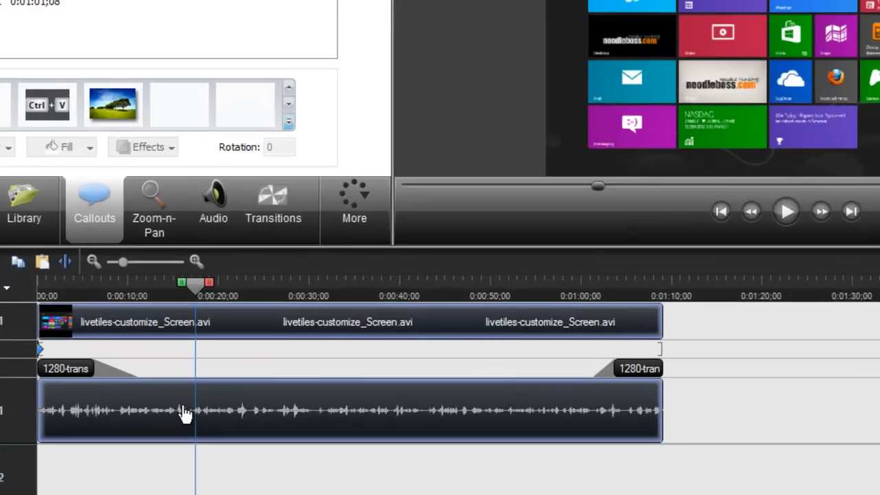
right_click(185, 412)
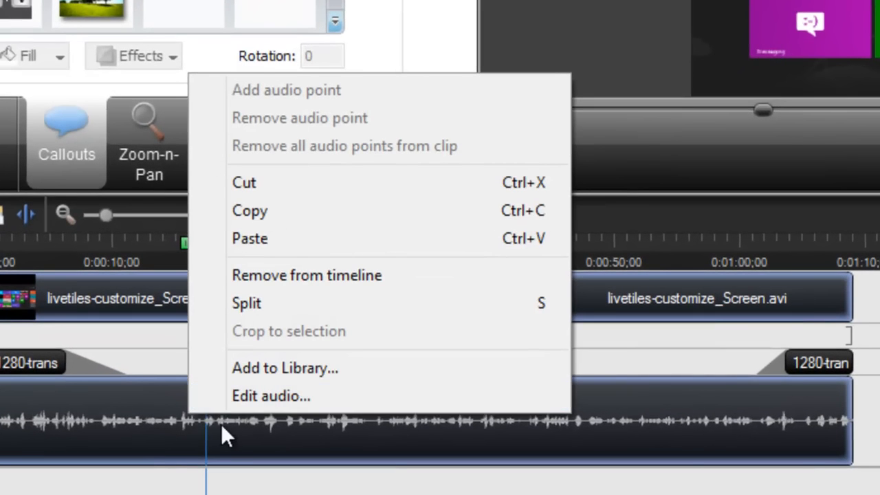
left_click(5, 399)
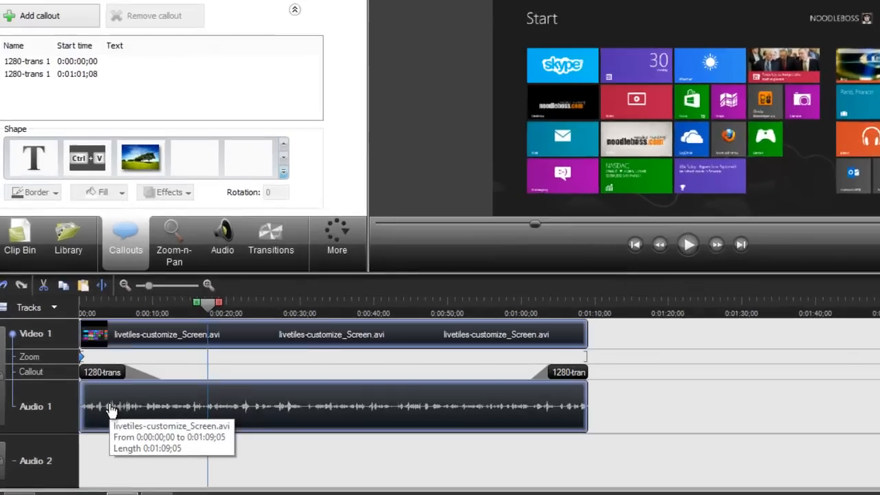
right_click(112, 409)
left_click(146, 397)
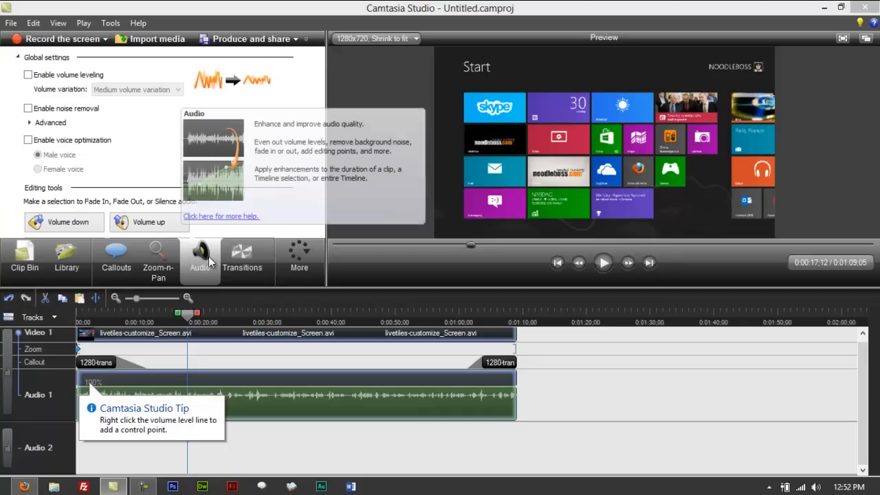
left_click_drag(393, 285, 384, 330)
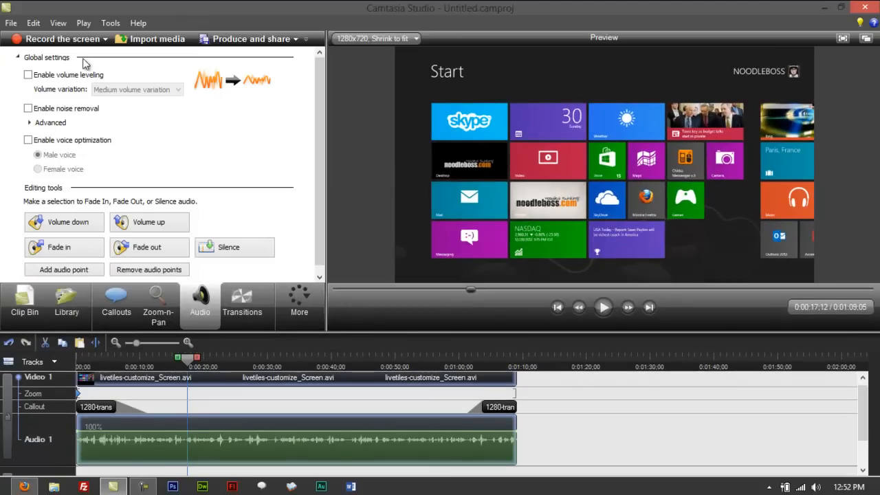
Step: Enable noise removal for the audio, play part of the clip and set the noise removal sensitivity to 51
left_click(43, 123)
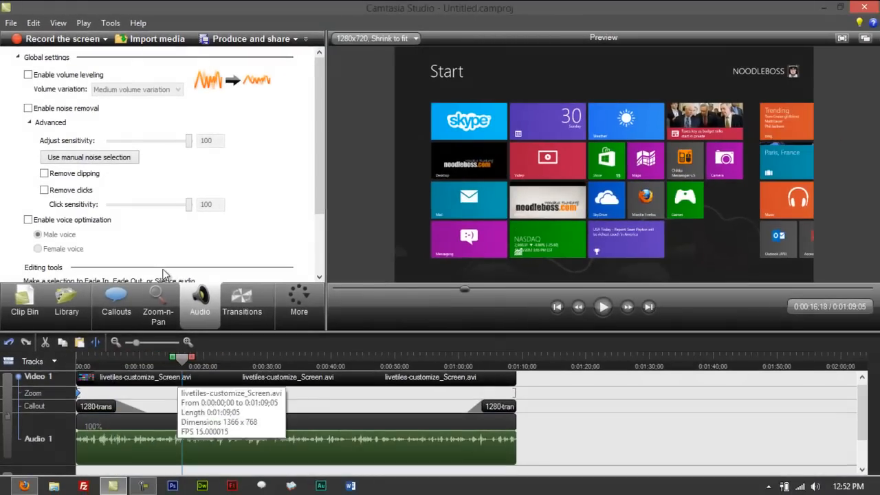
left_click(31, 111)
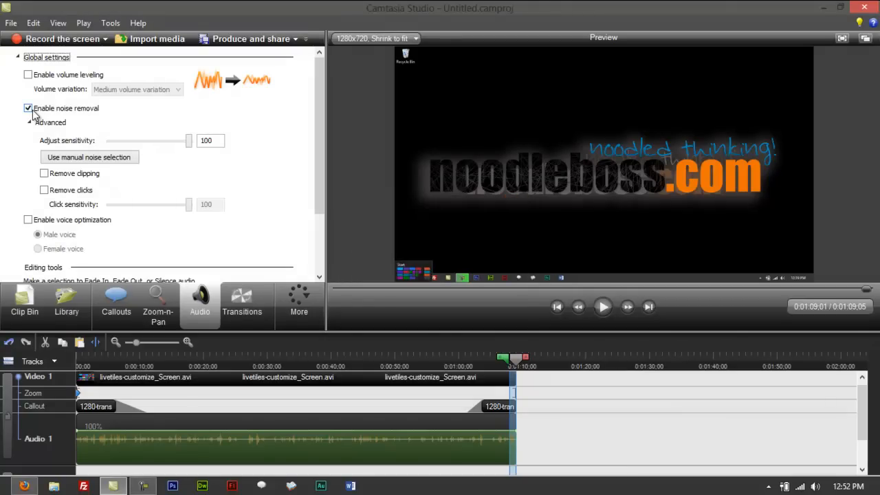
left_click(372, 361)
left_click_drag(372, 361, 280, 370)
key("space")
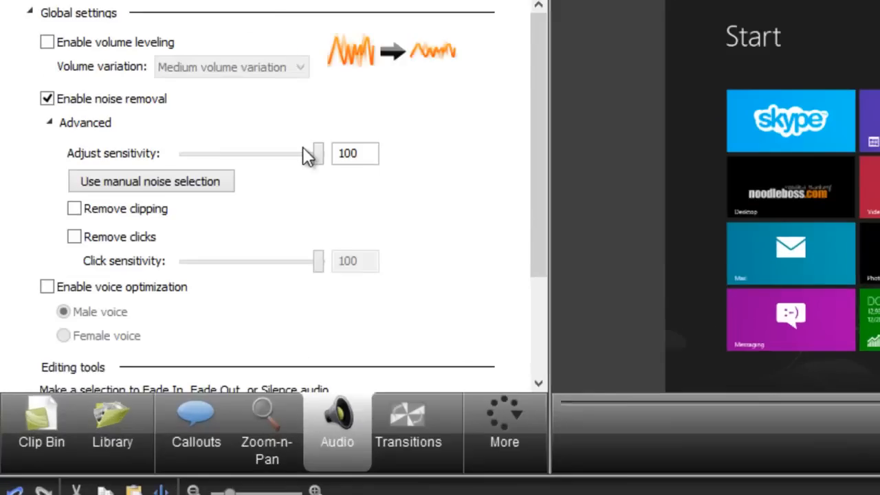
left_click_drag(188, 140, 150, 141)
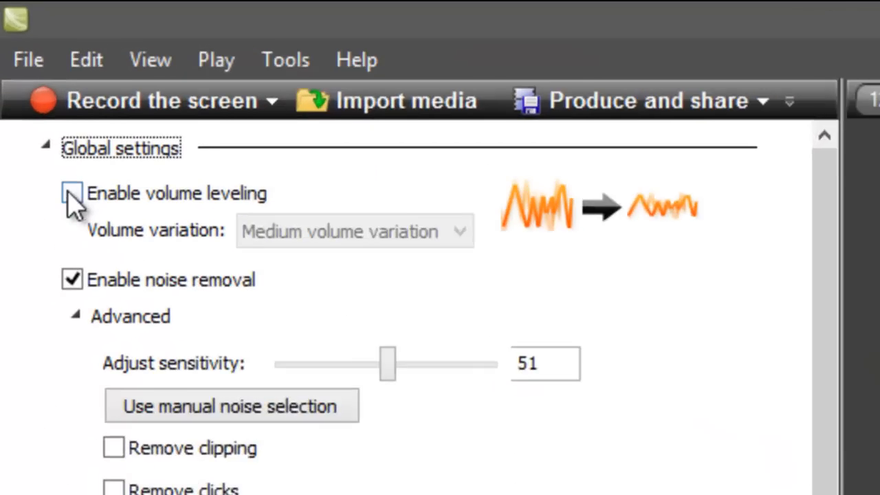
Step: Switch volume leveling on and off again, and lower the whole Audio 1 clip's volume to about 50.63%
left_click(28, 75)
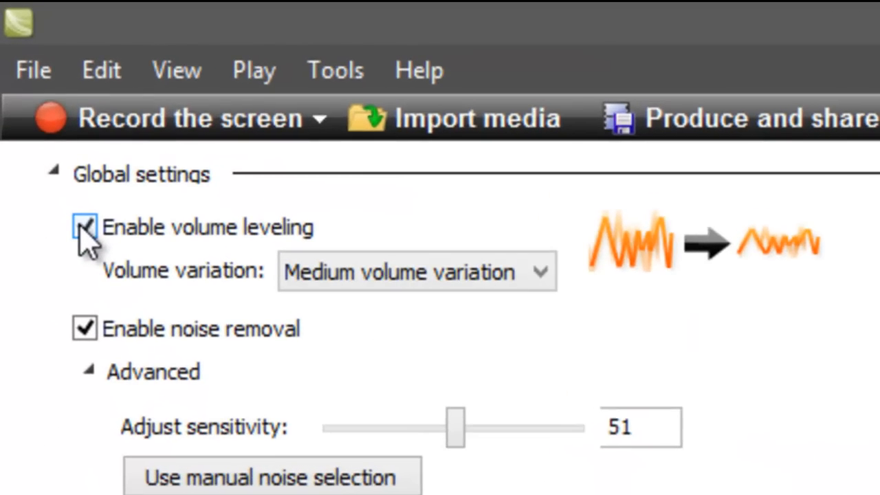
left_click(86, 227)
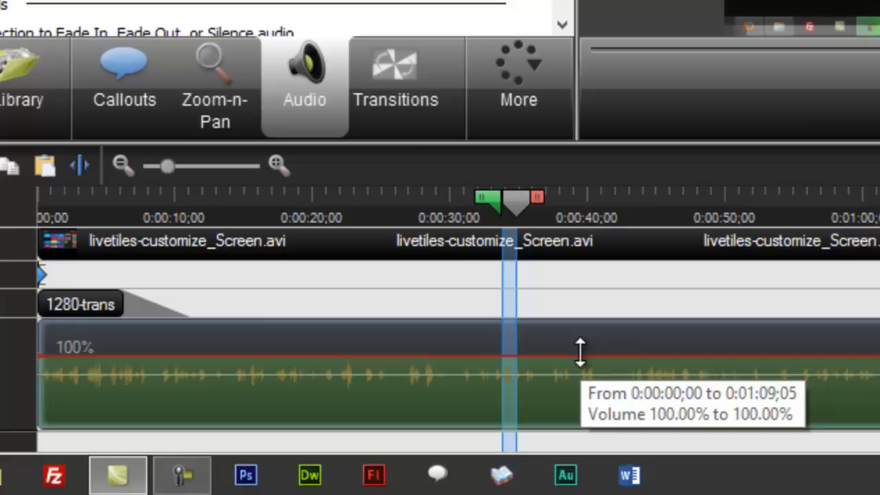
left_click_drag(580, 351, 583, 391)
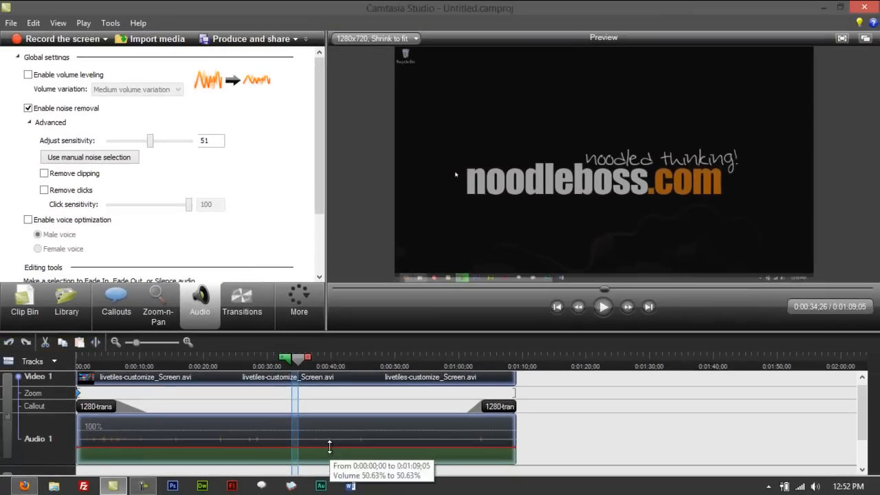
left_click_drag(329, 447, 329, 447)
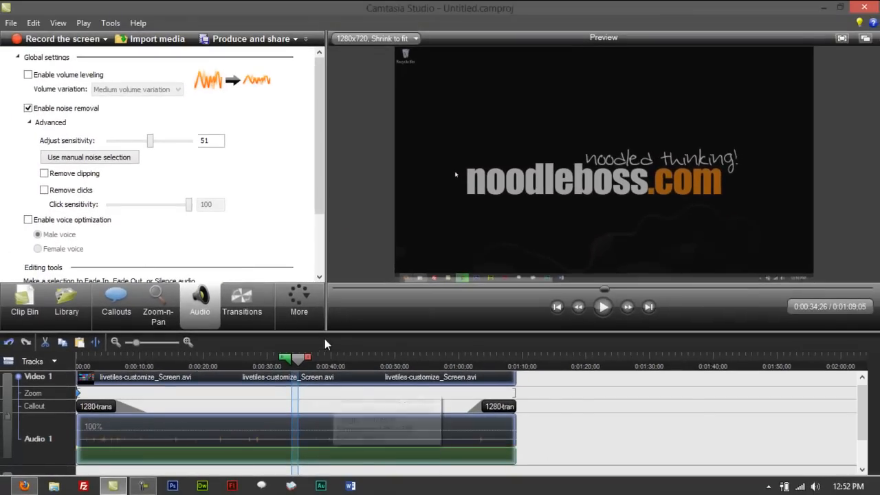
Step: Deselect the audio clip, clear the timeline range selection and place the playhead at about 0:00:20;22
left_click(695, 409)
left_click_drag(299, 361, 282, 359)
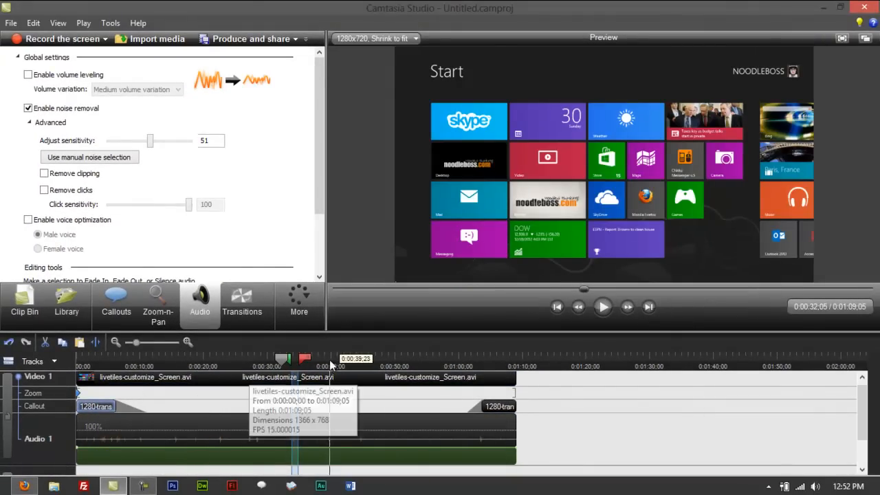
left_click(209, 360)
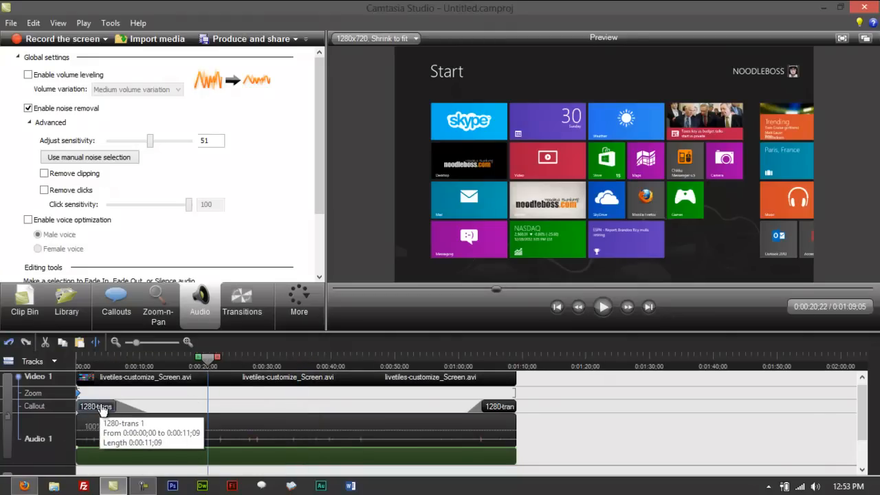
Step: Place the playhead at about 0:00:03;04 and create a new callout line on the timeline
left_click(96, 359)
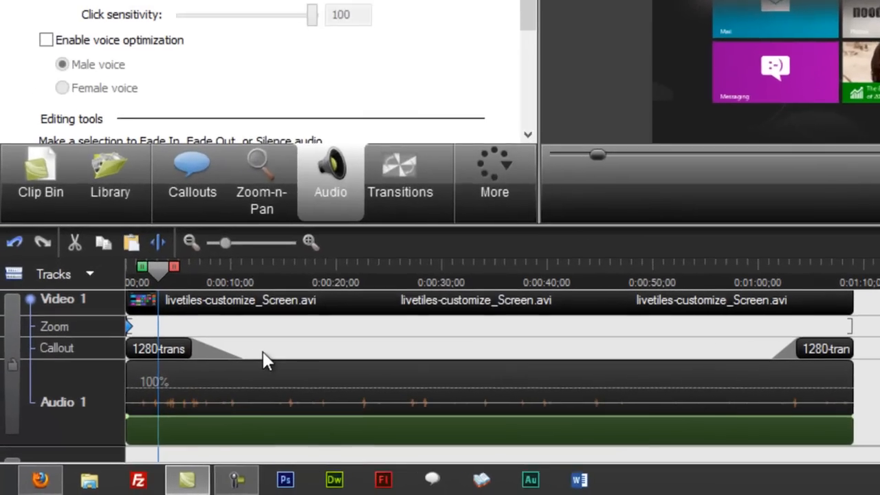
right_click(266, 360)
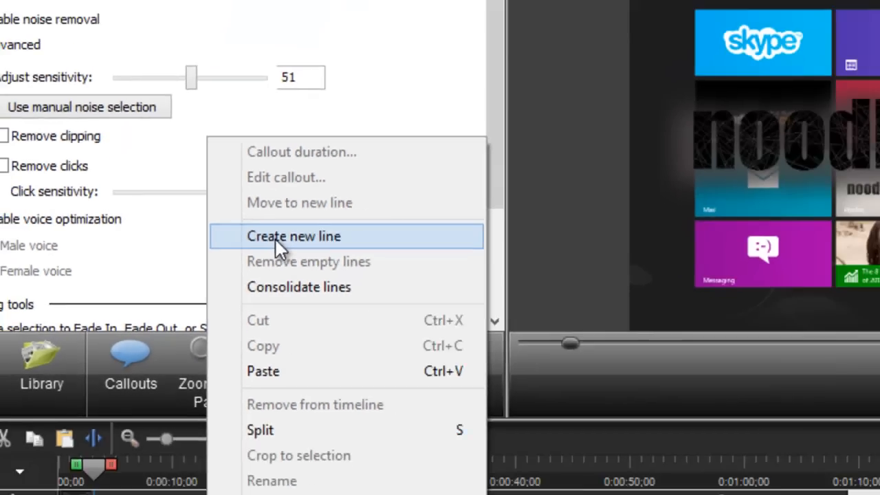
left_click(275, 237)
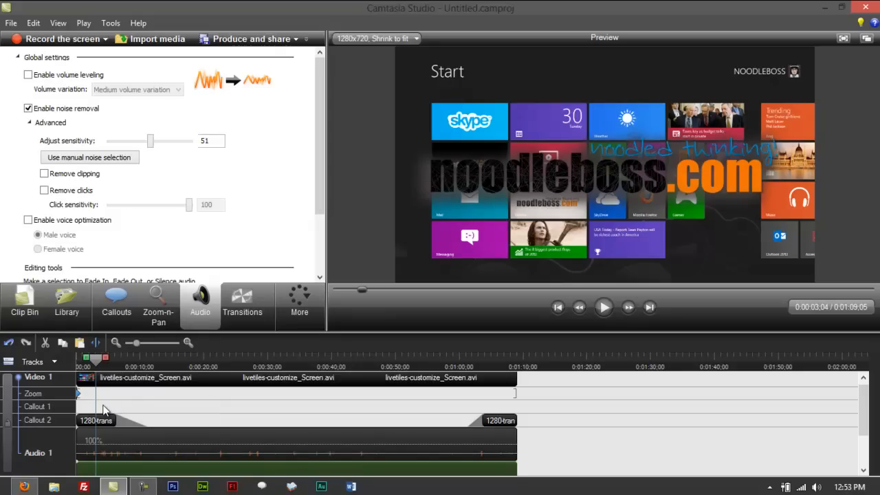
Step: Add a thought bubble callout with text at the playhead on the new Callout 1 line
scroll(317, 143, "down", 3)
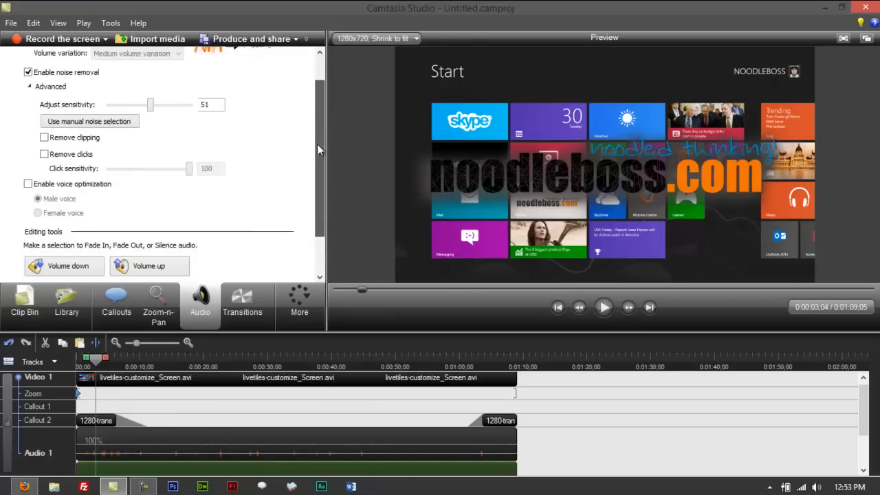
left_click(116, 302)
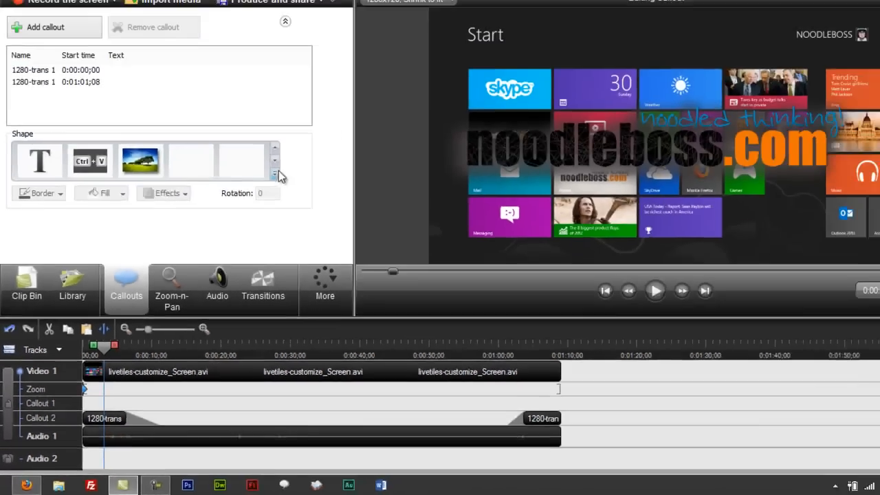
left_click(275, 172)
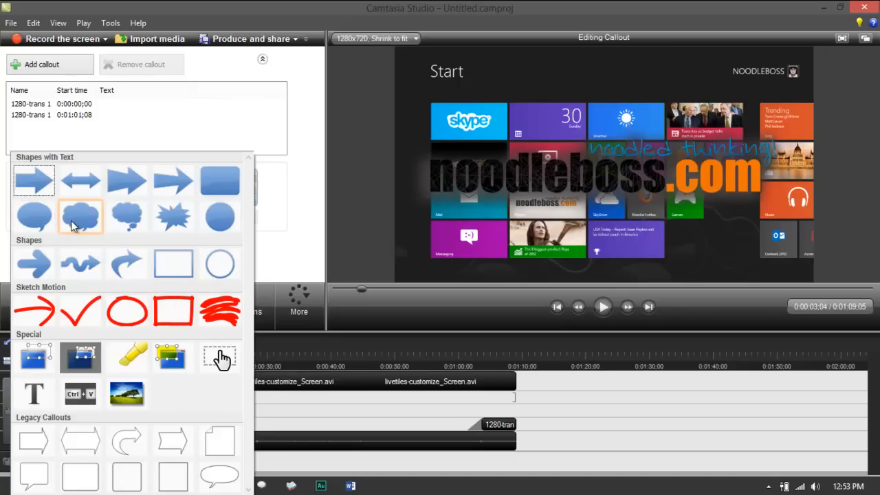
left_click(126, 215)
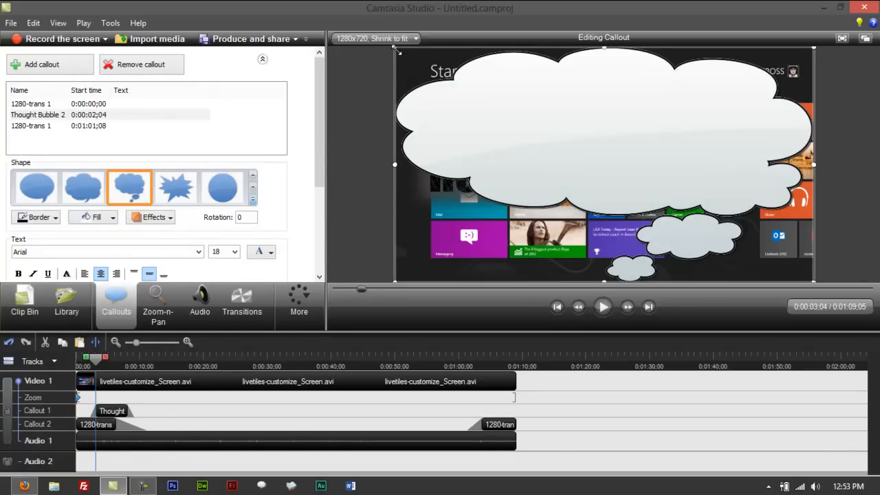
Step: Shrink the thought bubble to about 475 x 374 and position it over the upper-right part of the video, at about X 767, Y 78
left_click_drag(394, 47, 589, 128)
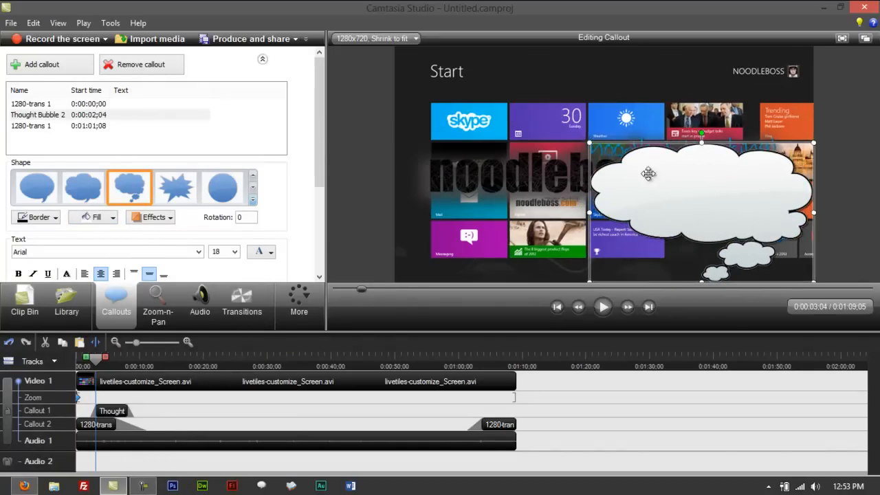
left_click_drag(652, 171, 640, 115)
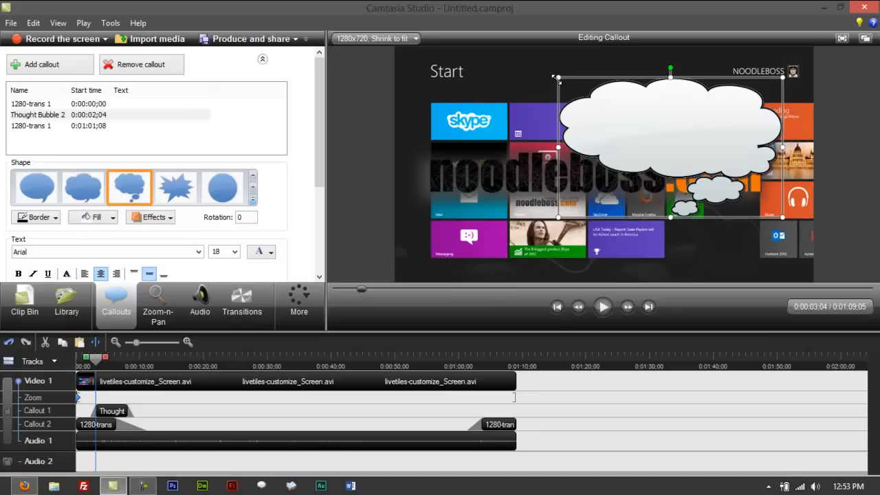
left_click_drag(557, 79, 680, 88)
left_click_drag(720, 132, 720, 96)
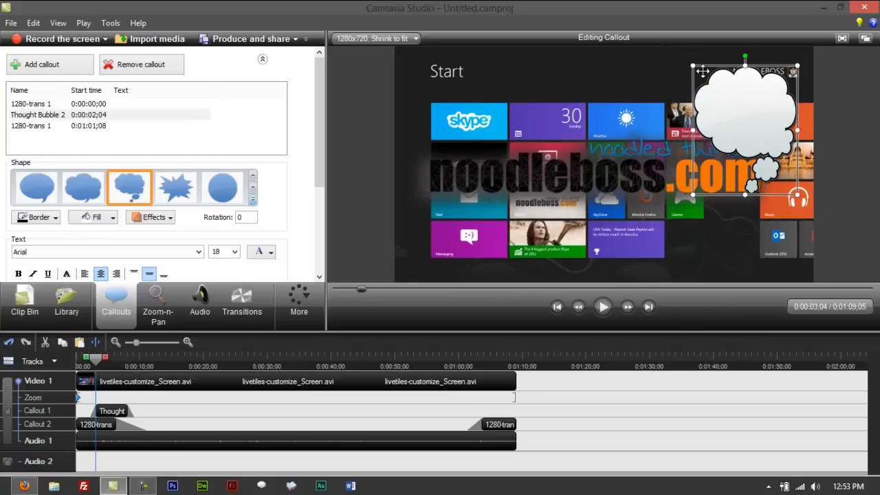
left_click_drag(691, 63, 642, 71)
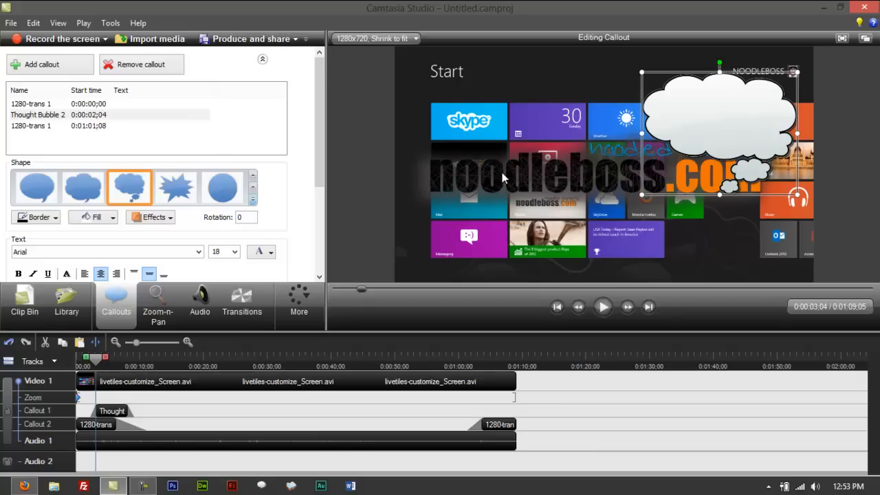
left_click_drag(709, 117, 727, 122)
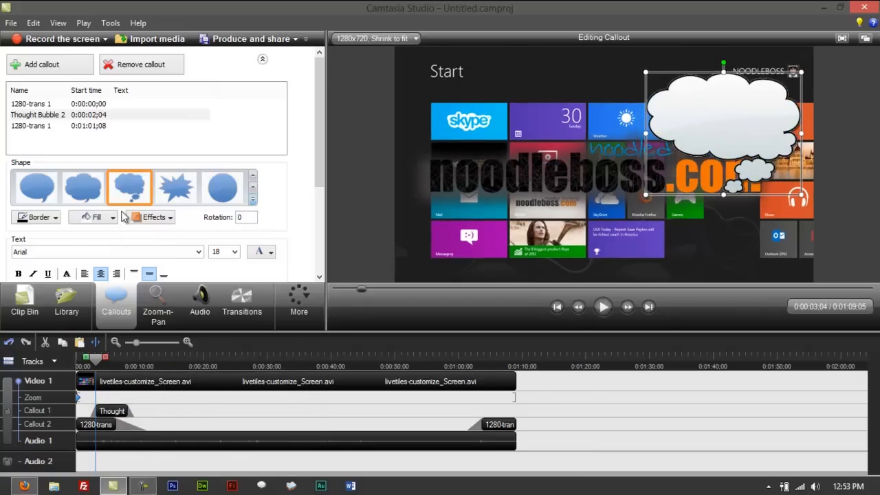
Step: Enter NOODLEBOSS.com as the thought bubble's text and set its font size to 36
left_click_drag(320, 134, 304, 189)
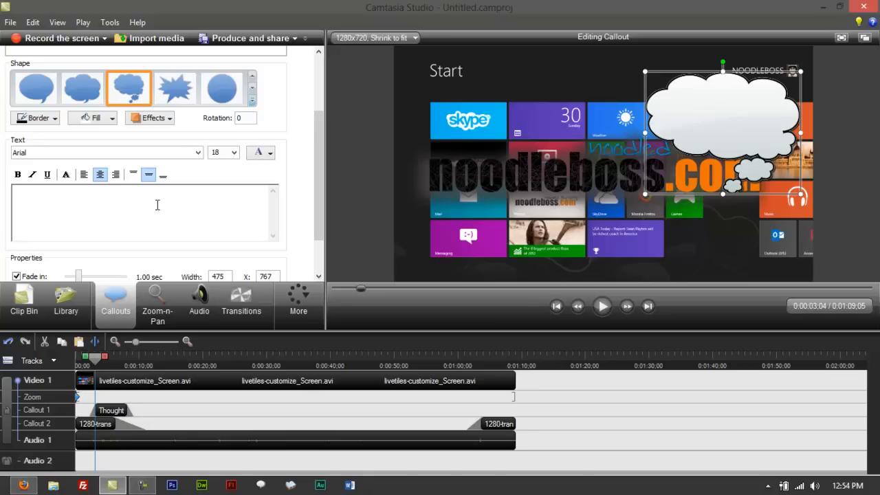
type("OODLEBOSS.co")
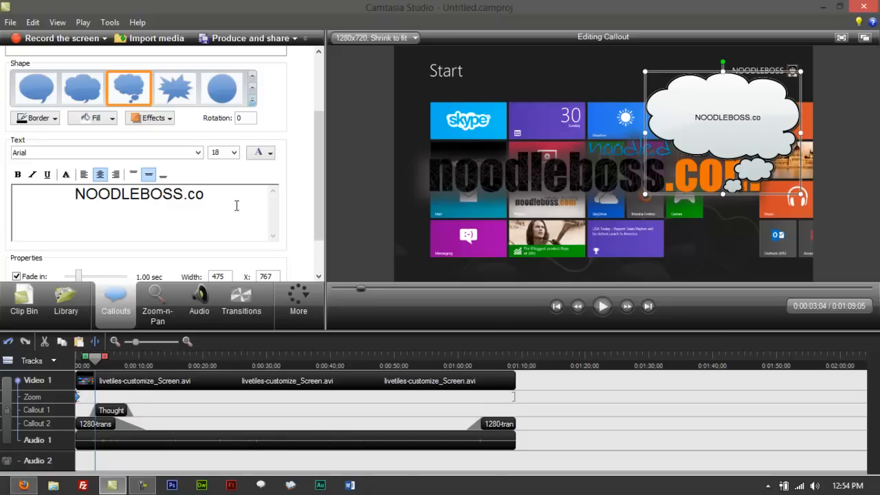
type("m")
left_click_drag(233, 191, 57, 205)
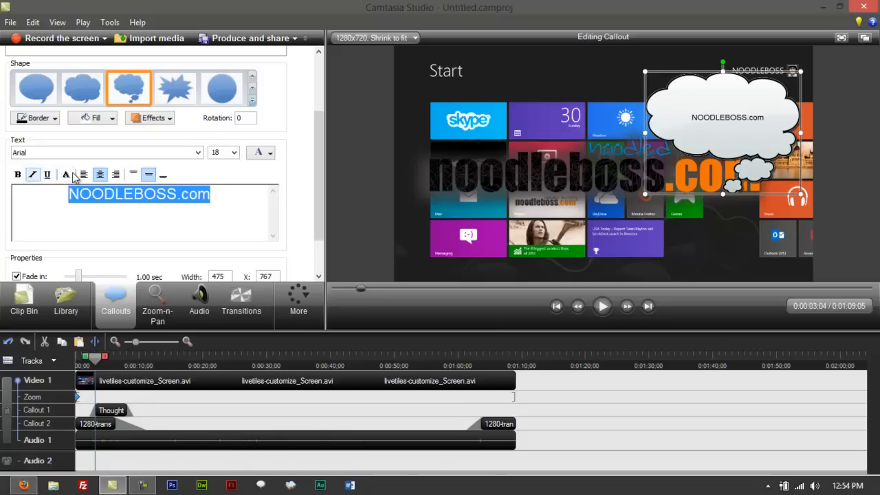
left_click(234, 152)
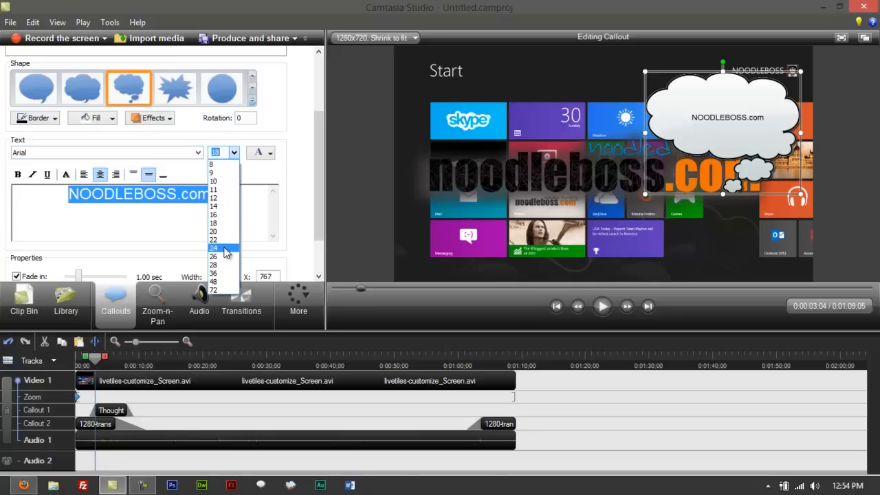
left_click(222, 273)
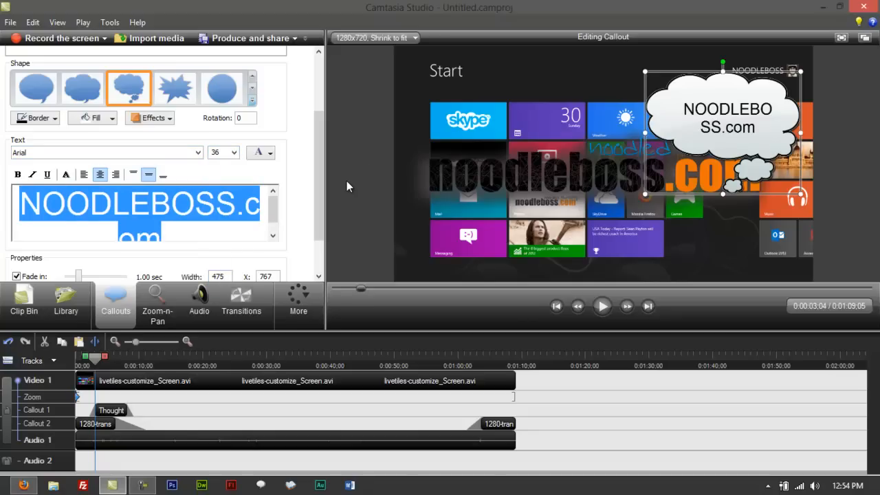
left_click_drag(319, 165, 319, 202)
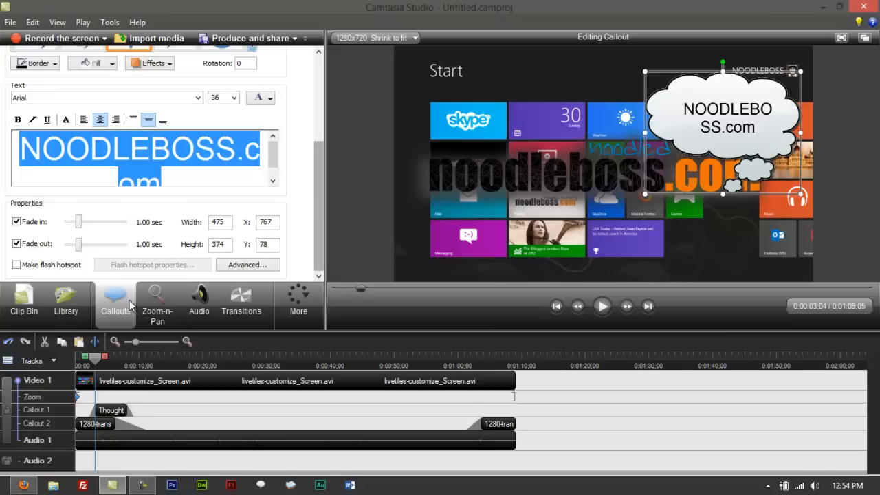
Step: Split the livetiles-customize_Screen.avi clip at about 0:00:18;12
left_click_drag(93, 371, 170, 373)
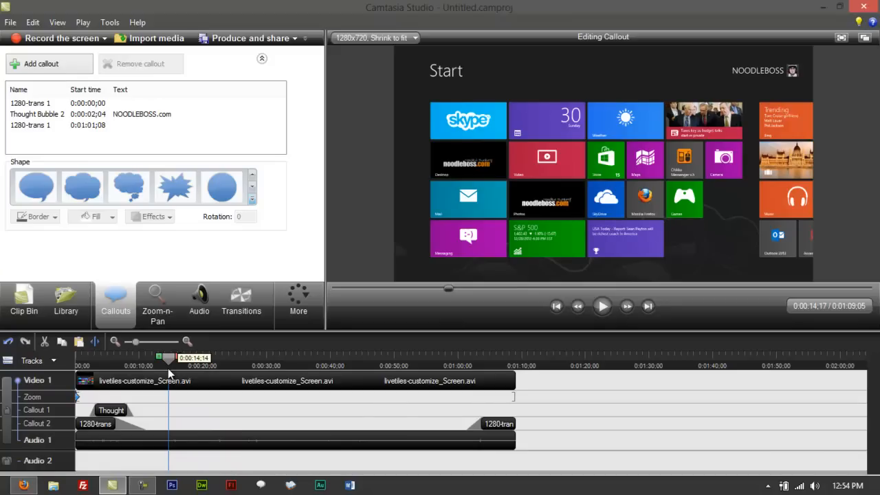
left_click_drag(168, 368, 163, 367)
left_click_drag(169, 359, 192, 365)
left_click(94, 341)
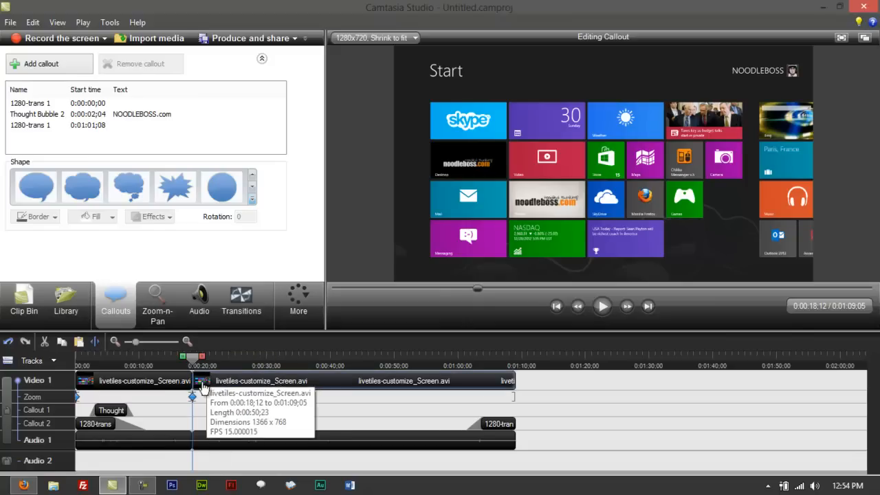
Step: Split the clip again at about 0:00:24;23 and delete the segment between the two splits
mouse_move(192, 358)
left_mouse_down()
mouse_move(151, 360)
mouse_move(191, 364)
left_mouse_up()
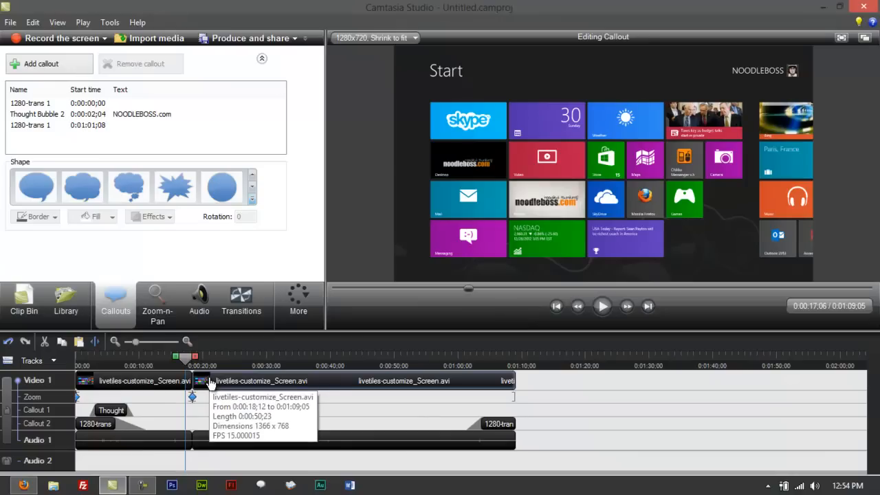
left_click_drag(187, 358, 236, 362)
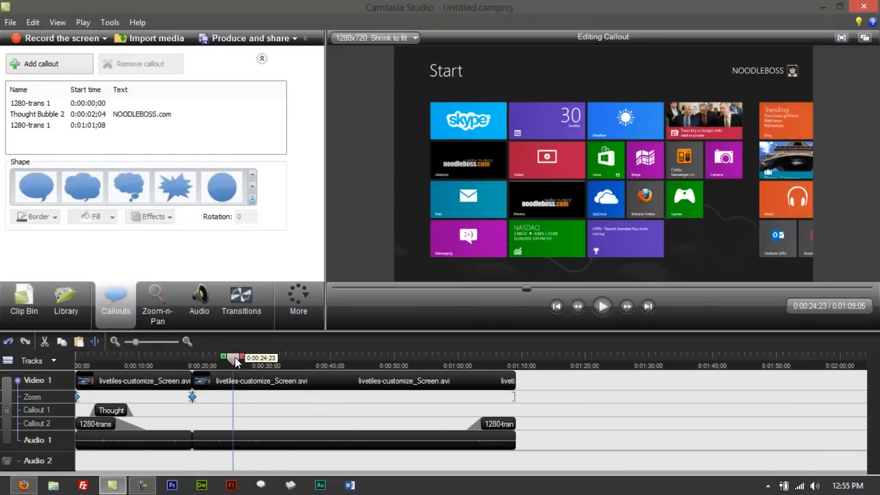
key("s")
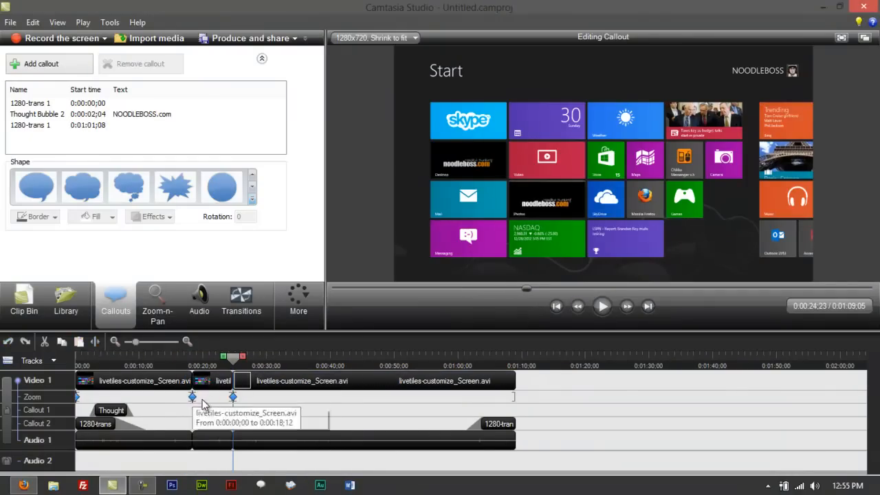
left_click(214, 384)
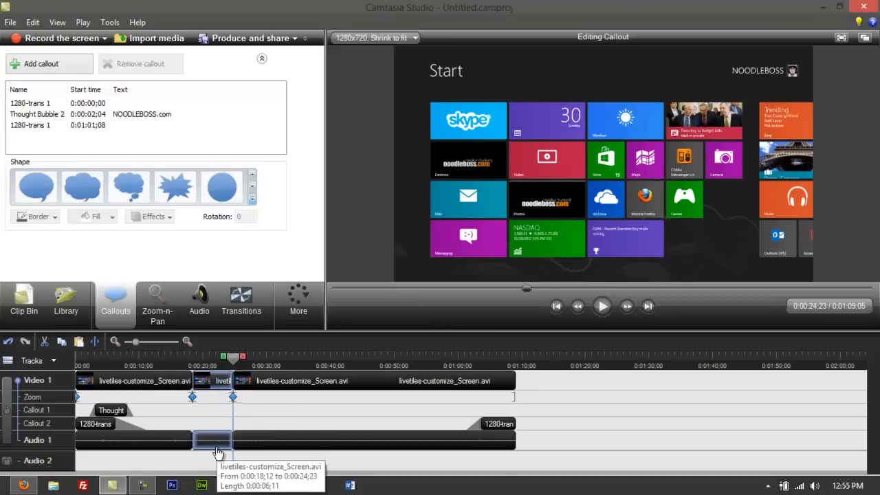
key("Delete")
Step: Scrub across the cut, return the playhead to 0:00:18;12, open the transitions view and select the second clip
left_click_drag(234, 360, 184, 366)
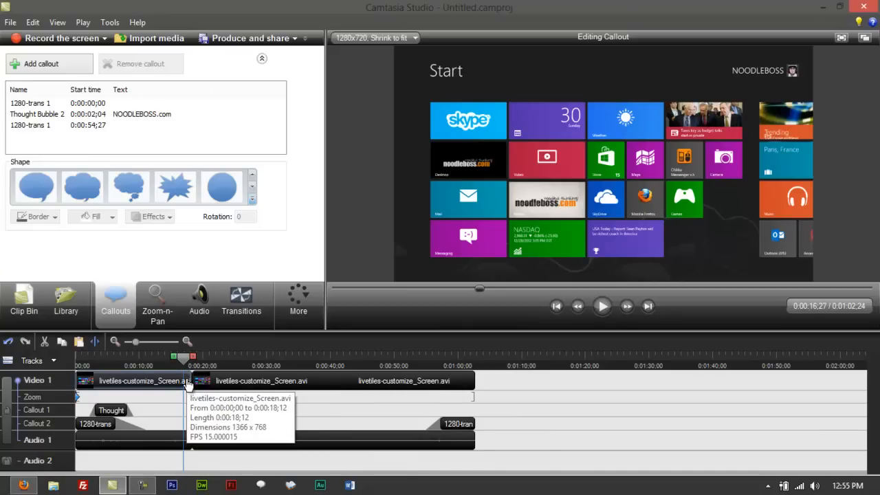
left_click_drag(184, 358, 198, 361)
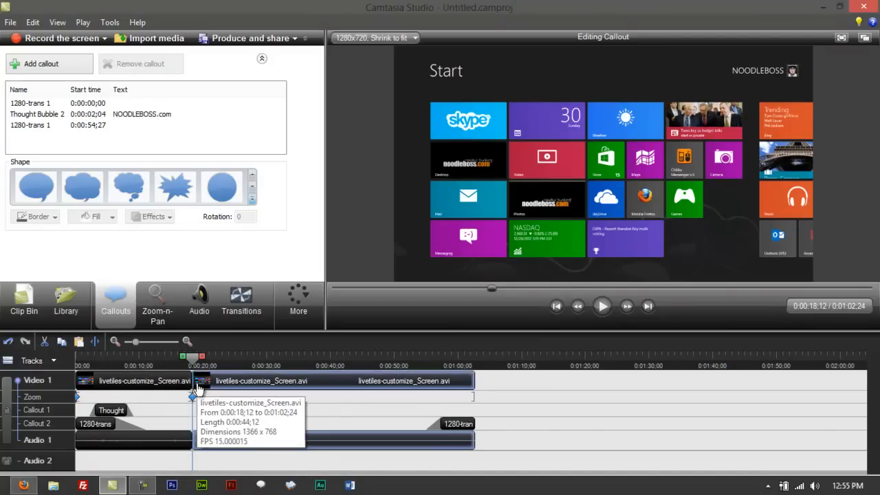
left_click(204, 360)
left_click(238, 360)
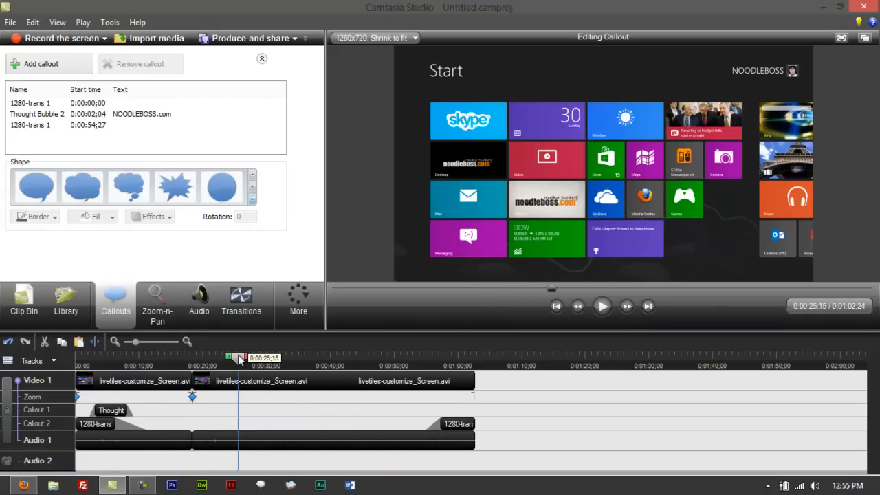
left_click(193, 359)
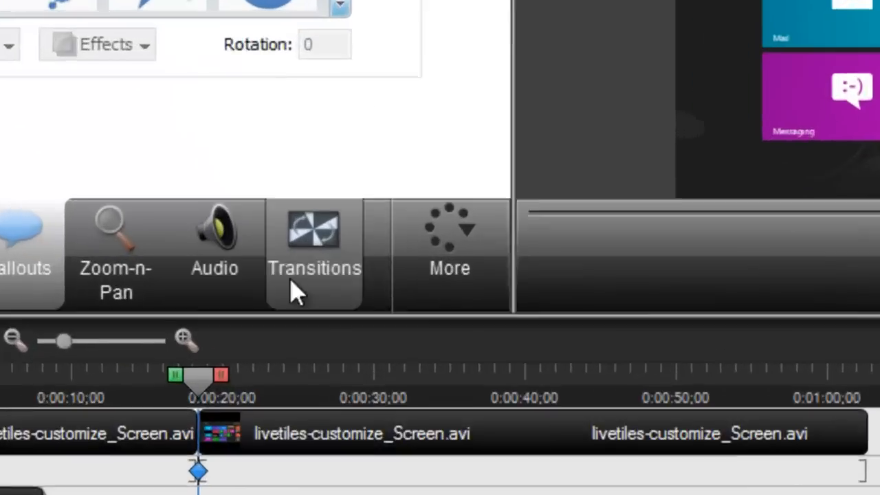
left_click(237, 309)
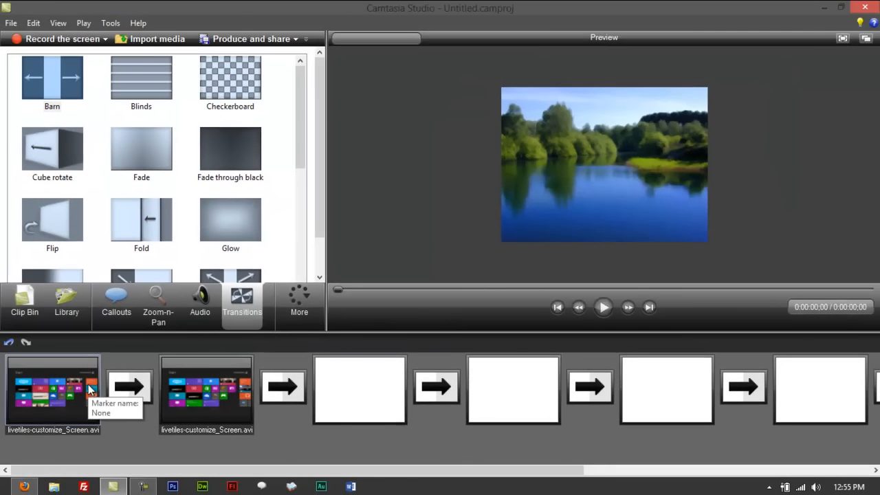
left_click(89, 390)
left_click(192, 395)
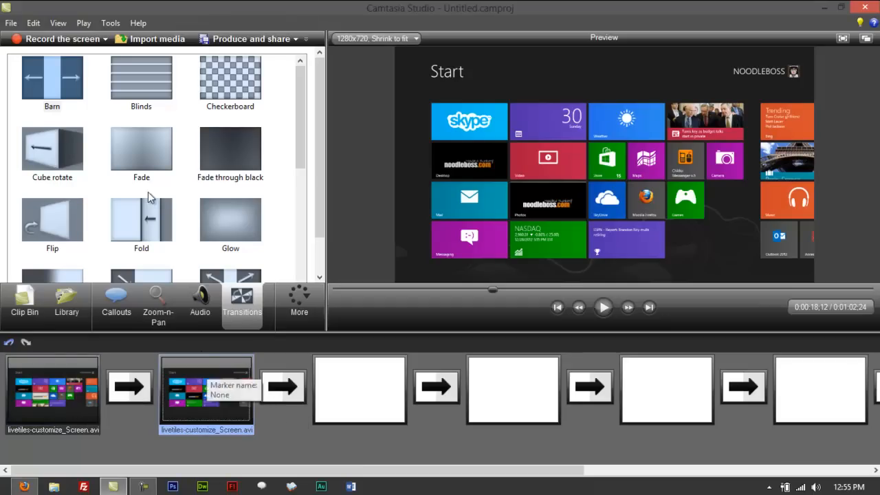
Step: Insert a Cube rotate transition between the two livetiles-customize_Screen.avi clips and return to the clip bin with the timeline
mouse_move(302, 102)
left_mouse_down()
mouse_move(292, 255)
mouse_move(291, 111)
left_mouse_up()
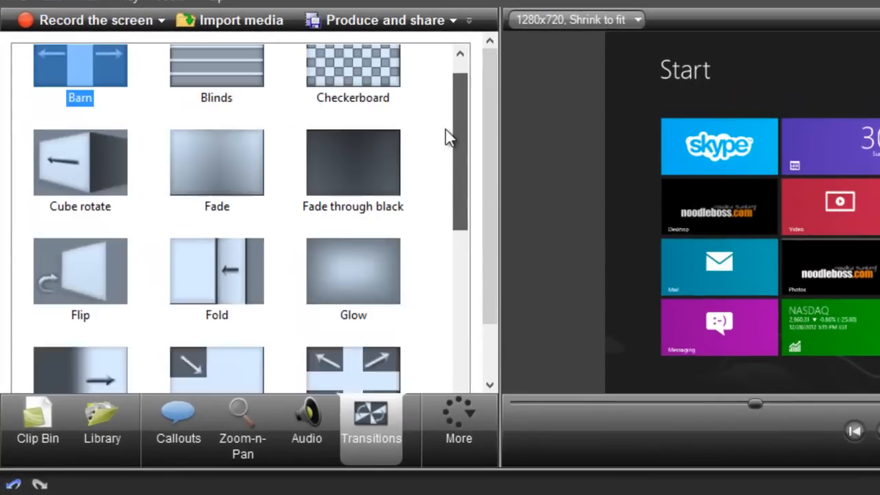
left_click_drag(445, 129, 446, 97)
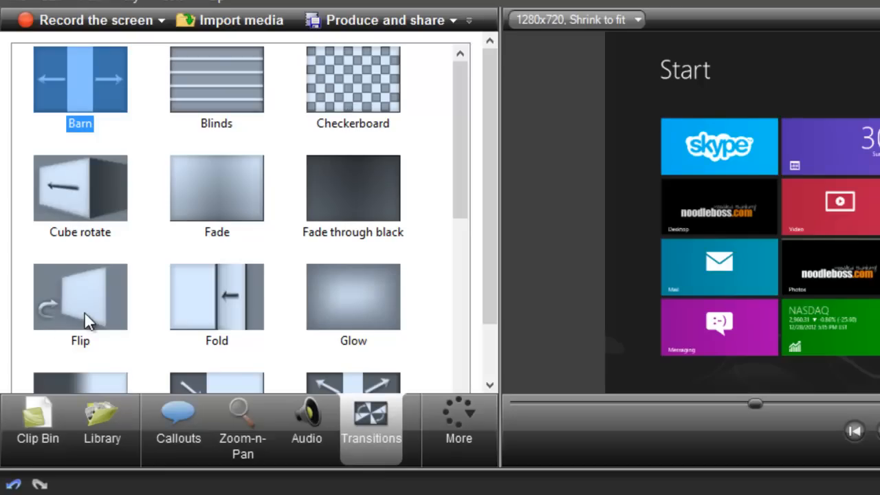
left_click(82, 206)
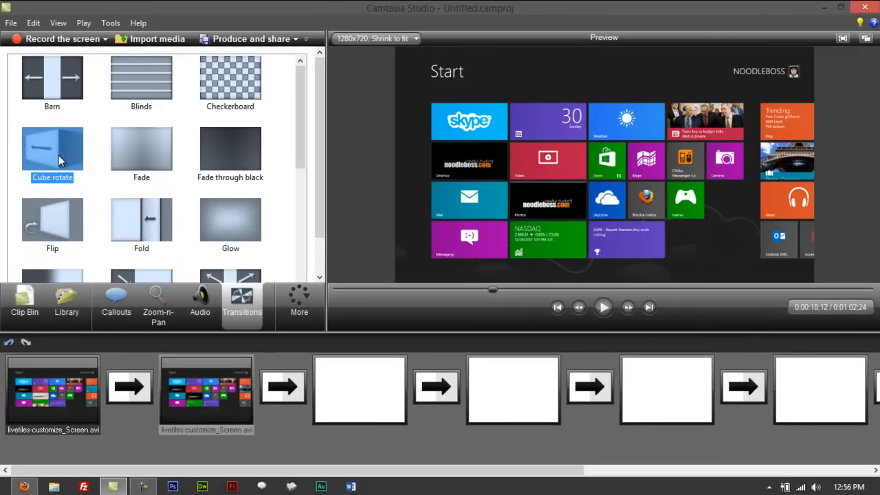
left_click_drag(59, 160, 146, 388)
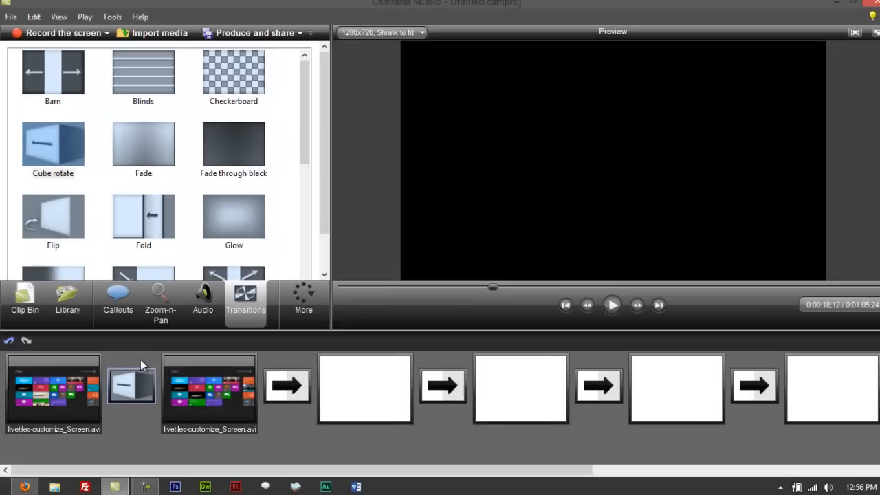
left_click(35, 311)
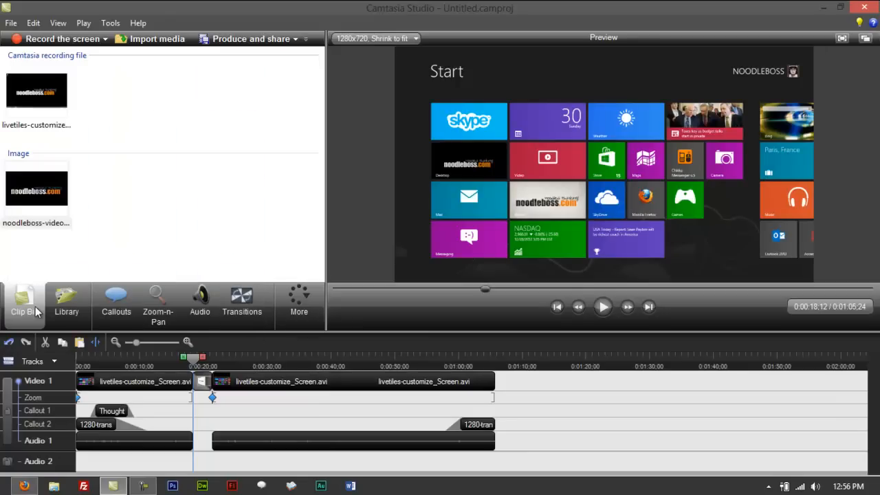
Step: Play back the Cube rotate transition from just before 0:00:18;12 and check its available options
mouse_move(194, 360)
left_mouse_down()
mouse_move(177, 360)
mouse_move(209, 360)
mouse_move(187, 361)
left_mouse_up()
key("space")
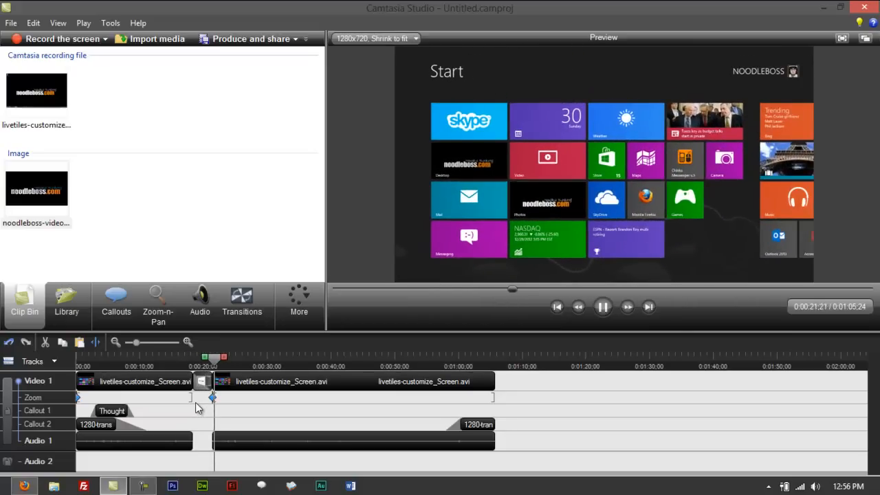
key("space")
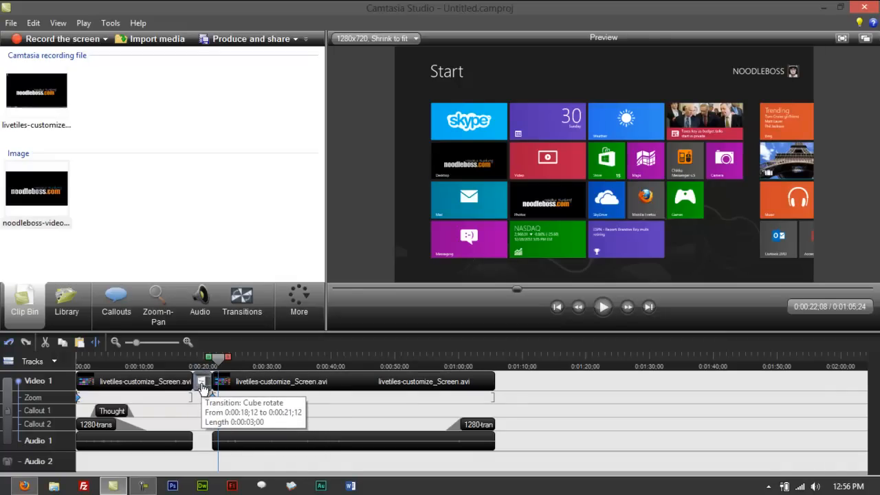
right_click(201, 387)
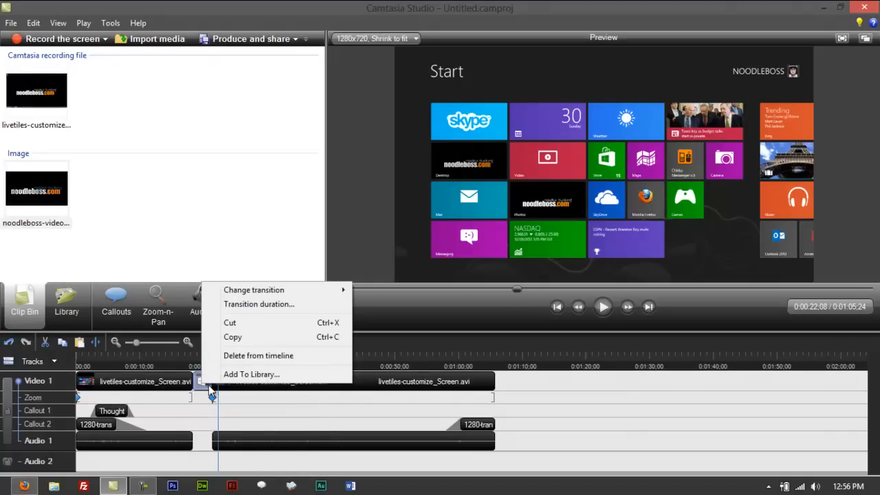
left_click(203, 406)
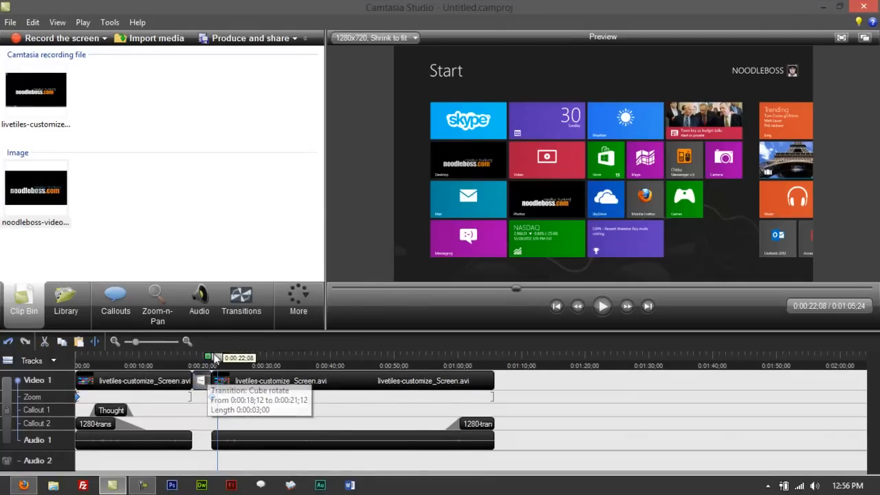
Step: Set the Cube rotate transition's duration to 1 second and play it back from about 0:00:18;03
left_click_drag(137, 341, 157, 343)
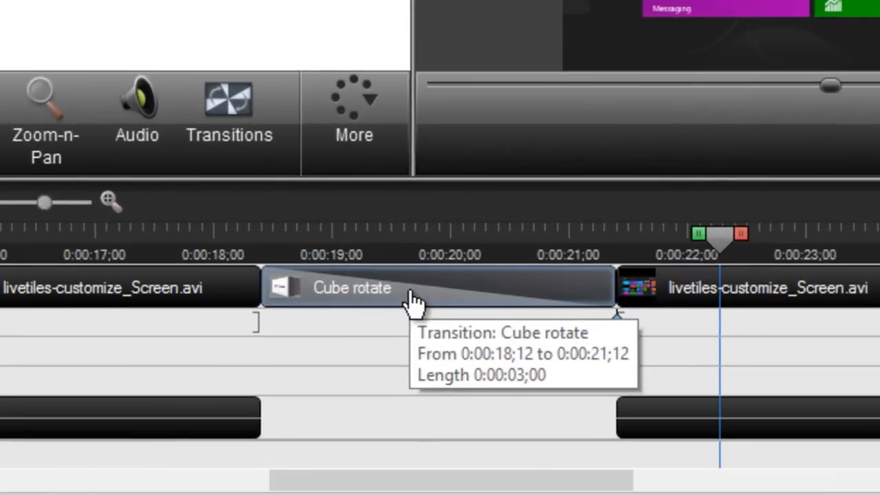
right_click(412, 294)
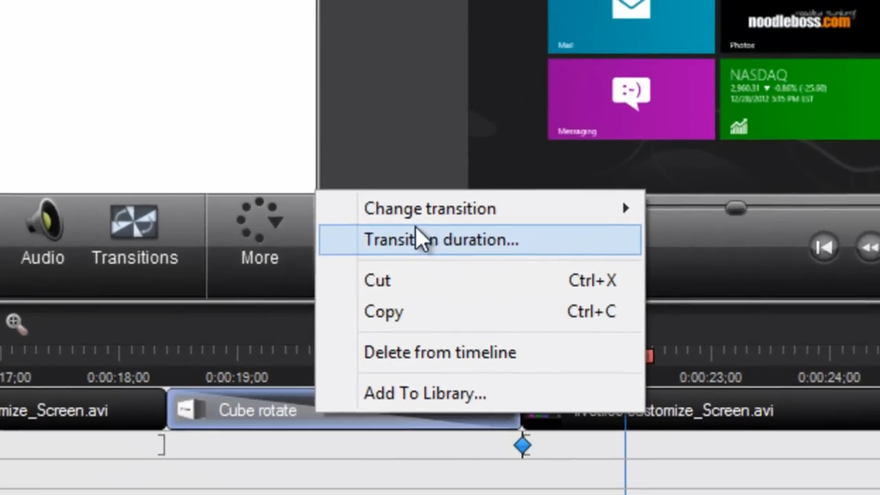
left_click(512, 117)
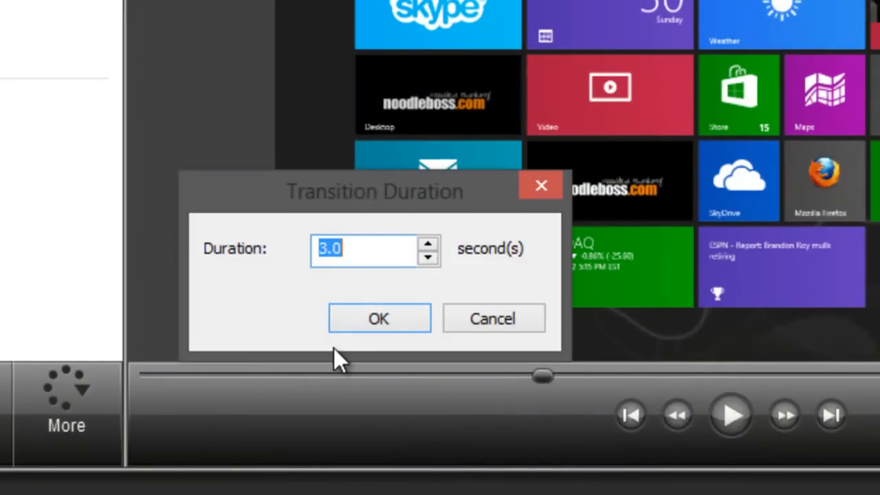
type("1")
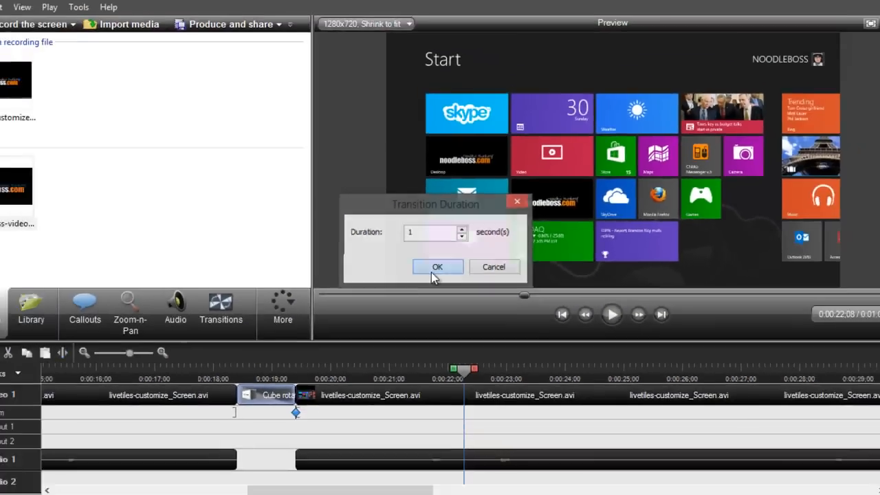
left_click(432, 268)
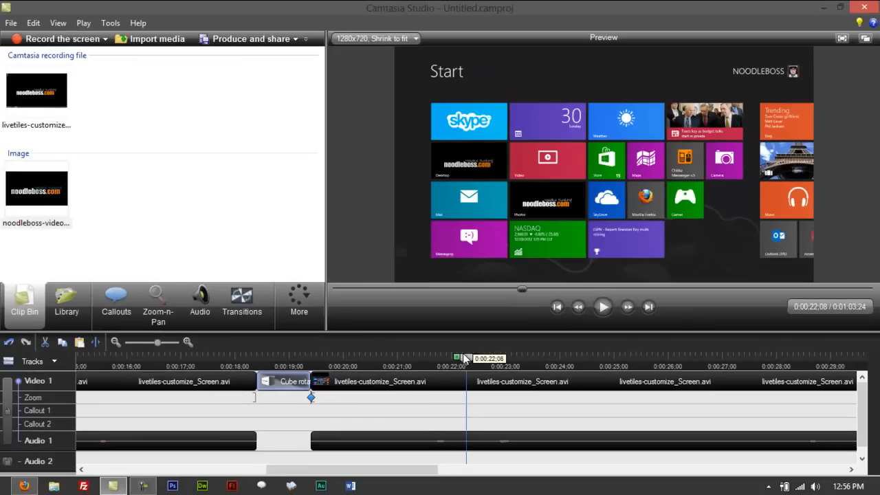
left_click_drag(465, 358, 240, 370)
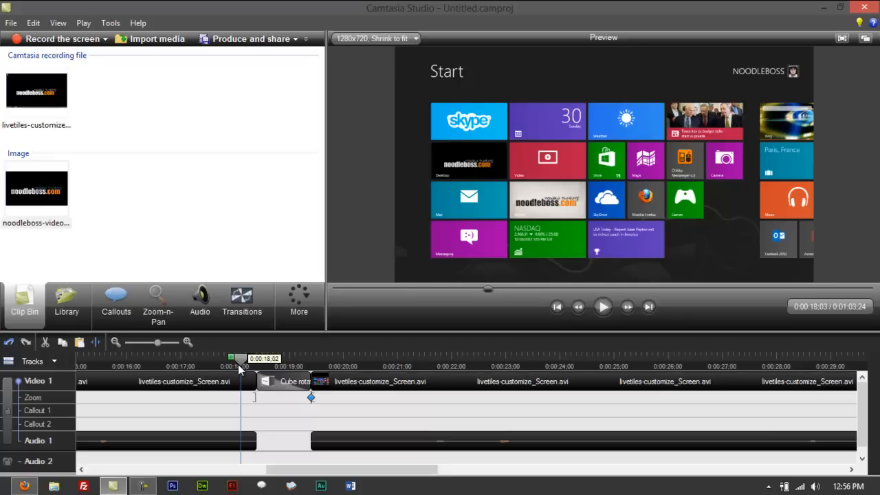
key("space")
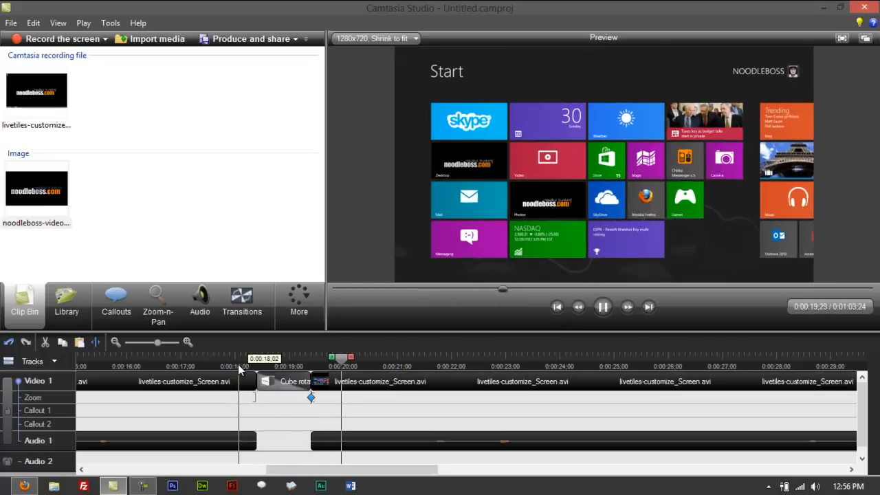
Step: Split the second clip at 0:00:22;25, insert a Flip transition at the new cut and return to the timeline
left_click(496, 360)
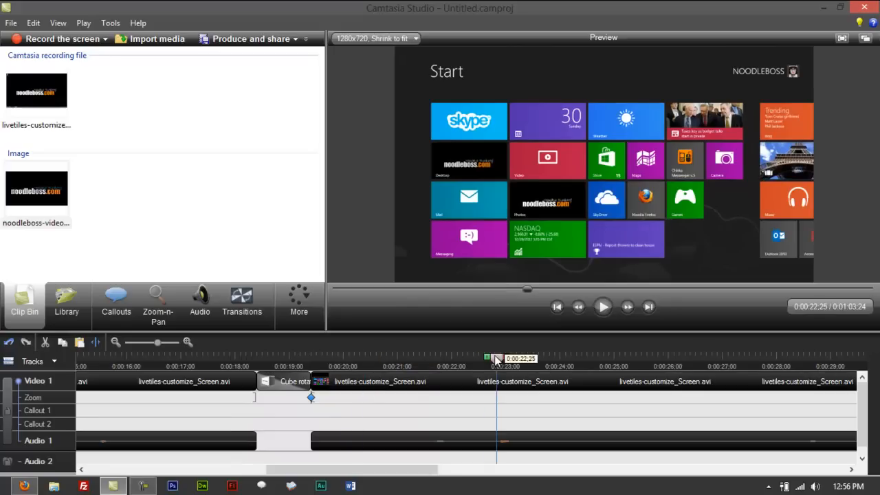
left_click(96, 342)
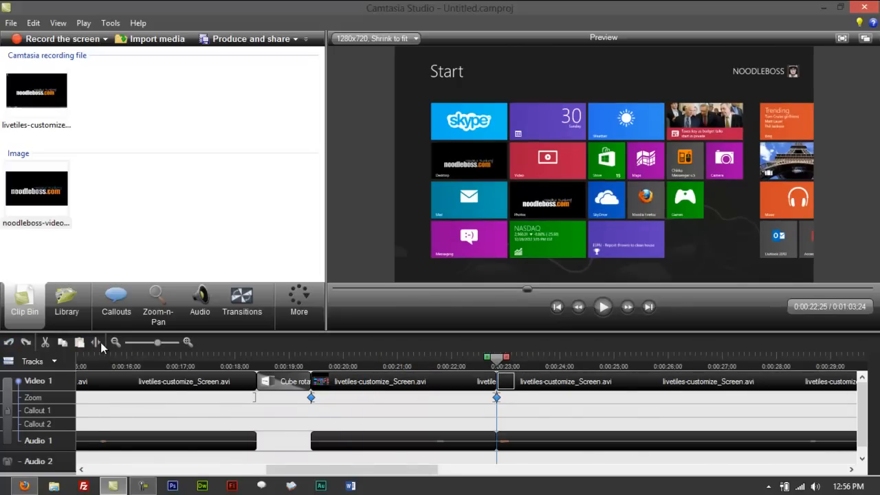
left_click(241, 307)
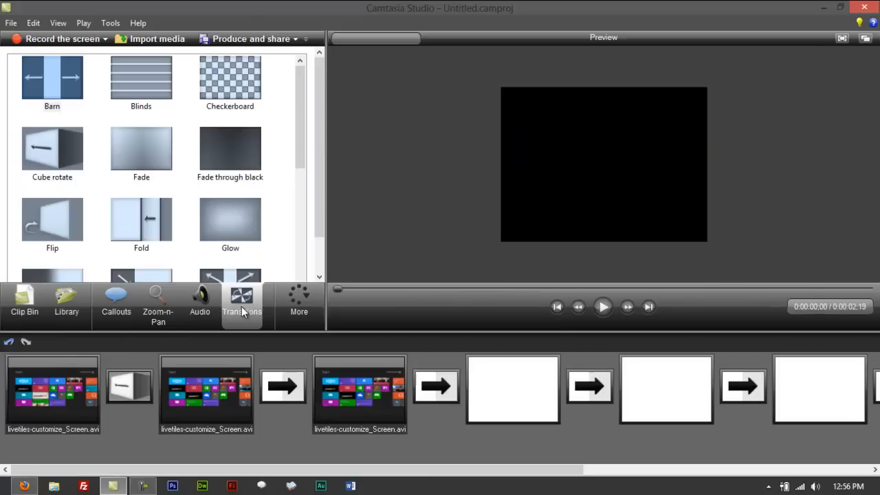
scroll(303, 132, "down", 1)
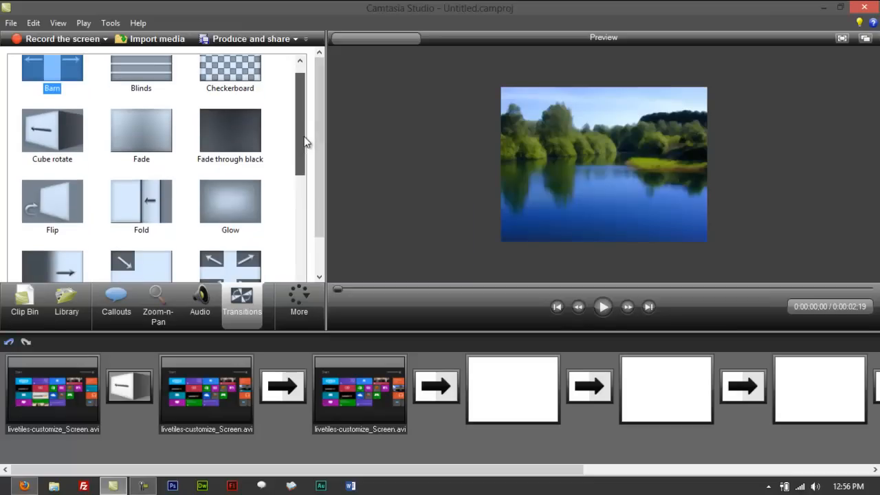
left_click(66, 196)
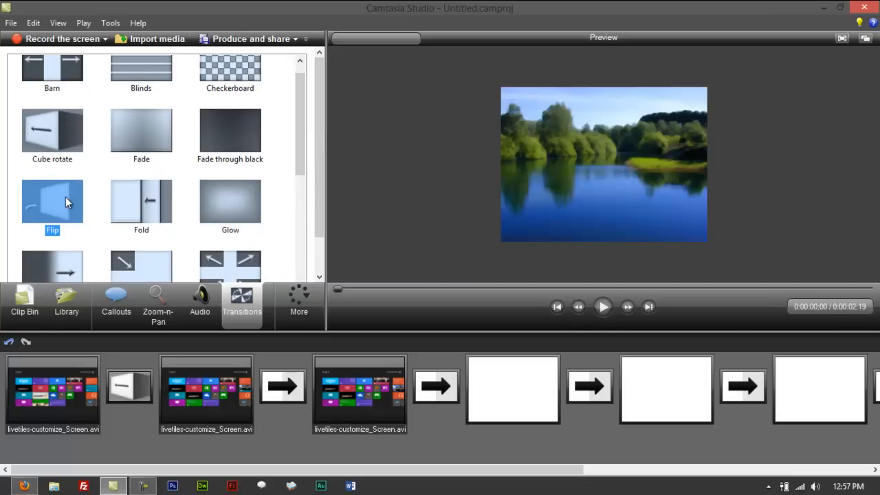
left_click_drag(62, 212, 279, 388)
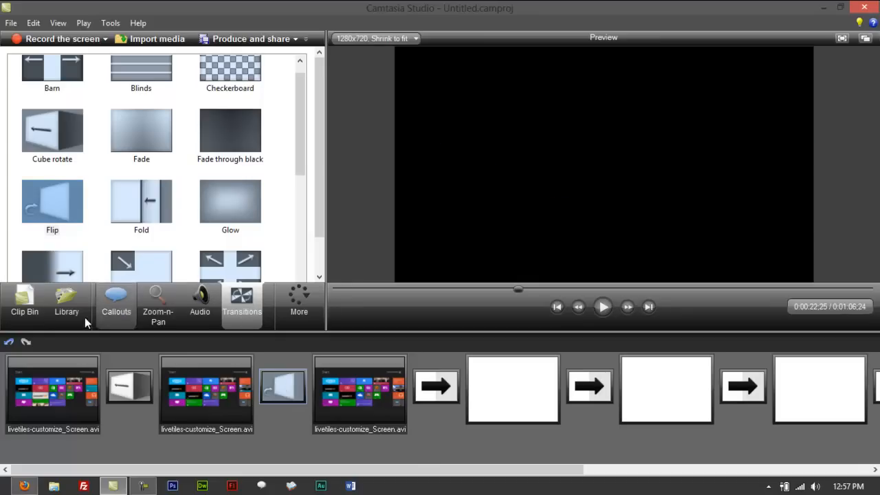
left_click(69, 313)
Step: Play back the Flip transition from just before the cut at 0:00:22;25
left_click(473, 366)
key("space")
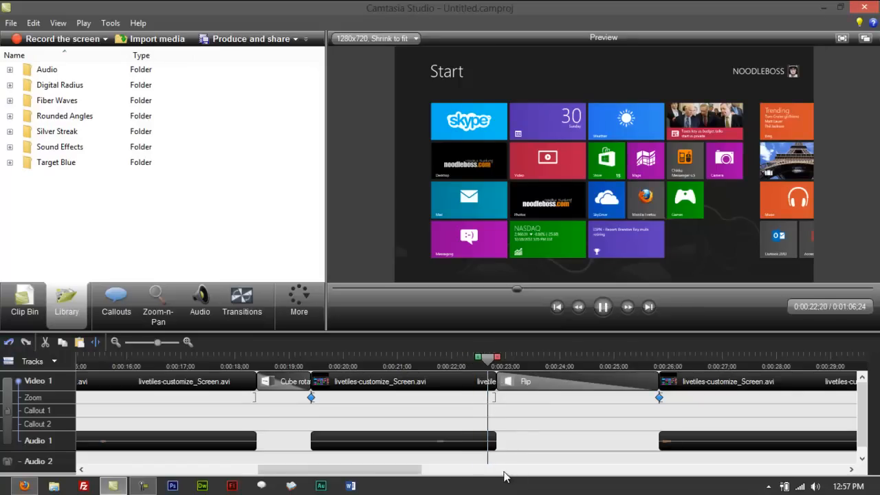
key("space")
left_click_drag(549, 361, 485, 380)
key("space")
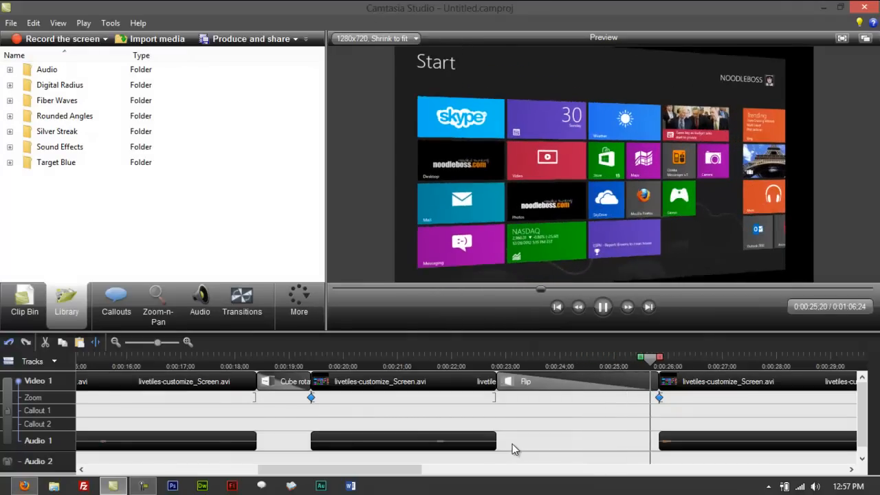
key("space")
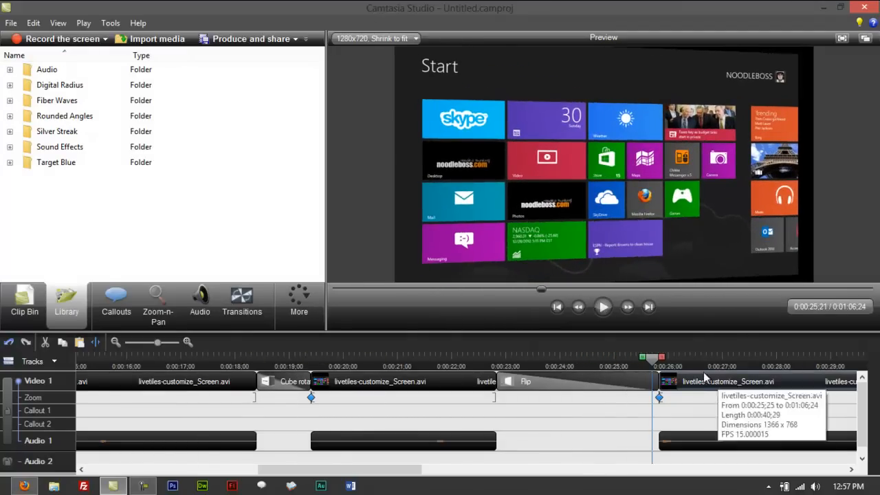
Step: Set the Flip transition's duration to 1 second and scrub back across it to 0:00:23;10
right_click(583, 386)
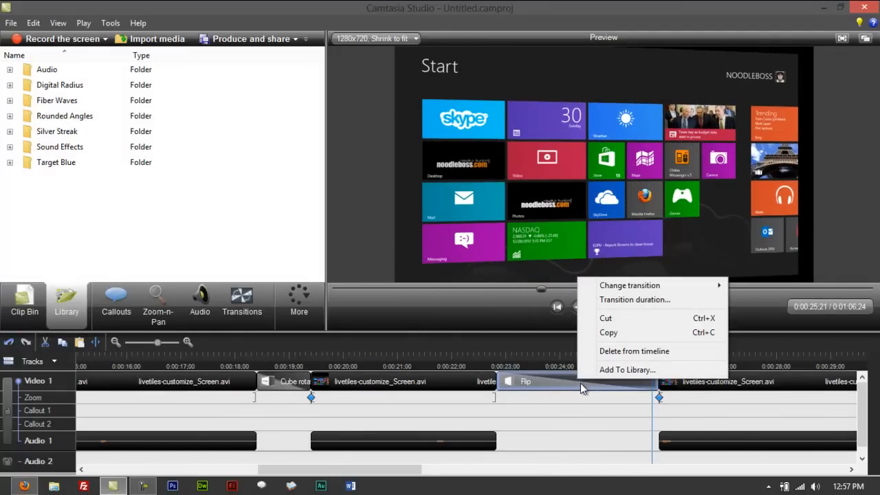
left_click(582, 301)
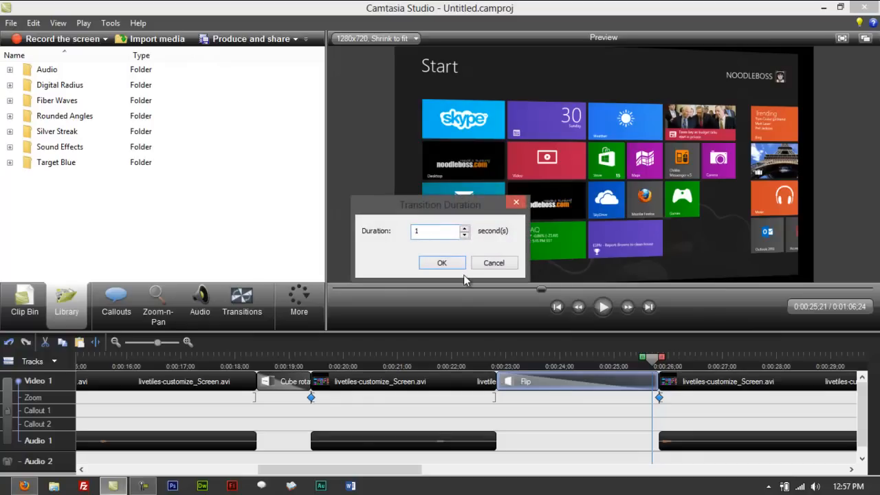
type("1")
left_click(456, 263)
left_click_drag(653, 362, 555, 383)
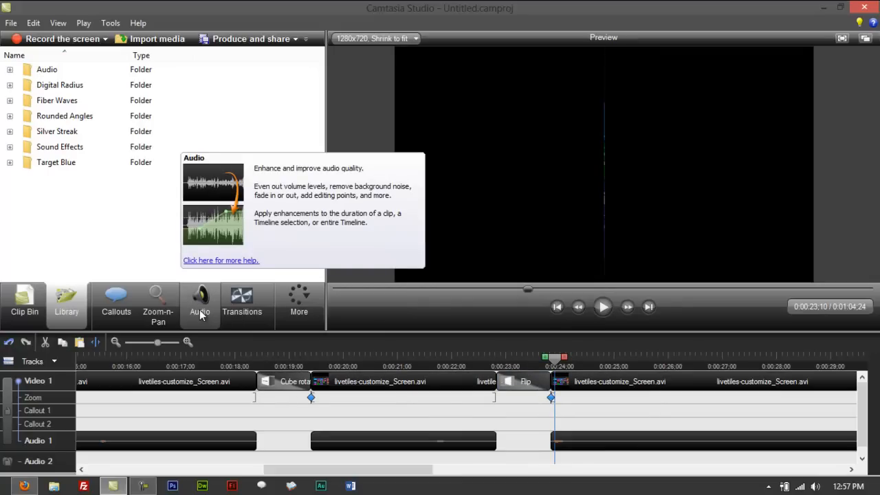
left_click(163, 311)
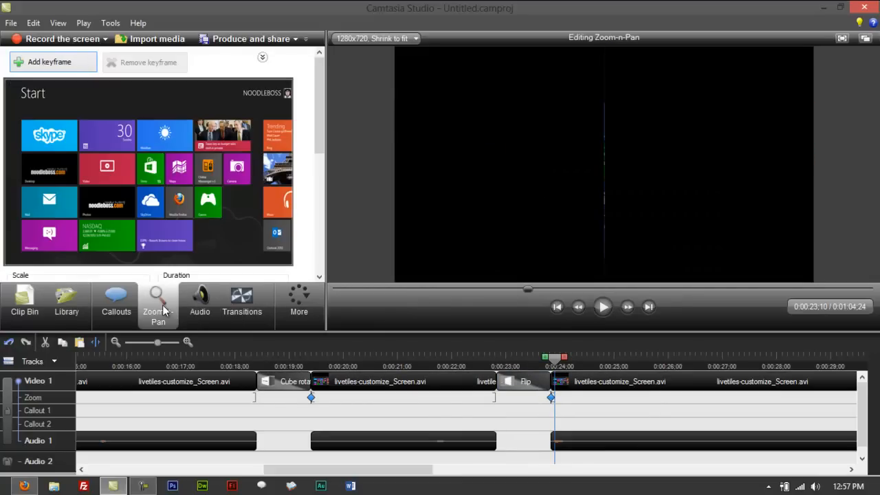
left_click_drag(555, 358, 342, 373)
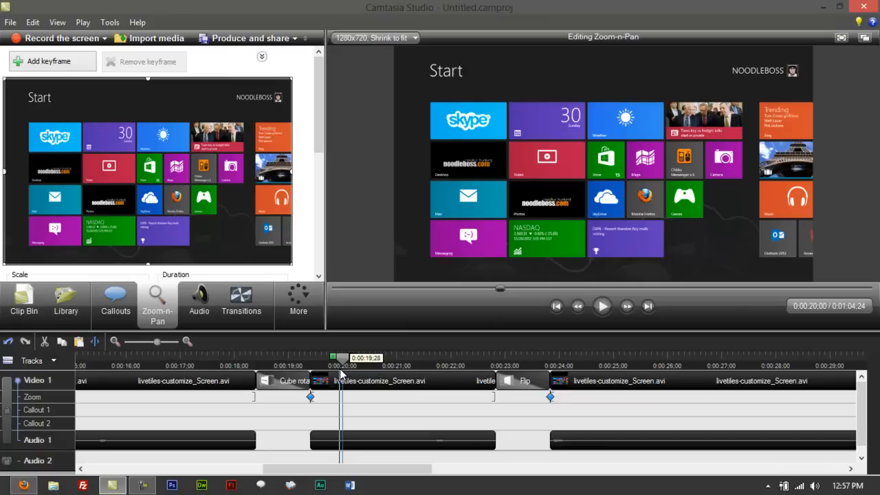
left_click_drag(340, 373, 343, 373)
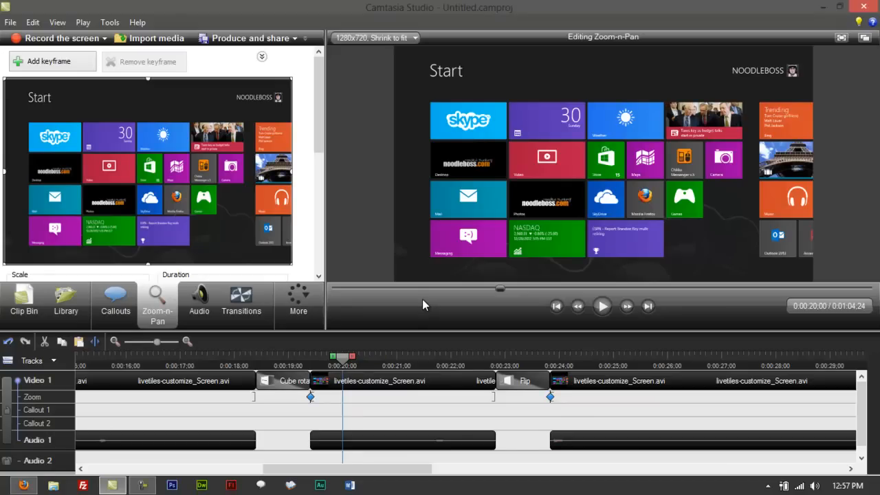
left_click_drag(156, 341, 120, 346)
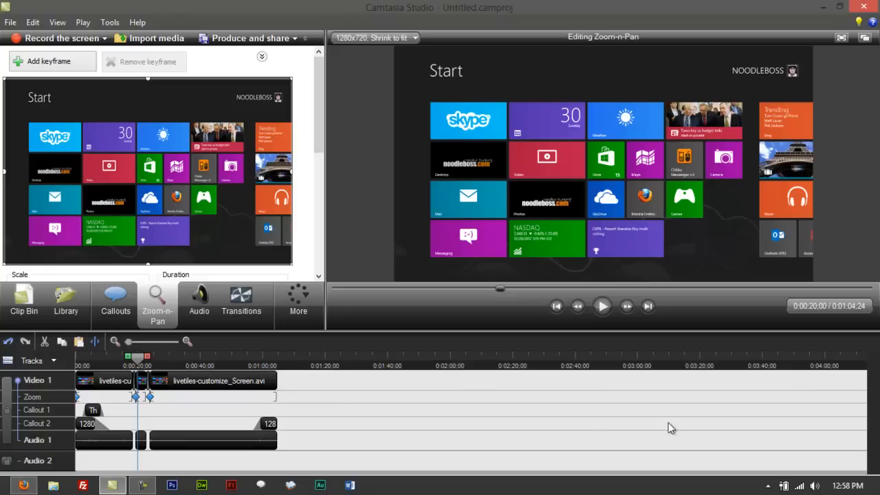
left_click_drag(128, 342, 169, 343)
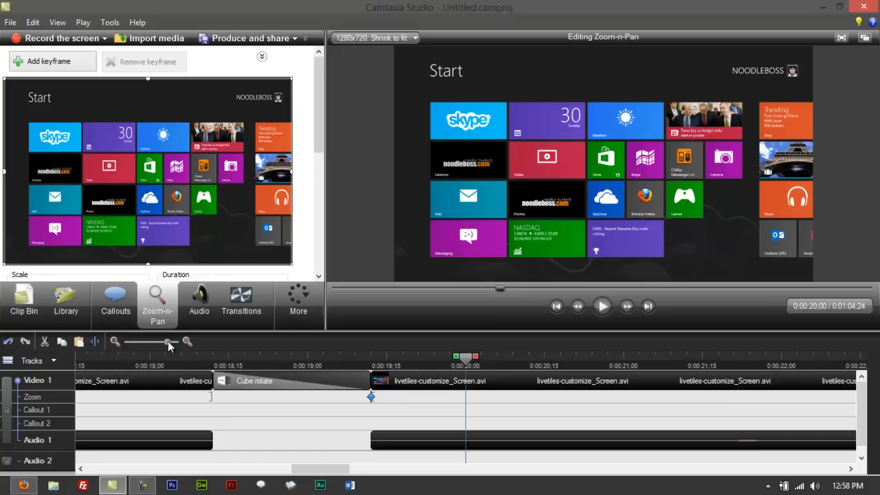
left_click_drag(168, 343, 129, 342)
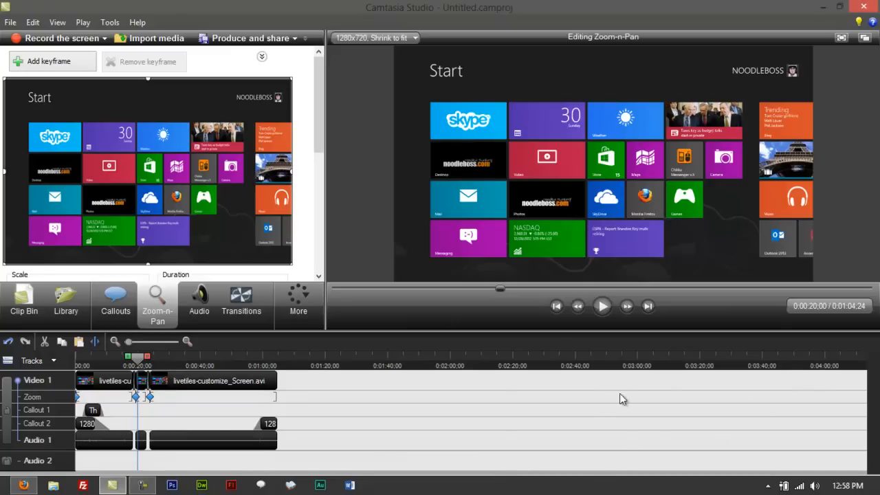
left_click(24, 302)
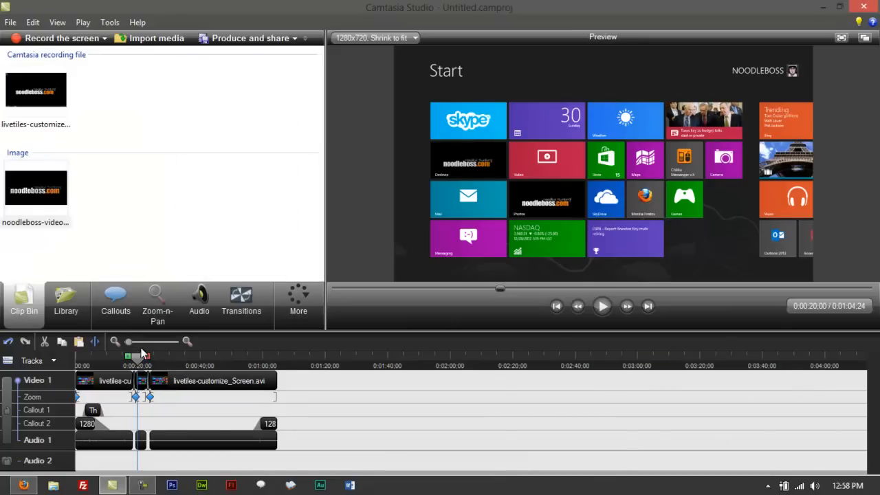
Step: Scrub back through the edited timeline, then play the project from the beginning to about 0:00:03;01
left_click(277, 359)
left_click_drag(277, 358, 103, 360)
key("ctrl+Home")
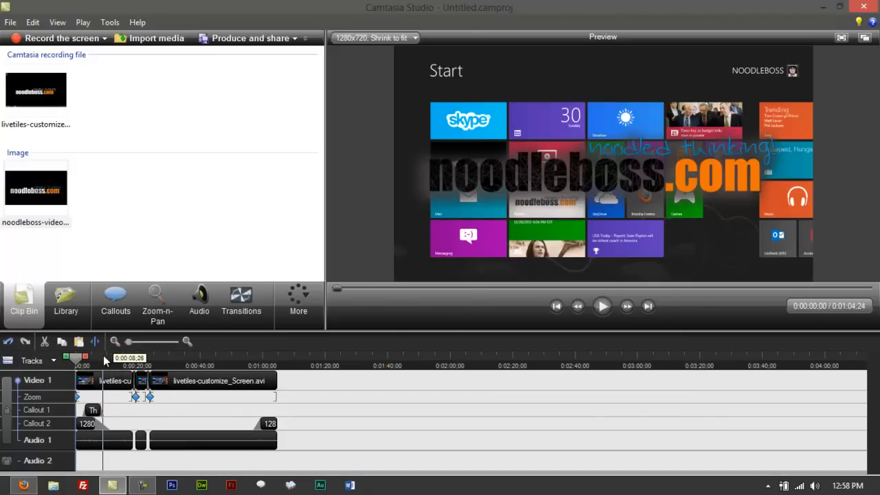
key("space")
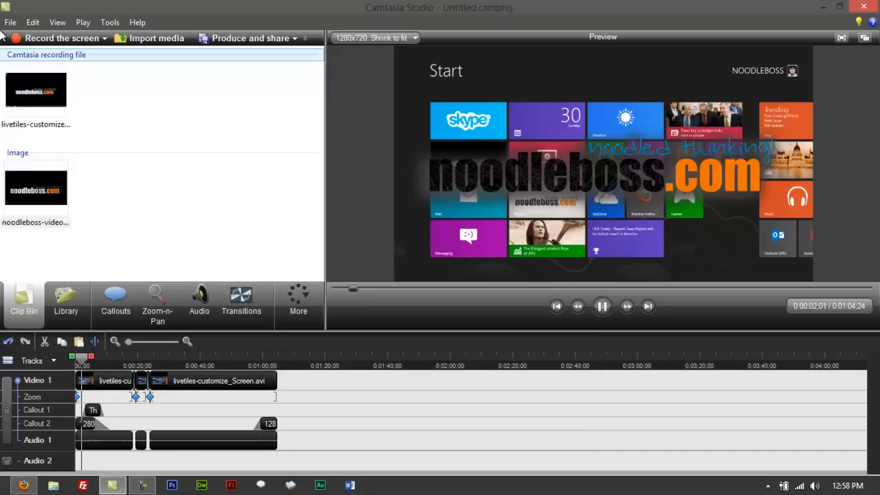
key("space")
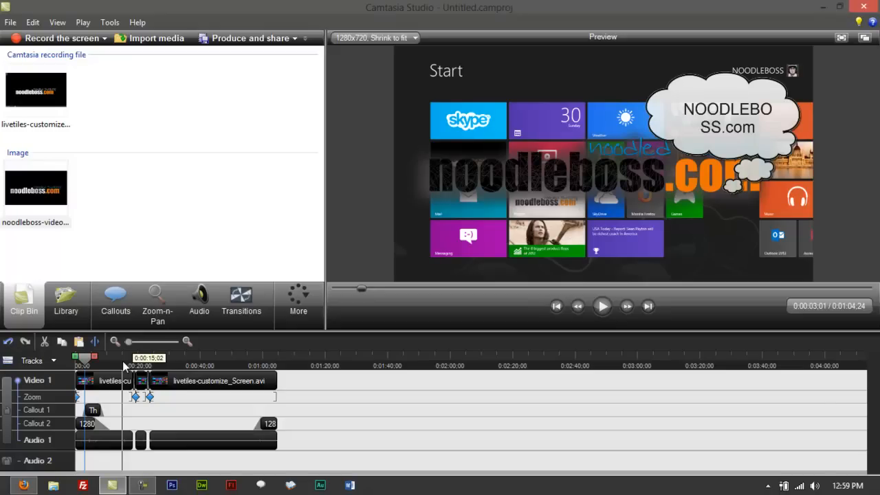
mouse_move(84, 360)
left_mouse_down()
mouse_move(243, 359)
mouse_move(85, 360)
left_mouse_up()
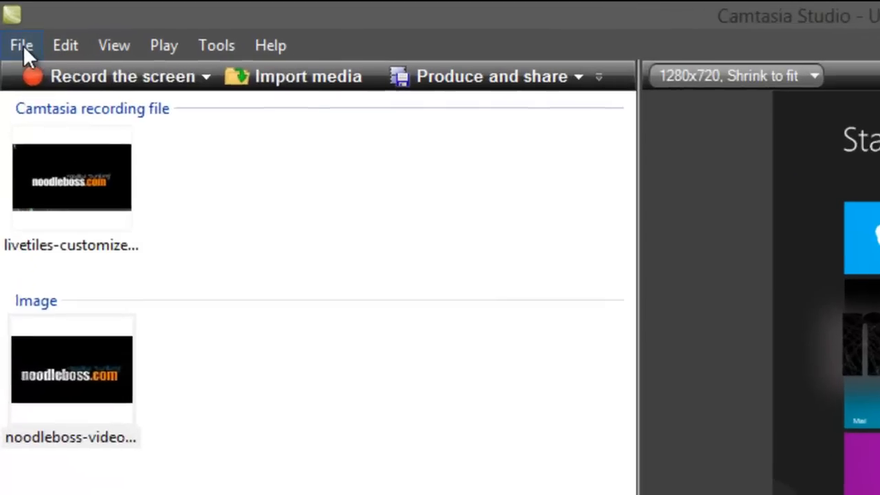
Step: Start producing the edited project and select the HD production preset
left_click(11, 23)
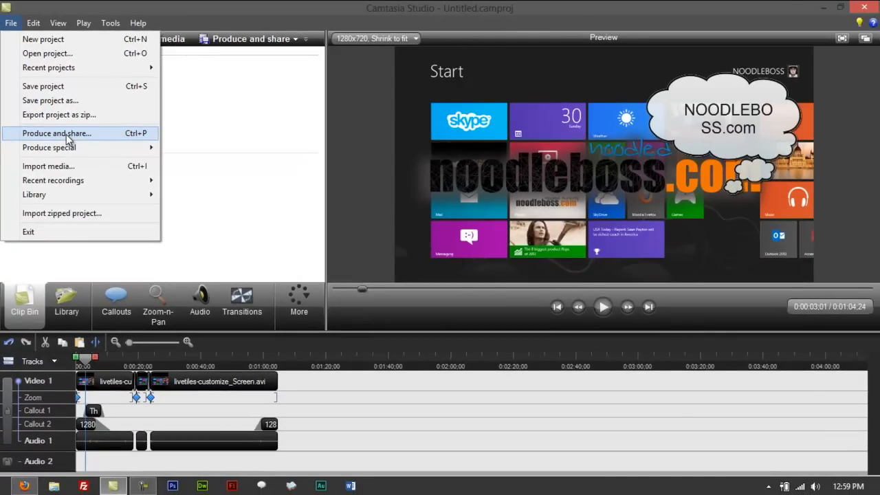
left_click(67, 137)
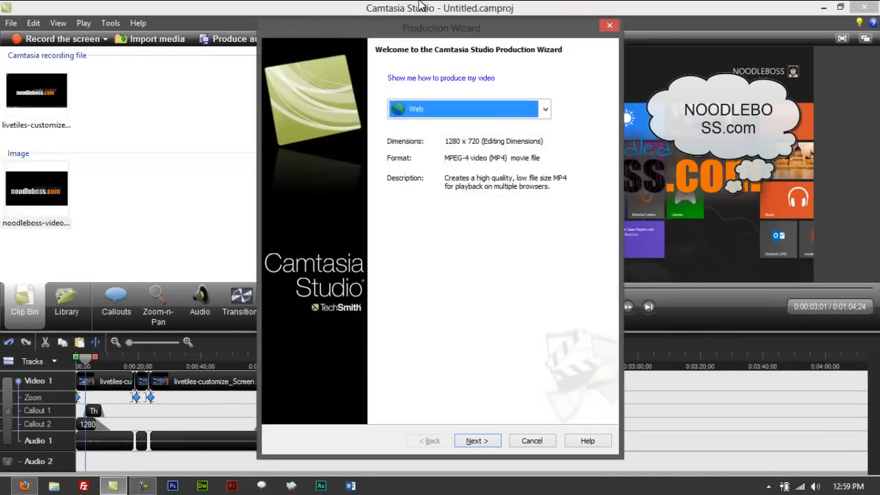
mouse_move(455, 29)
left_mouse_down()
mouse_move(418, 32)
mouse_move(447, 24)
left_mouse_up()
left_click(524, 105)
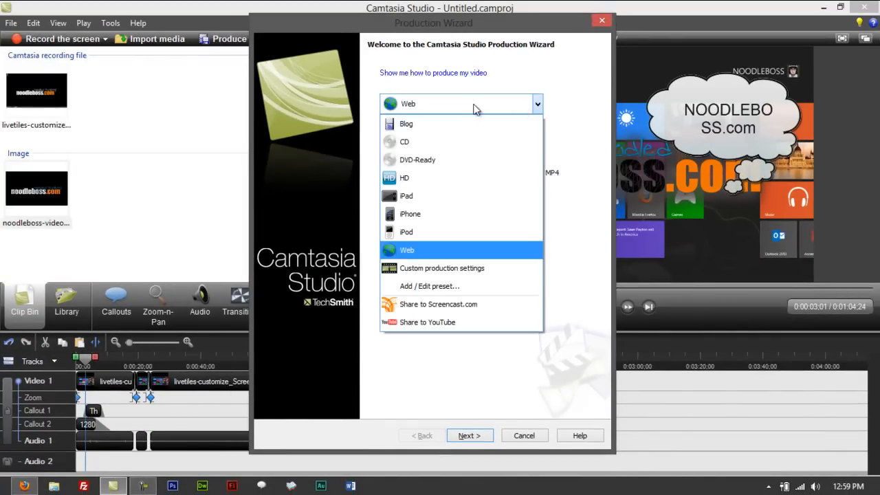
left_click(420, 181)
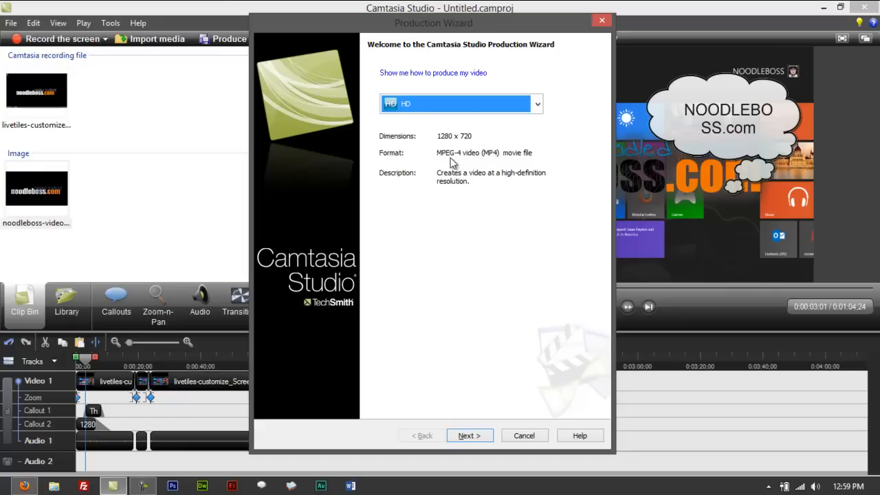
Step: Switch the production preset to Share to YouTube and sign in with the remembered account credentials
left_click(466, 110)
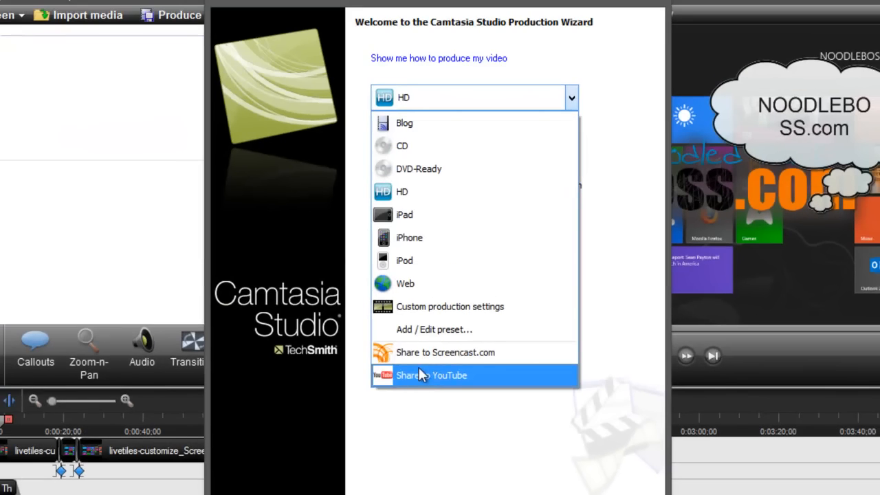
left_click(446, 379)
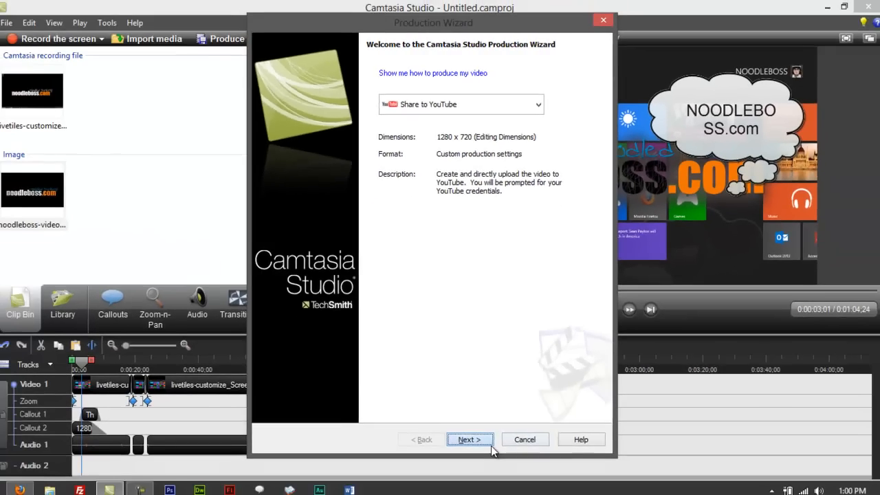
left_click(490, 439)
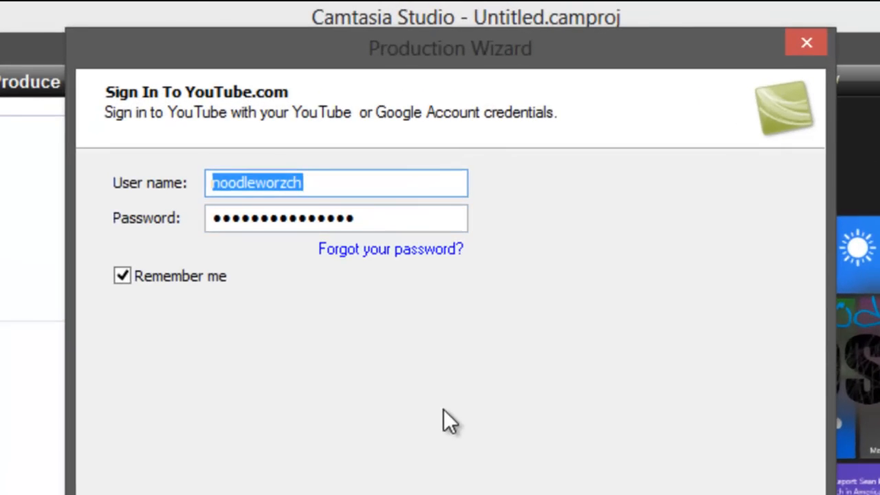
left_click(280, 184)
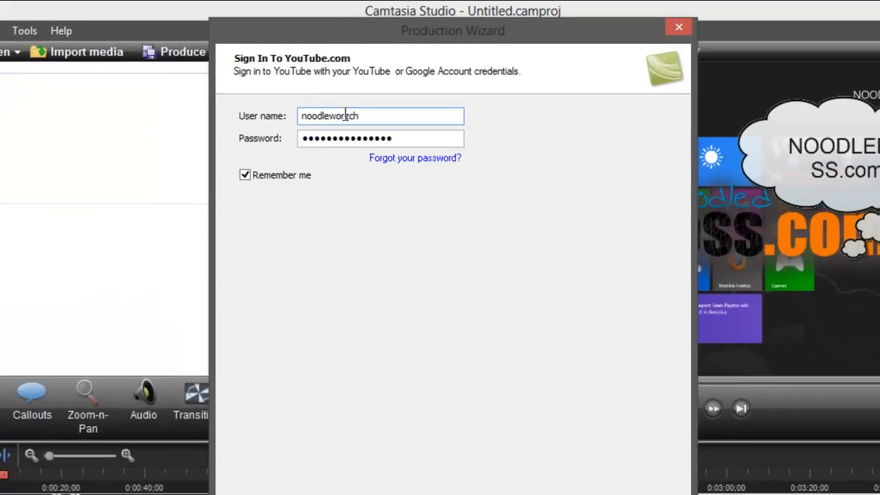
double_click(280, 183)
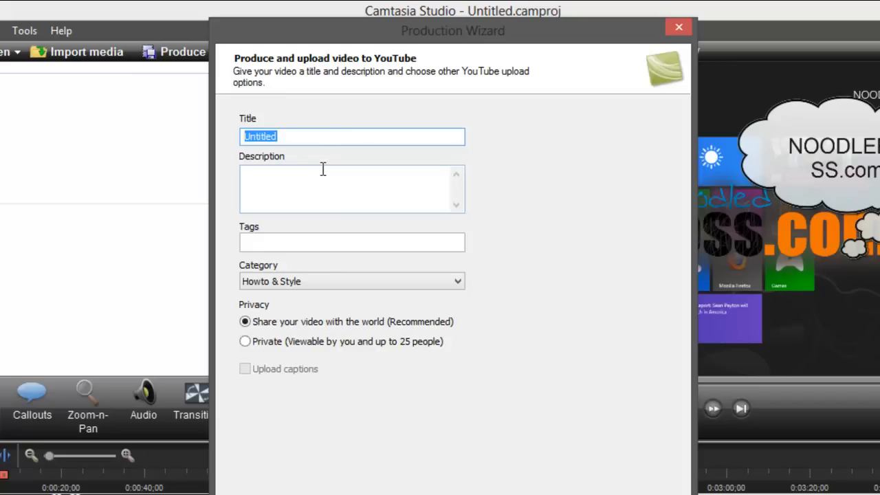
Step: Keep the Howto & Style category and enter the title "asdasd", description "asdasda" and tags "asdadas" for the YouTube upload
left_click(322, 281)
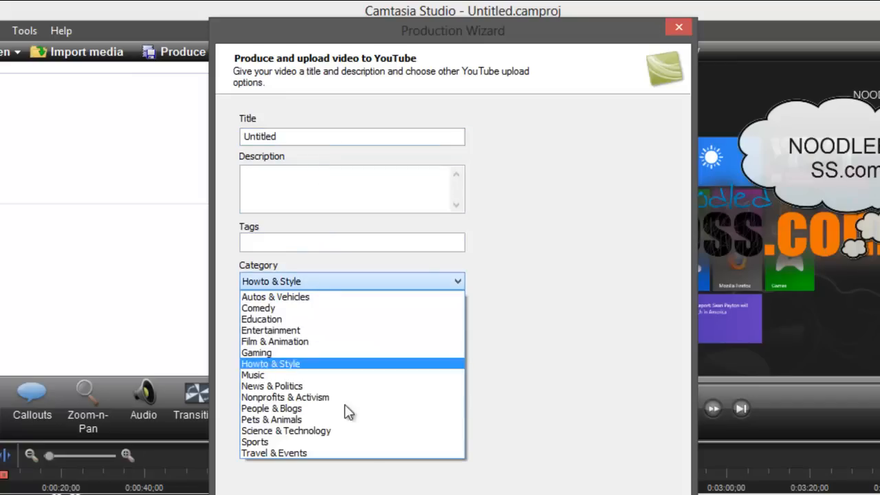
left_click(624, 323)
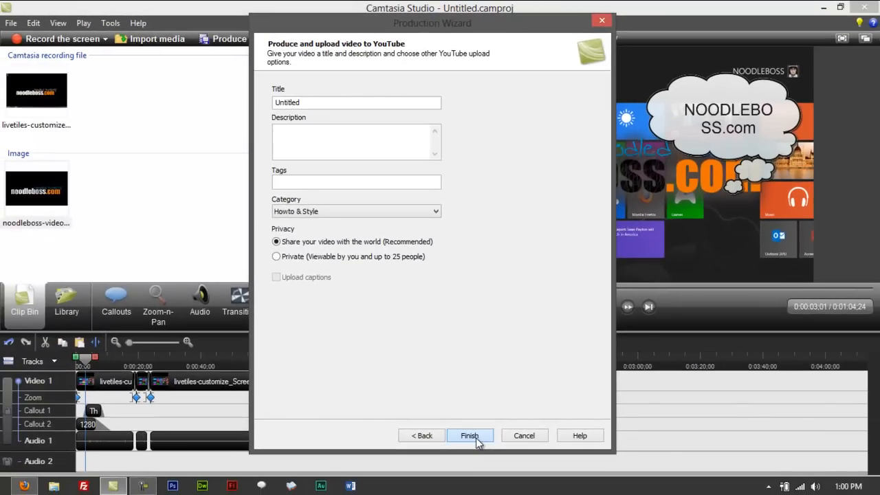
double_click(323, 102)
type("asdasd")
left_click(329, 141)
type("asdasda")
left_click(322, 179)
type("asdadas")
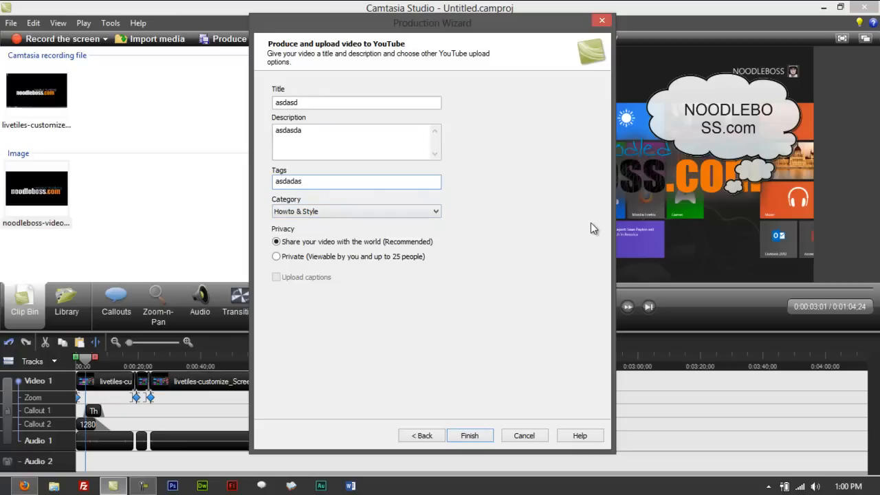
Step: Start rendering the project for the YouTube upload, cancel the rendering and close the Production Wizard
left_click(469, 435)
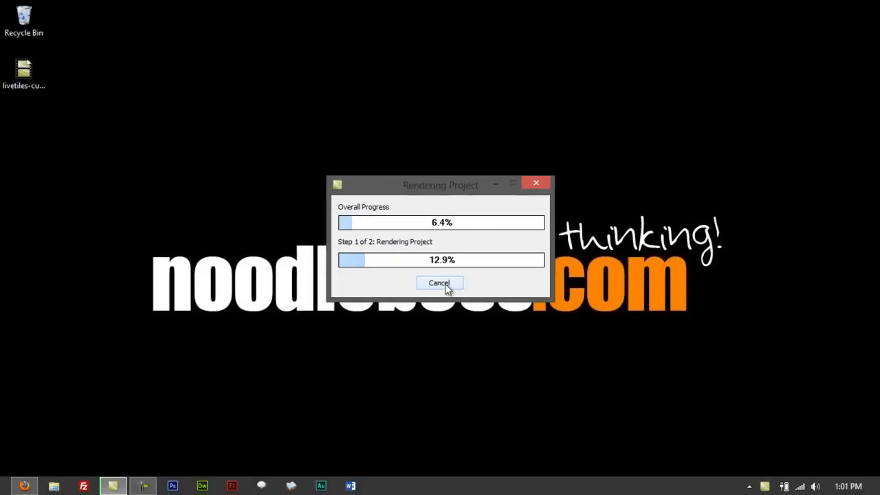
left_click(445, 283)
left_click(434, 273)
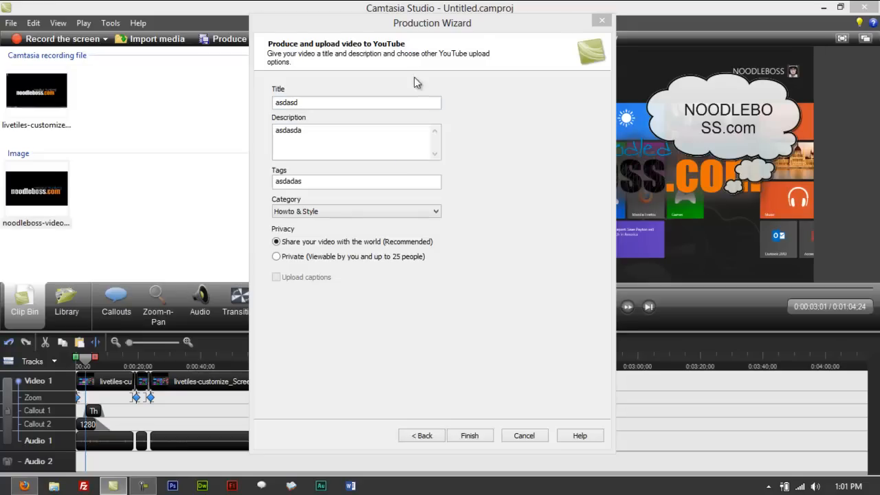
left_click(601, 20)
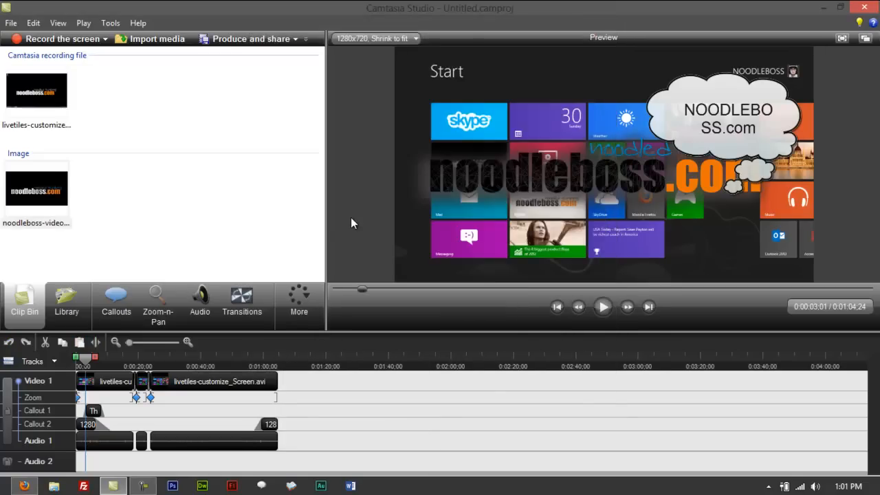
Step: Start producing the project again with Custom production settings and continue to the file format choices
left_click(11, 23)
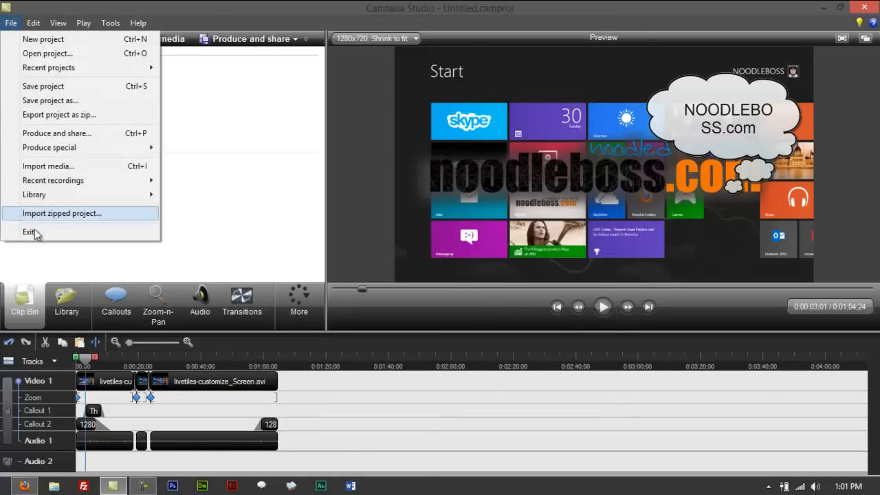
left_click(58, 134)
left_click(462, 114)
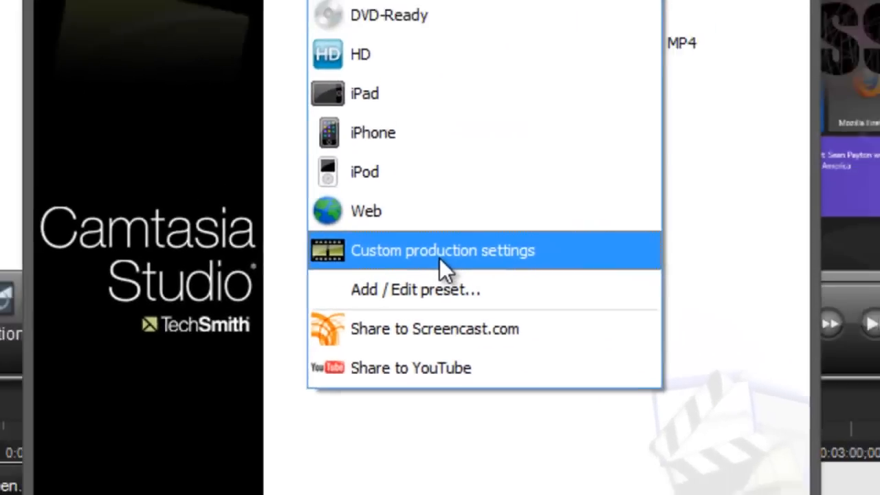
left_click(447, 274)
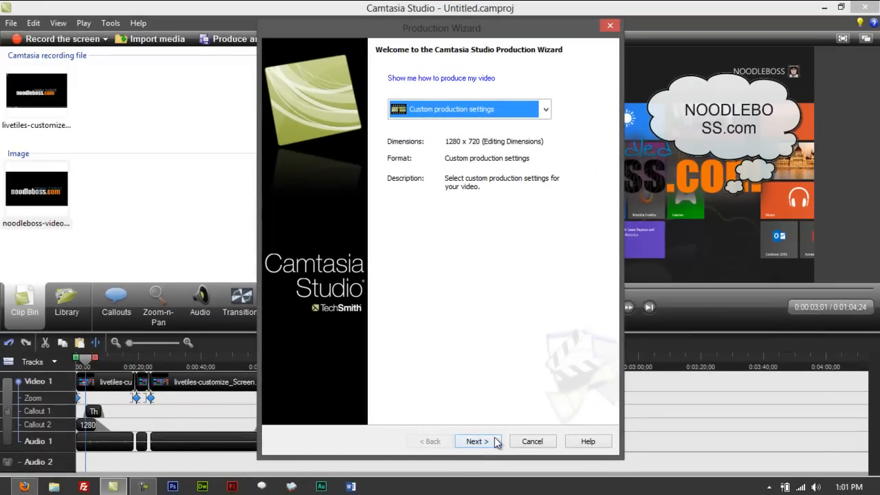
left_click(496, 442)
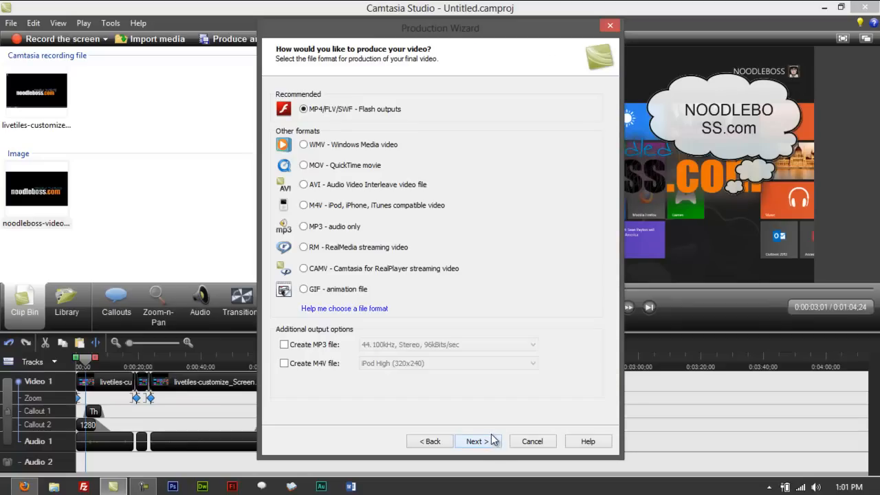
Step: Continue with MP4/FLV/SWF Flash outputs, examine the available video sizes and close the Production Wizard without producing
left_click_drag(431, 26, 446, 20)
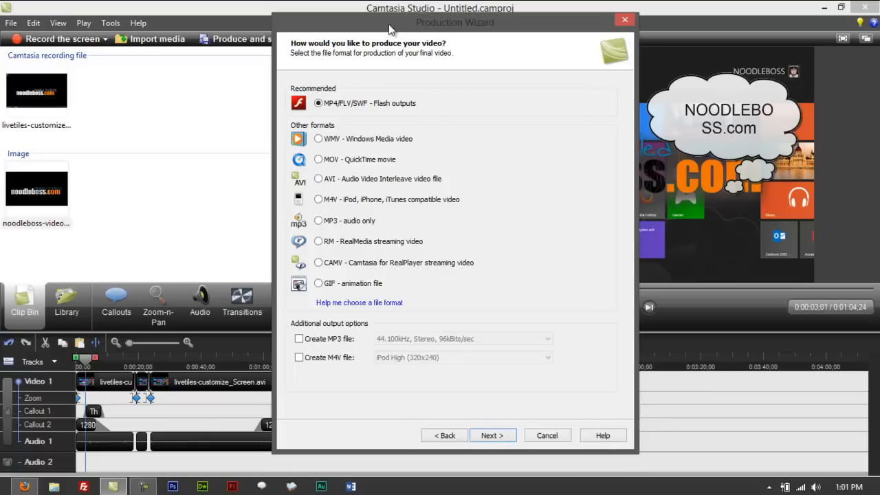
left_click_drag(391, 33, 384, 33)
left_click(485, 436)
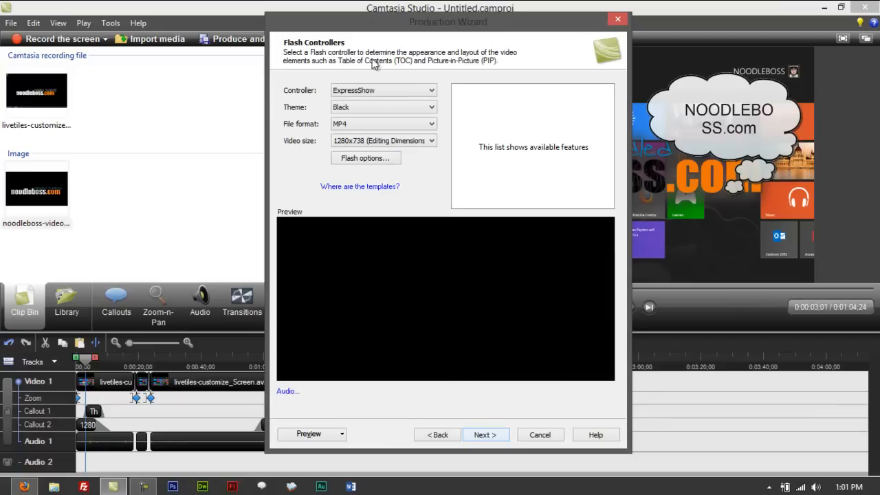
left_click(363, 141)
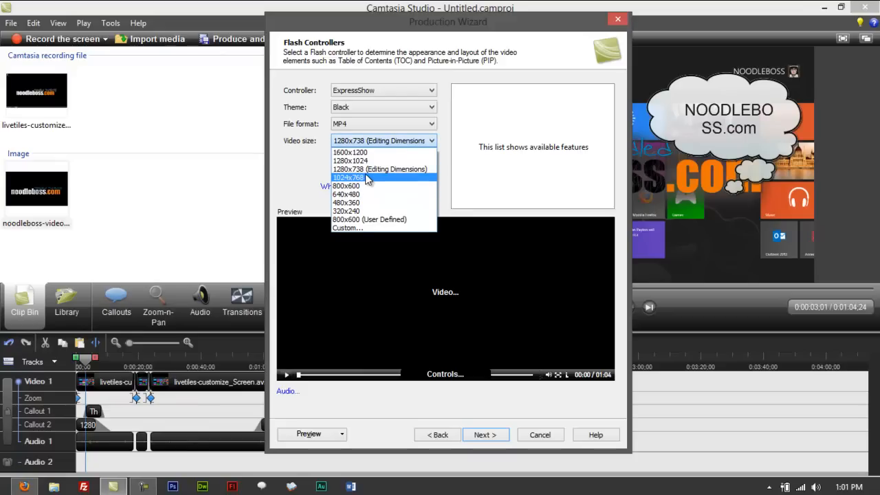
left_click(284, 157)
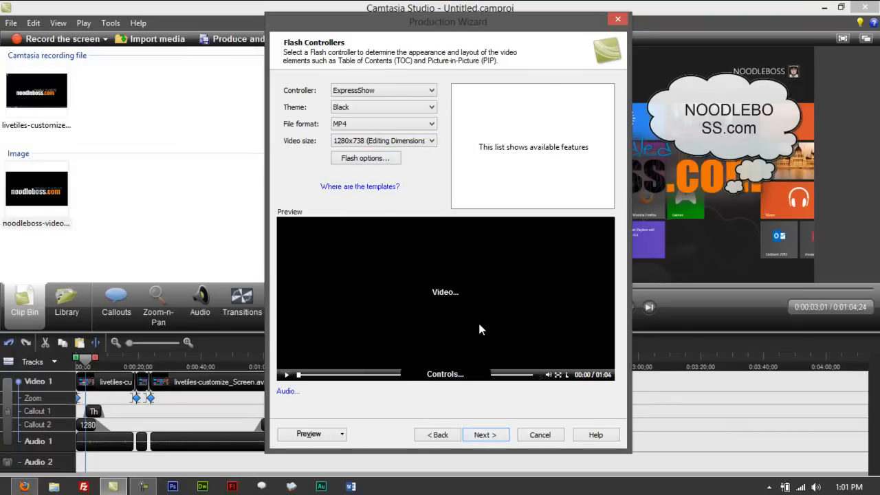
left_click(616, 19)
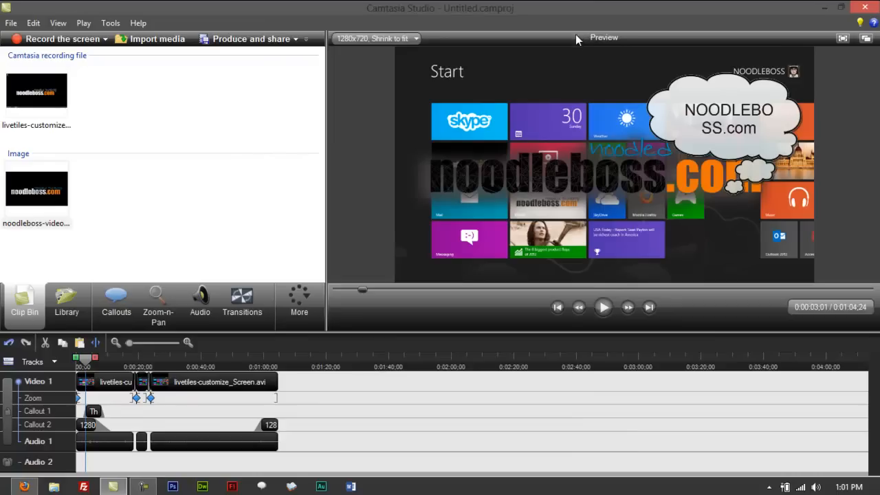